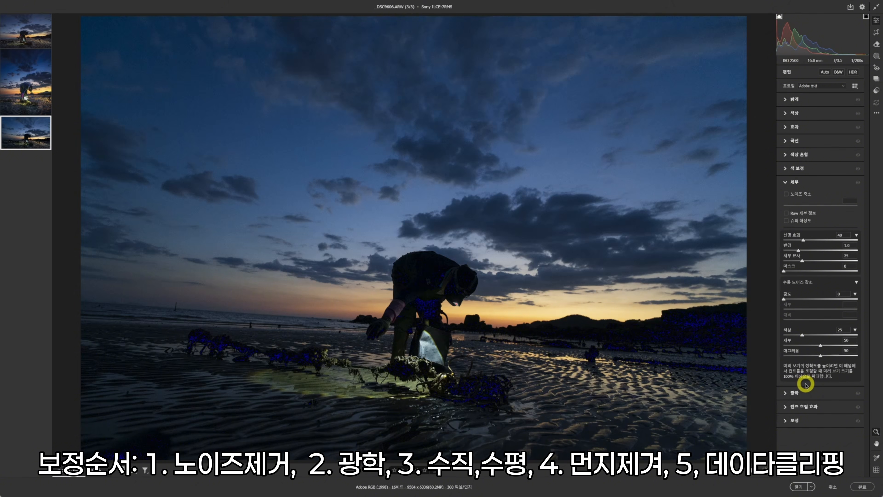
Step: Apply AI noise reduction with an amount of 50 to _DSC9606.ARW and check the result in the clouds
{"action": "left_click", "coordinate": [786, 194]}
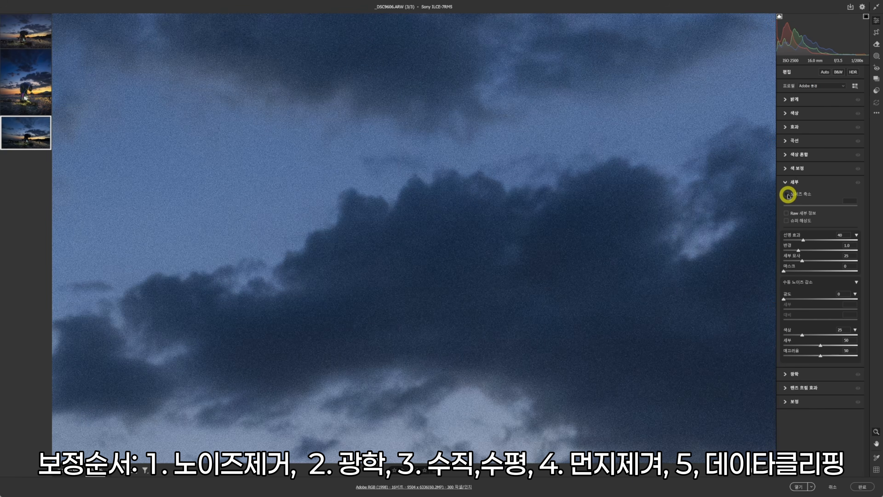
{"action": "left_click", "coordinate": [787, 195]}
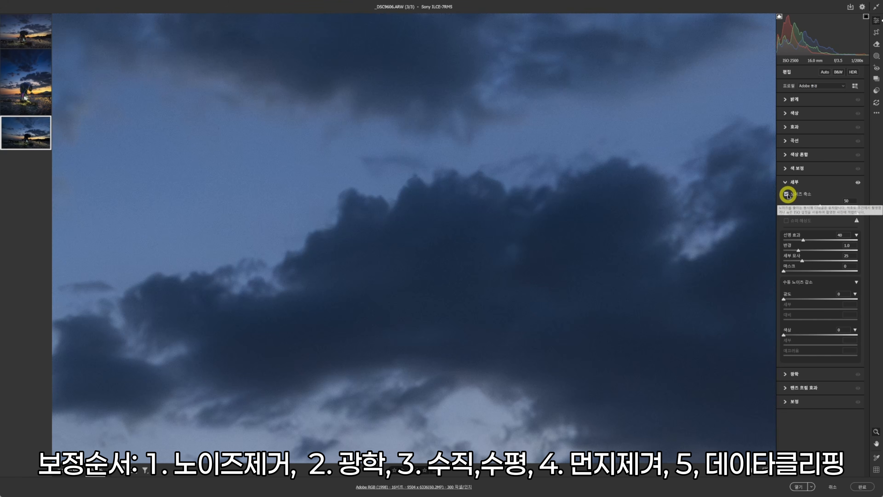
{"action": "scroll", "coordinate": [394, 265], "scroll_direction": "down", "scroll_amount": 3}
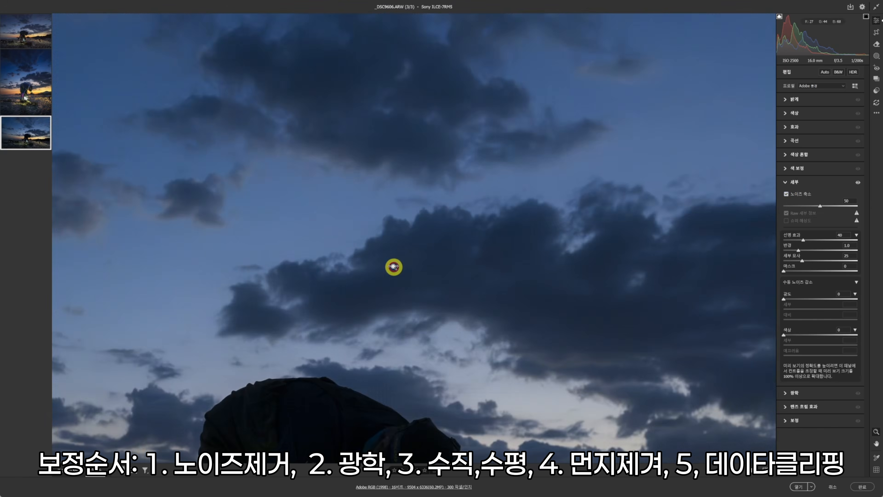
{"action": "scroll", "coordinate": [437, 290], "scroll_direction": "down", "scroll_amount": 2}
{"action": "left_click", "coordinate": [437, 289]}
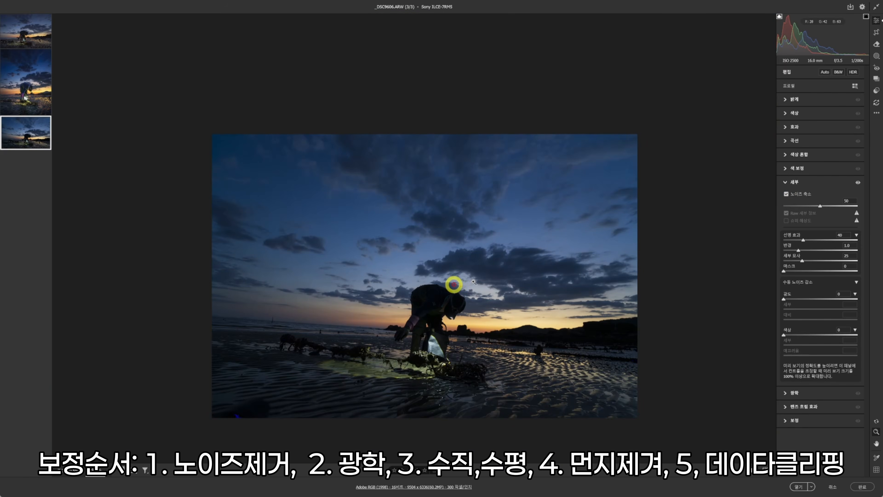
{"action": "left_click", "coordinate": [830, 181]}
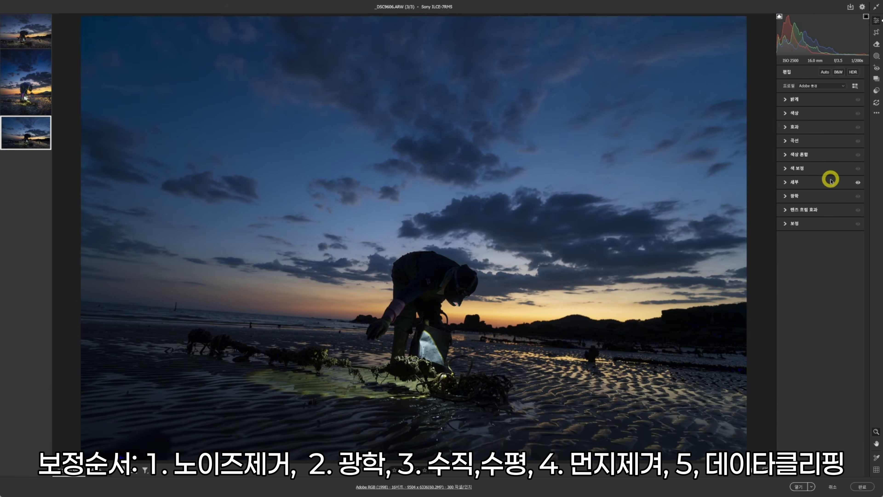
Step: Enable chromatic aberration removal and lens profile correction for the Viltrox AF 16mm lens, and level the horizon with Upright
{"action": "left_click", "coordinate": [811, 200]}
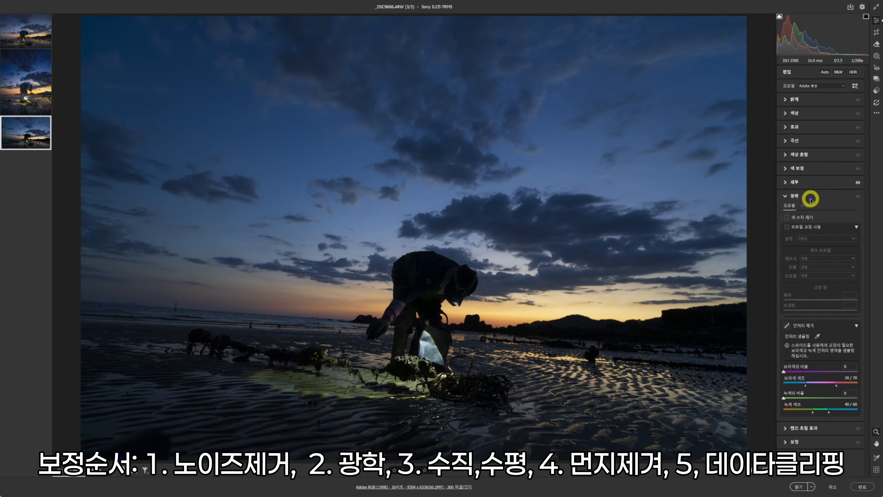
{"action": "left_click", "coordinate": [804, 230]}
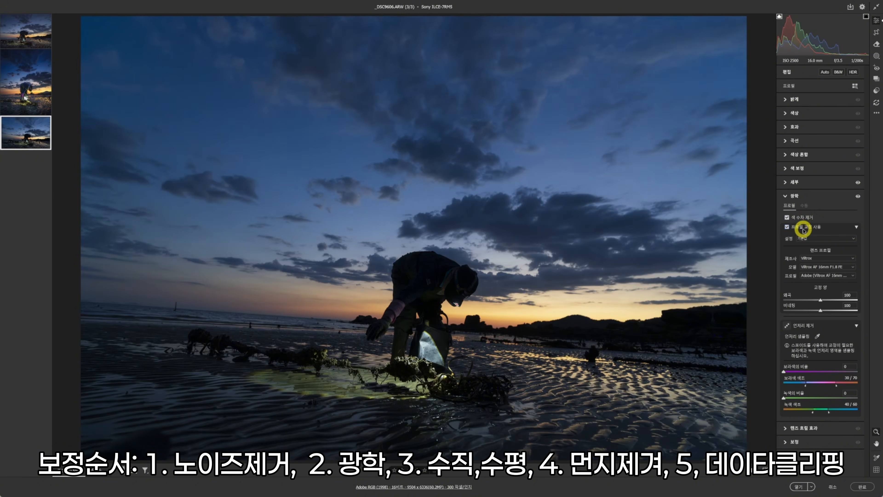
{"action": "left_click", "coordinate": [877, 32]}
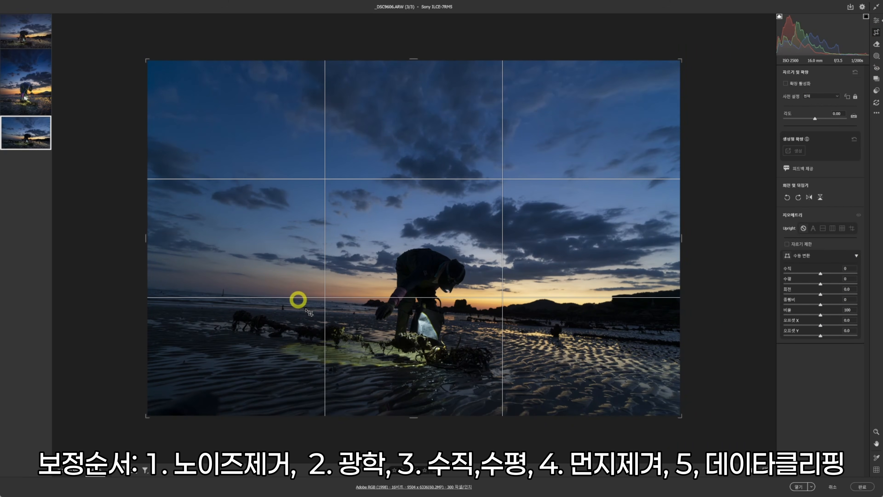
{"action": "left_click", "coordinate": [825, 229]}
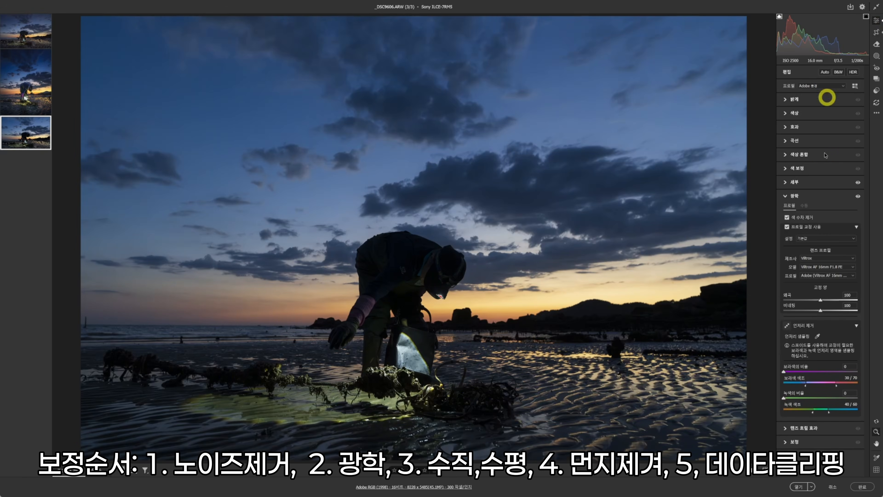
Step: Compare the raw copy _DSC9606 복사.arw with _DSC9606_Edit.jpg, and review the raw copy's Light and Color settings
{"action": "left_click", "coordinate": [800, 99]}
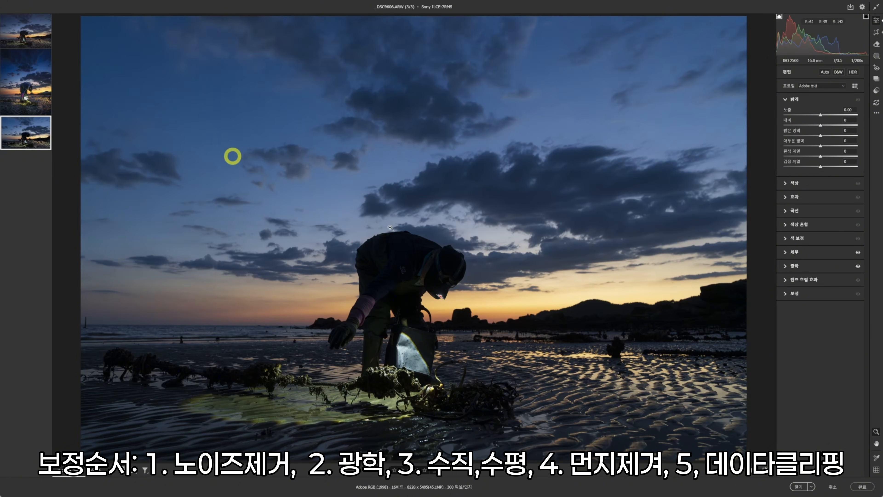
{"action": "left_click", "coordinate": [17, 34]}
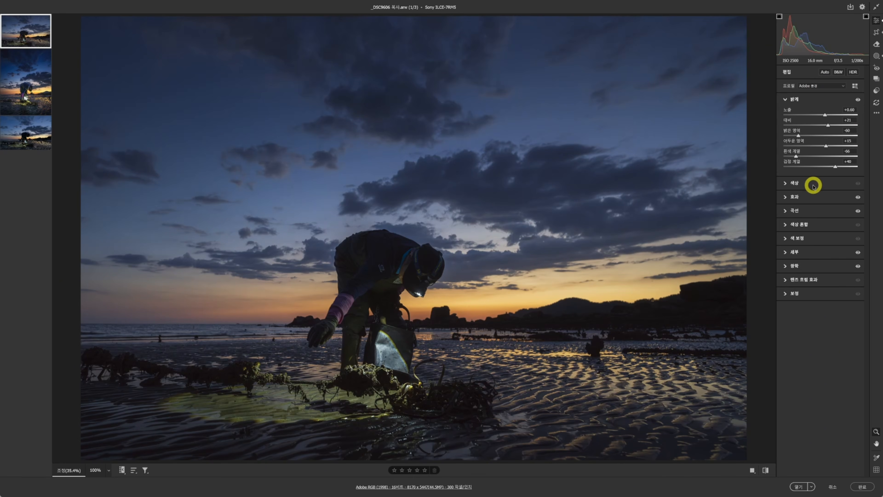
{"action": "left_click", "coordinate": [811, 186]}
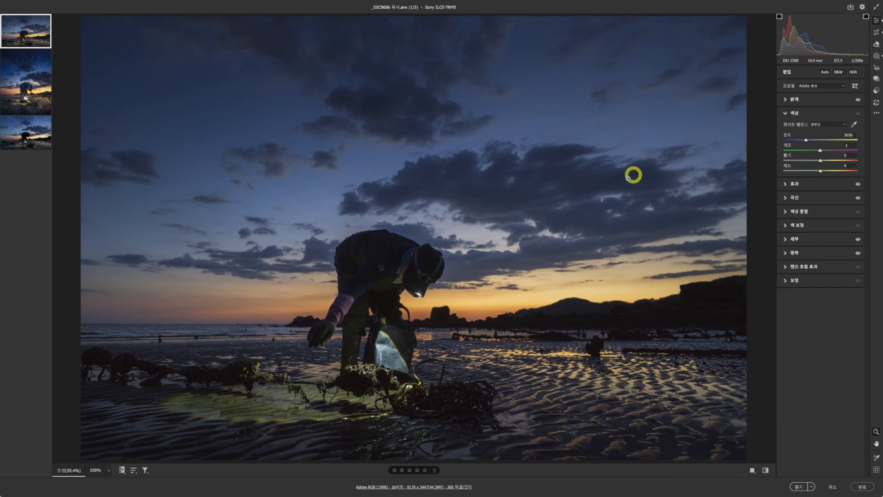
{"action": "left_click", "coordinate": [37, 96]}
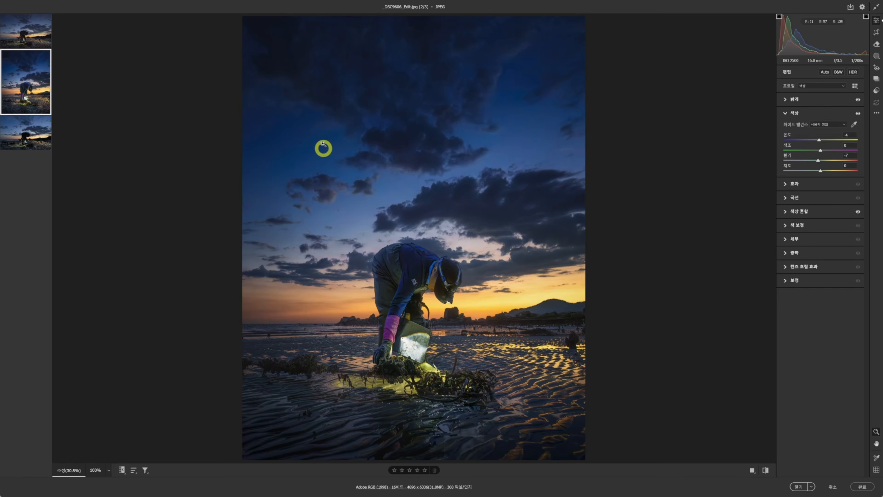
{"action": "left_click", "coordinate": [39, 42]}
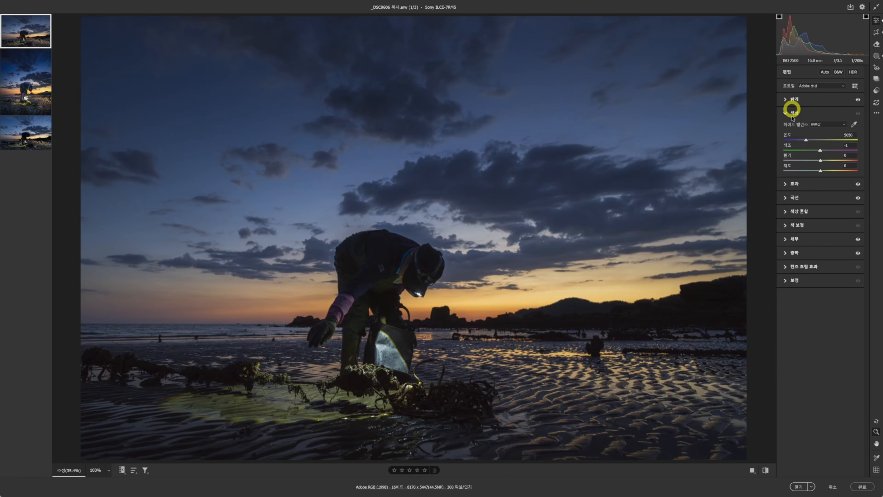
{"action": "left_click", "coordinate": [803, 98]}
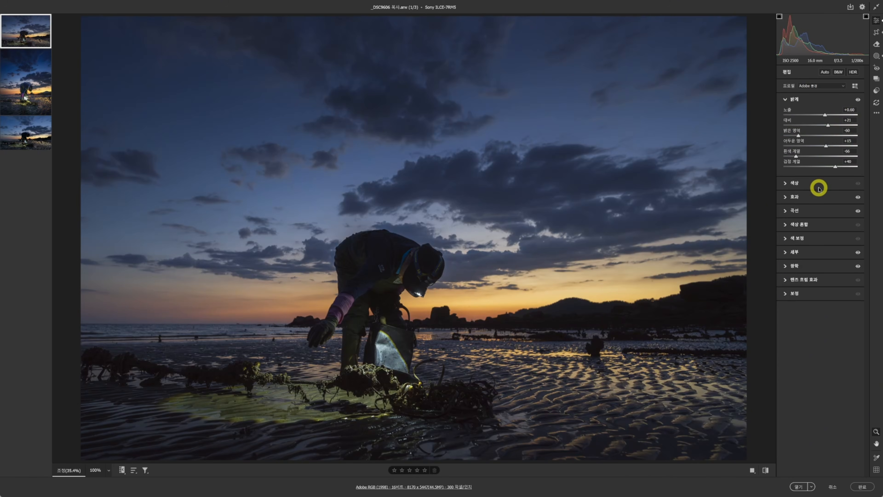
{"action": "left_click", "coordinate": [827, 184]}
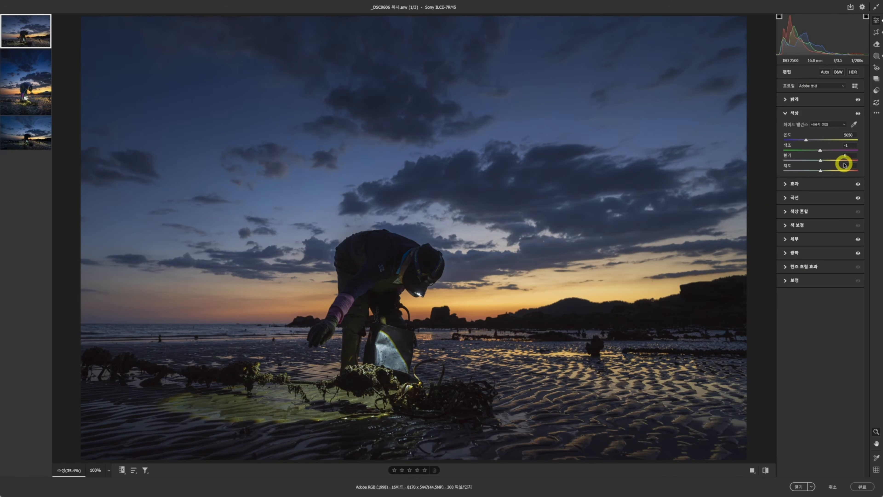
Step: Try a warmer white balance on the raw copy with a temperature of 6450 and a tint of +13
{"action": "left_click", "coordinate": [853, 124]}
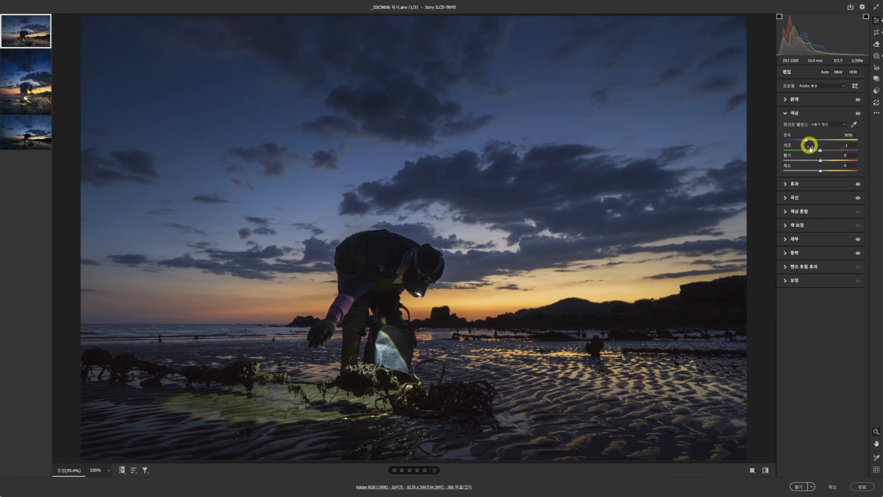
{"action": "left_click_drag", "start_coordinate": [806, 139], "coordinate": [826, 152]}
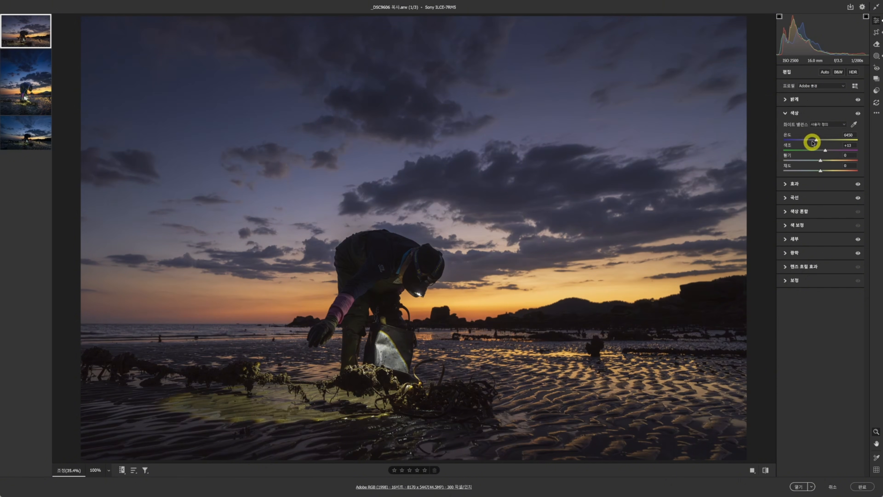
{"action": "left_click_drag", "start_coordinate": [816, 140], "coordinate": [820, 140]}
{"action": "double_click", "coordinate": [821, 139]}
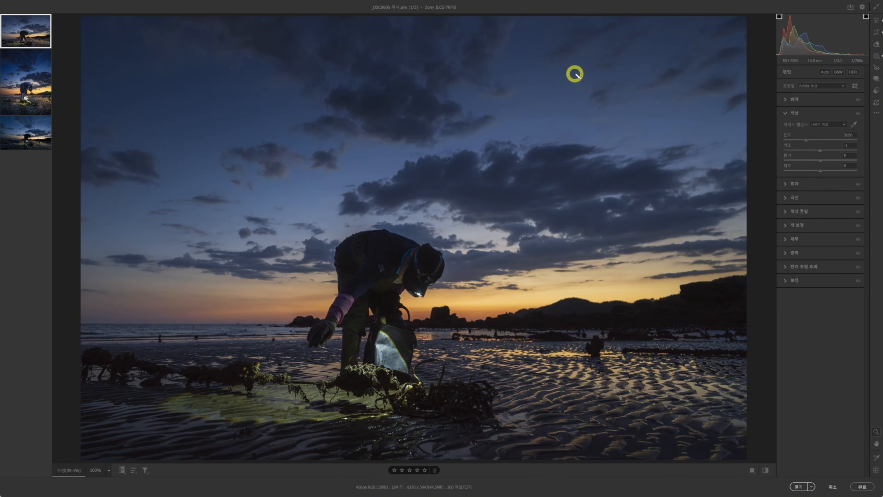
Step: Draw a colour diagram over the photo with the letters R, G, B, C, M and Y and lines crossing between opposite colours
{"action": "left_click_drag", "start_coordinate": [575, 73], "coordinate": [576, 96]}
{"action": "mouse_move", "coordinate": [576, 73]}
{"action": "left_mouse_down"}
{"action": "mouse_move", "coordinate": [582, 72]}
{"action": "mouse_move", "coordinate": [588, 100]}
{"action": "left_mouse_up"}
{"action": "mouse_move", "coordinate": [683, 224]}
{"action": "left_mouse_down"}
{"action": "mouse_move", "coordinate": [680, 241]}
{"action": "mouse_move", "coordinate": [691, 252]}
{"action": "left_mouse_up"}
{"action": "left_click_drag", "start_coordinate": [475, 234], "coordinate": [479, 259]}
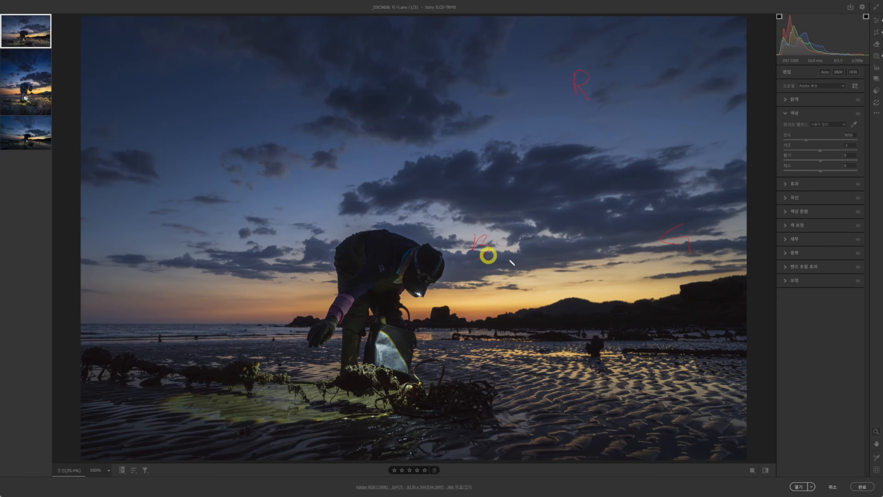
{"action": "left_click_drag", "start_coordinate": [578, 294], "coordinate": [577, 312]}
{"action": "mouse_move", "coordinate": [499, 133]}
{"action": "left_mouse_down"}
{"action": "mouse_move", "coordinate": [503, 154]}
{"action": "mouse_move", "coordinate": [521, 141]}
{"action": "left_mouse_up"}
{"action": "left_click_drag", "start_coordinate": [690, 128], "coordinate": [676, 158]}
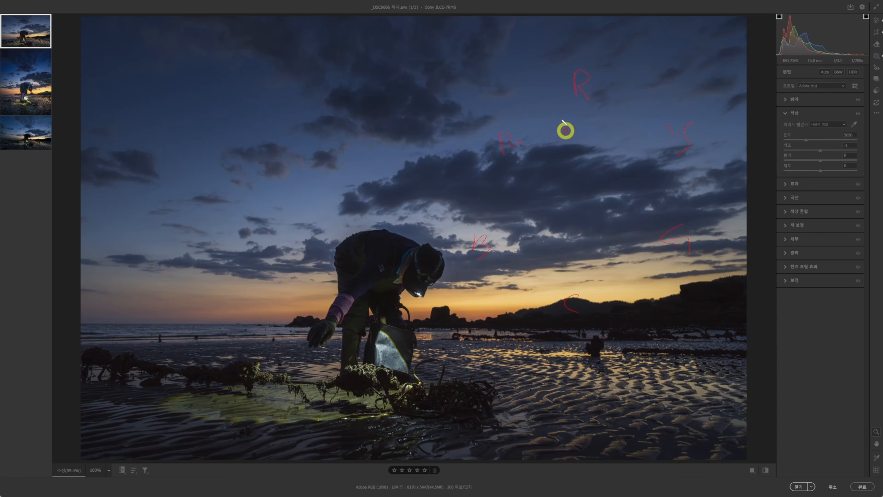
{"action": "mouse_move", "coordinate": [579, 111]}
{"action": "left_mouse_down"}
{"action": "mouse_move", "coordinate": [569, 250]}
{"action": "mouse_move", "coordinate": [576, 303]}
{"action": "left_mouse_up"}
{"action": "left_click_drag", "start_coordinate": [498, 248], "coordinate": [650, 163]}
{"action": "left_click_drag", "start_coordinate": [518, 157], "coordinate": [675, 269]}
{"action": "left_click_drag", "start_coordinate": [568, 206], "coordinate": [569, 206]}
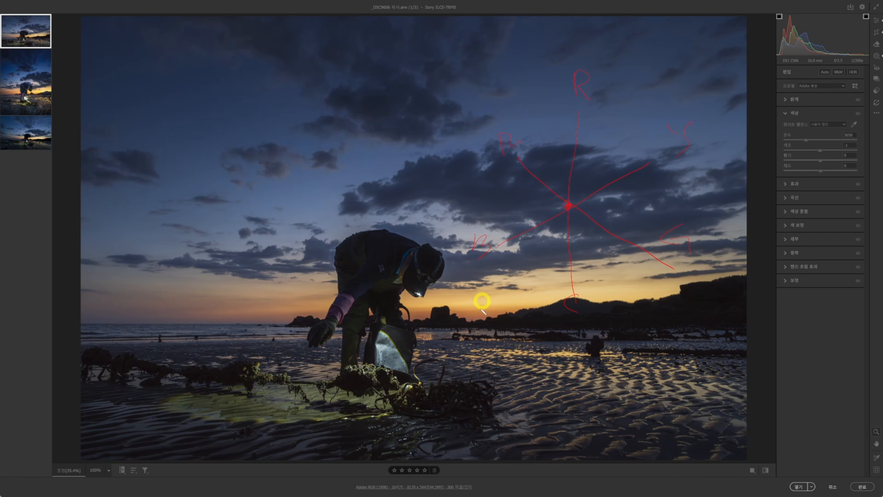
Step: Add a check mark and curved arcs from the centre along the diagram's colour axes, and clear all the annotations
{"action": "mouse_move", "coordinate": [473, 289]}
{"action": "left_mouse_down"}
{"action": "mouse_move", "coordinate": [487, 295]}
{"action": "mouse_move", "coordinate": [502, 284]}
{"action": "left_mouse_up"}
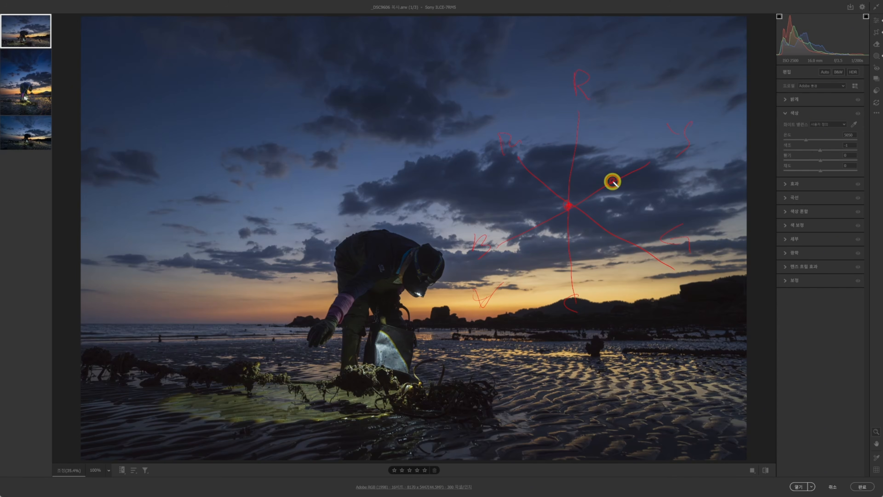
{"action": "mouse_move", "coordinate": [613, 181]}
{"action": "left_mouse_down"}
{"action": "mouse_move", "coordinate": [589, 180]}
{"action": "mouse_move", "coordinate": [570, 206]}
{"action": "mouse_move", "coordinate": [547, 200]}
{"action": "mouse_move", "coordinate": [531, 225]}
{"action": "left_mouse_up"}
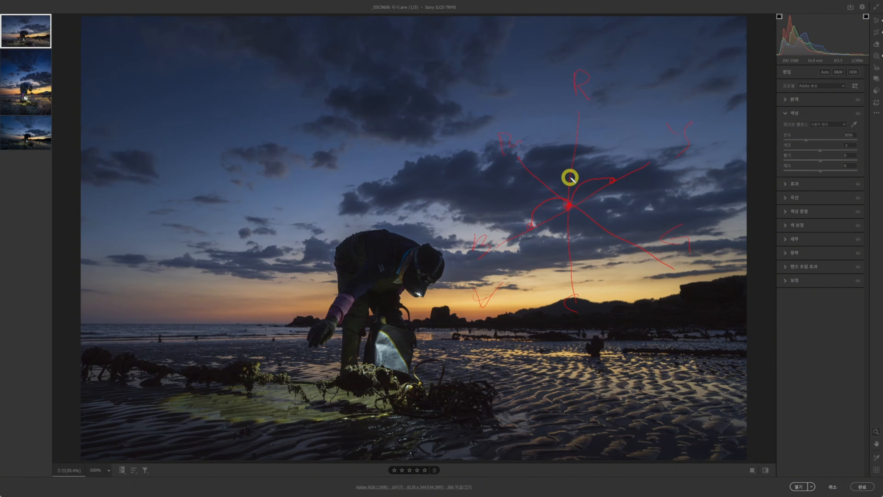
{"action": "mouse_move", "coordinate": [570, 177]}
{"action": "left_mouse_down"}
{"action": "mouse_move", "coordinate": [566, 208]}
{"action": "mouse_move", "coordinate": [565, 230]}
{"action": "left_mouse_up"}
{"action": "mouse_move", "coordinate": [521, 162]}
{"action": "left_mouse_down"}
{"action": "mouse_move", "coordinate": [545, 163]}
{"action": "mouse_move", "coordinate": [577, 190]}
{"action": "mouse_move", "coordinate": [576, 207]}
{"action": "mouse_move", "coordinate": [618, 221]}
{"action": "mouse_move", "coordinate": [638, 256]}
{"action": "left_mouse_up"}
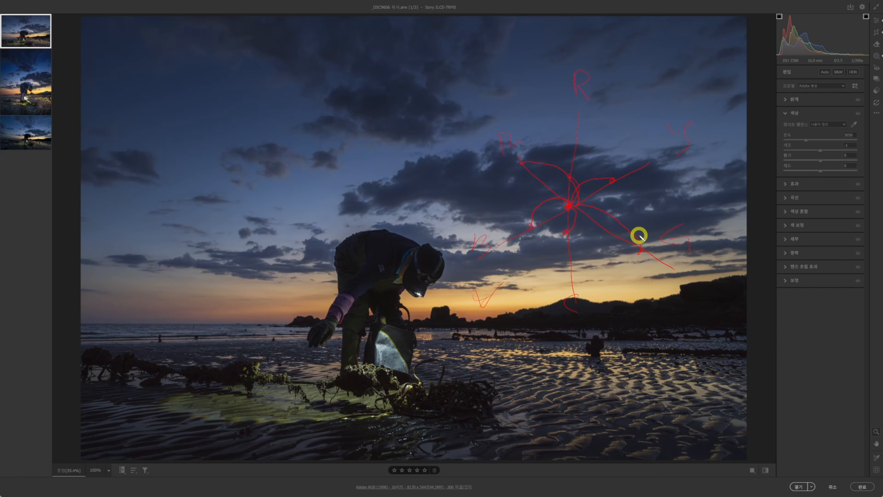
{"action": "key", "text": "Escape"}
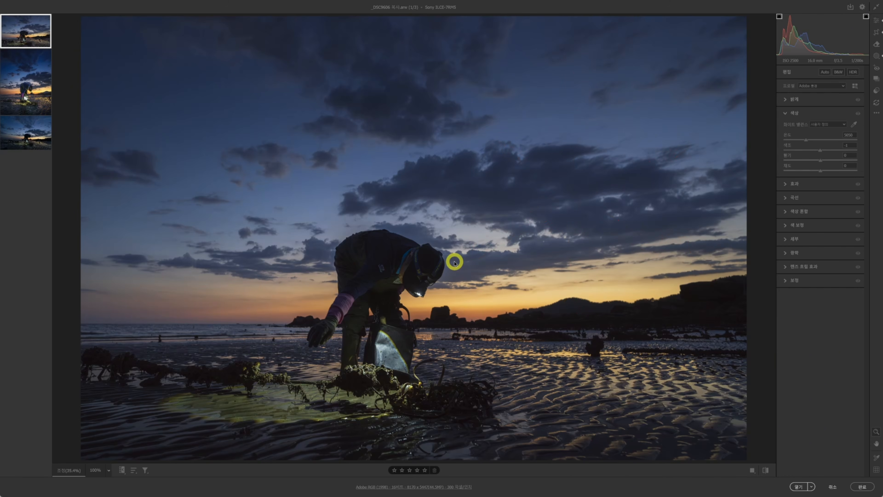
Step: Try sampling the white balance from the glow above the horizon and from the blue sky, and reset the temperature and tint
{"action": "left_click", "coordinate": [854, 125]}
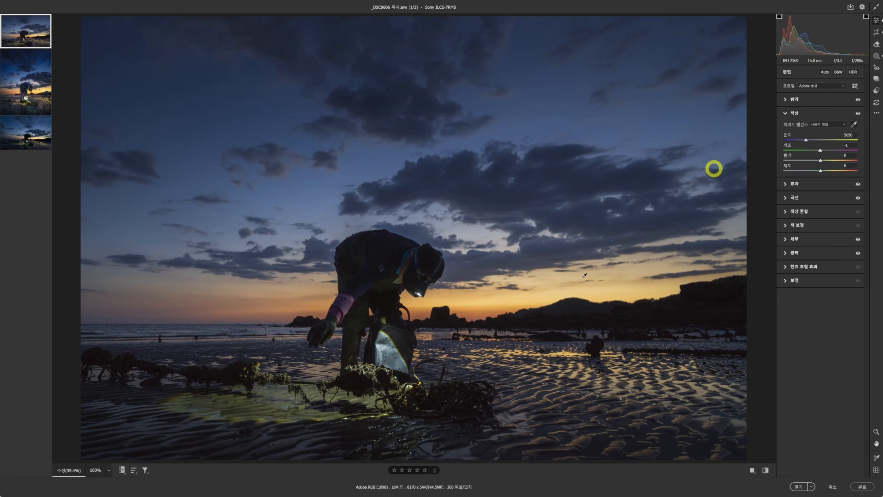
{"action": "left_click", "coordinate": [508, 300]}
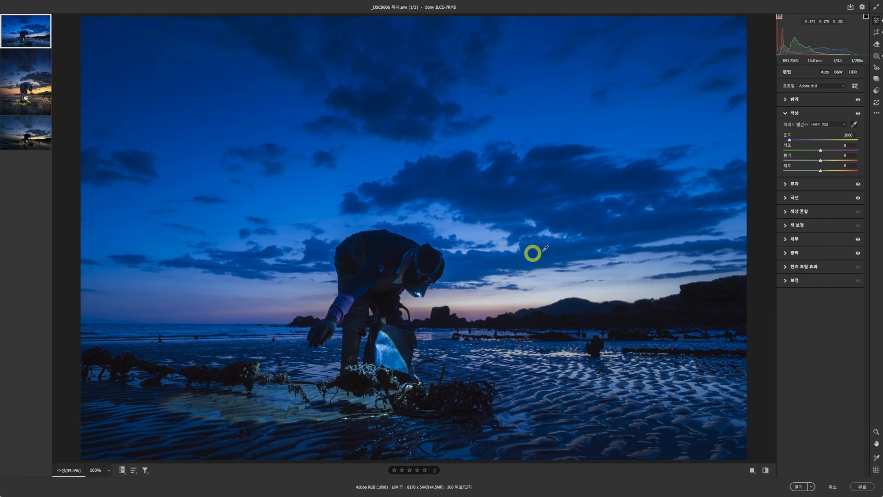
{"action": "left_click", "coordinate": [546, 136]}
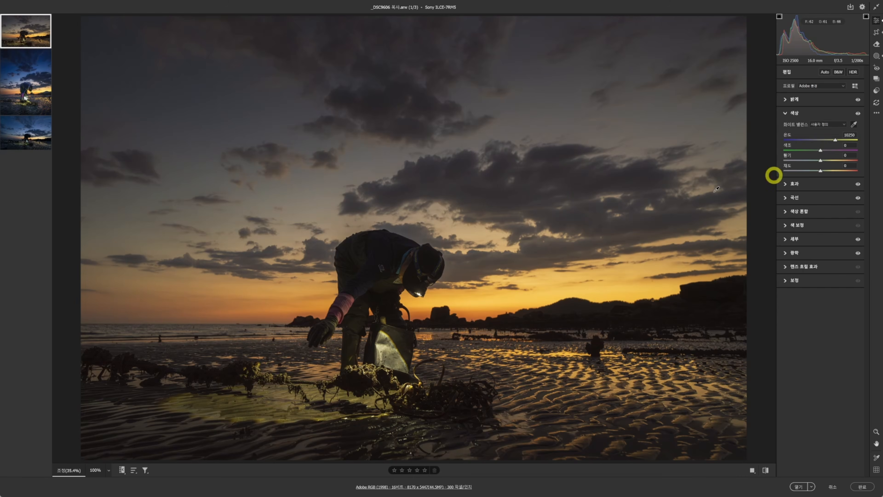
{"action": "left_click", "coordinate": [853, 125]}
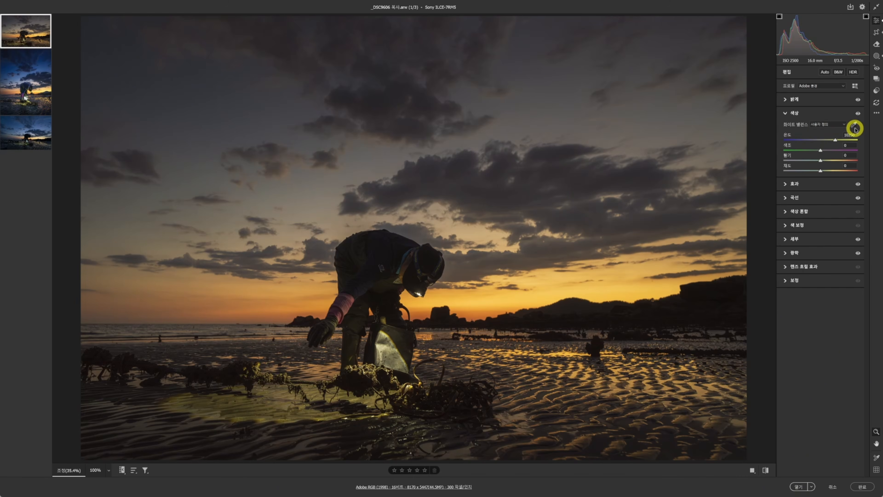
{"action": "left_click_drag", "start_coordinate": [836, 141], "coordinate": [835, 141]}
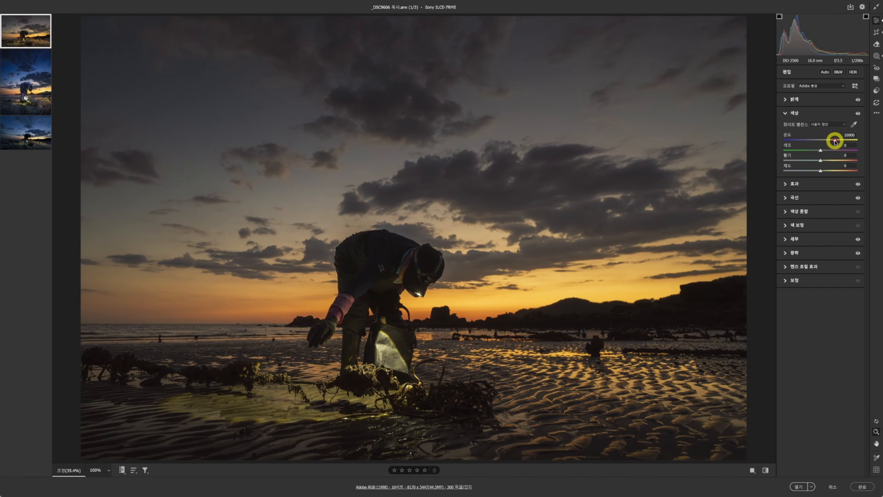
{"action": "double_click", "coordinate": [821, 150]}
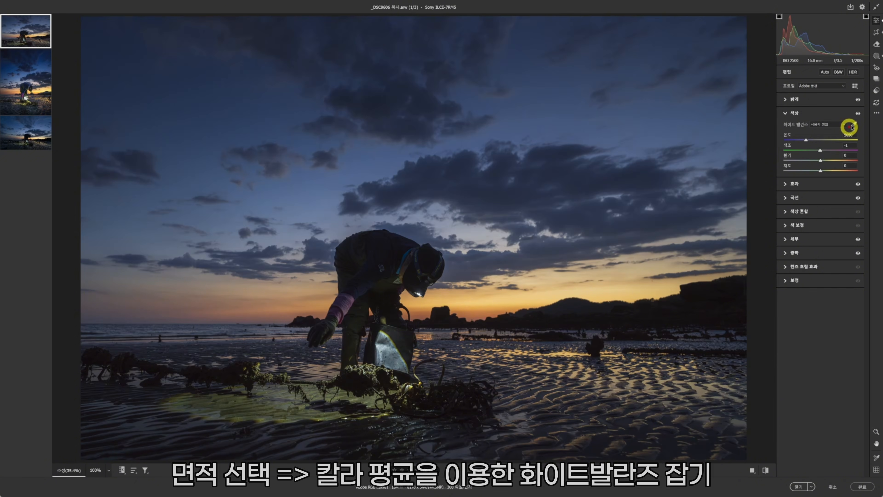
Step: Sample the white balance from the average colour of rectangular areas in the photo, reaching a temperature of 5700
{"action": "left_click_drag", "start_coordinate": [298, 187], "coordinate": [334, 219]}
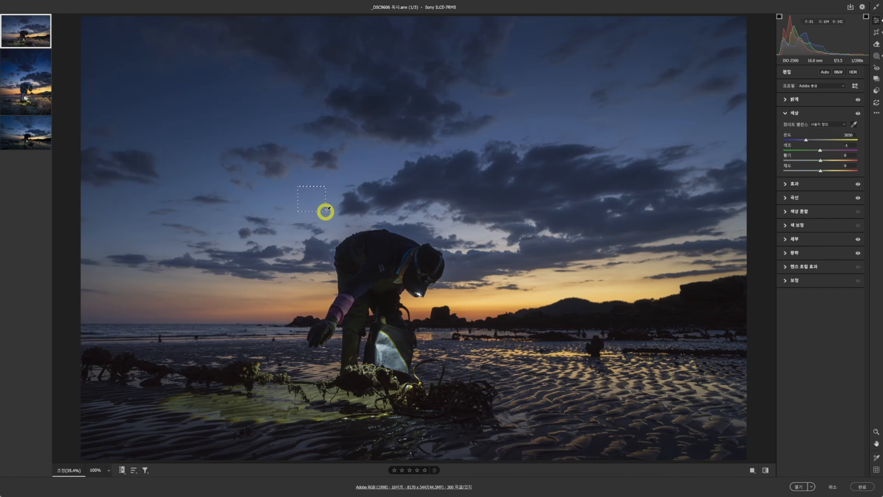
{"action": "left_click", "coordinate": [496, 319]}
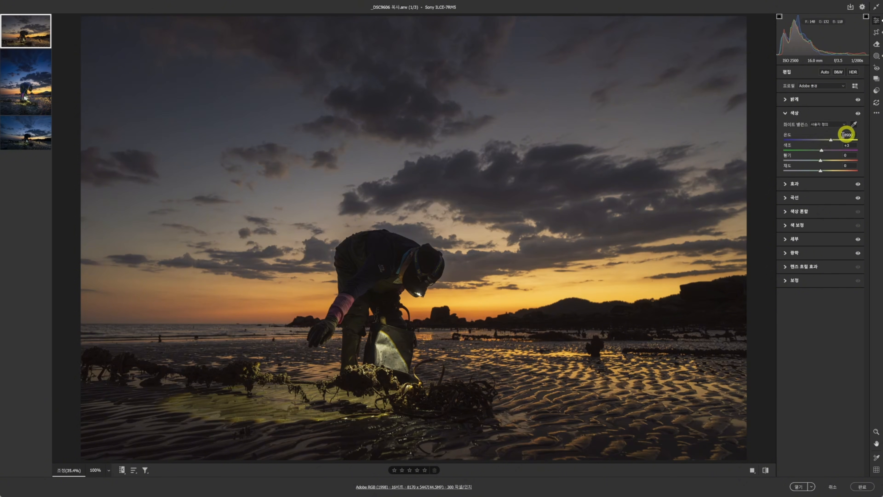
{"action": "double_click", "coordinate": [830, 141]}
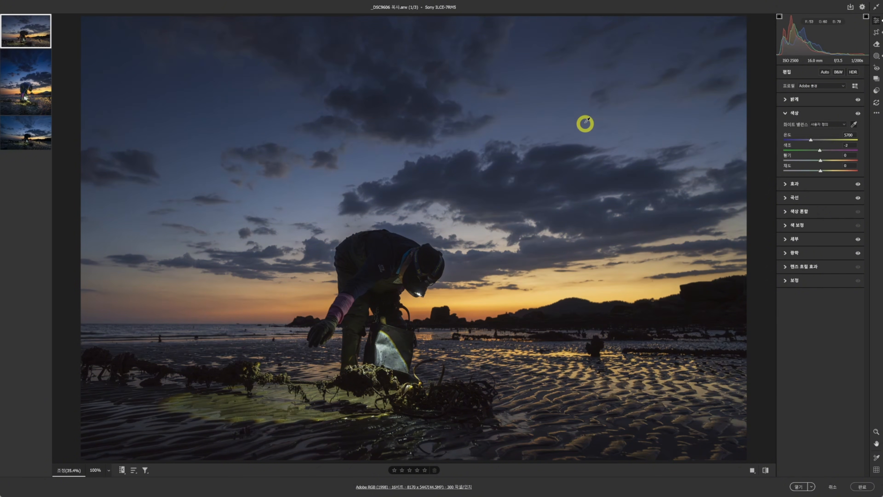
Step: Sample the white balance from the blue sky above the clouds, and reset the temperature and tint
{"action": "left_click", "coordinate": [583, 120]}
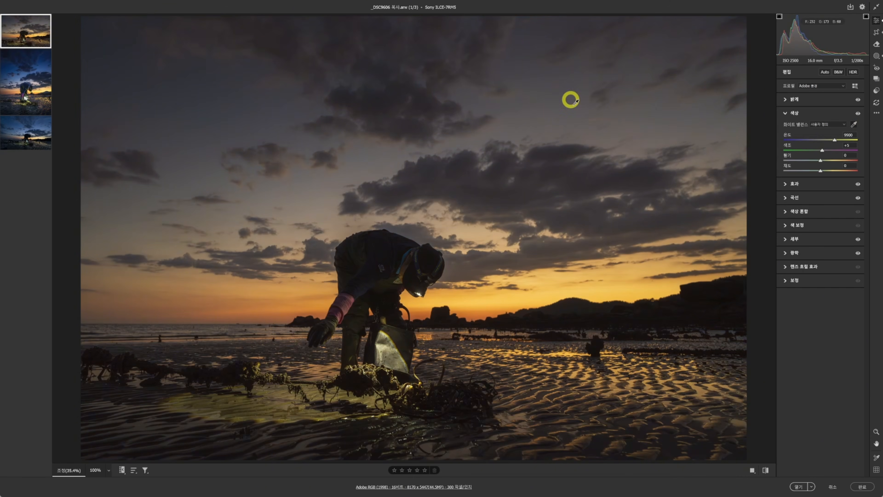
{"action": "double_click", "coordinate": [834, 140]}
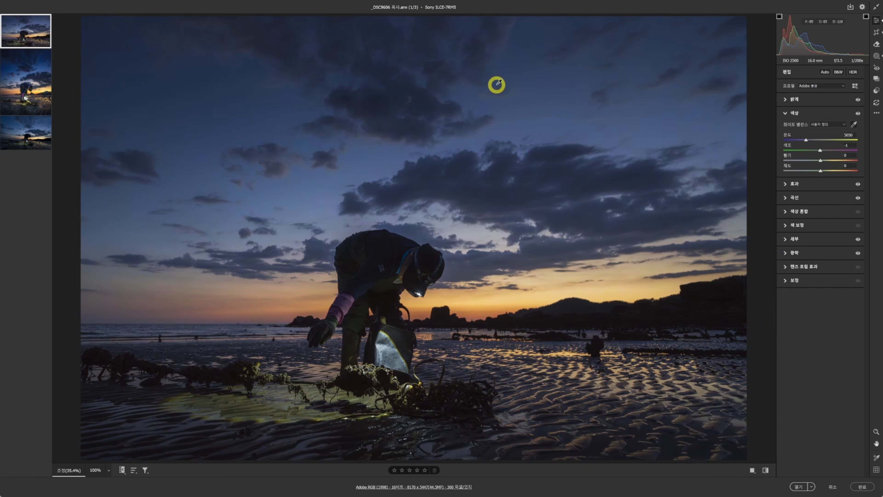
Step: Try sampling the white balance from the average colour of a rectangular area in the upper sky, and undo it
{"action": "left_click_drag", "start_coordinate": [497, 84], "coordinate": [535, 117]}
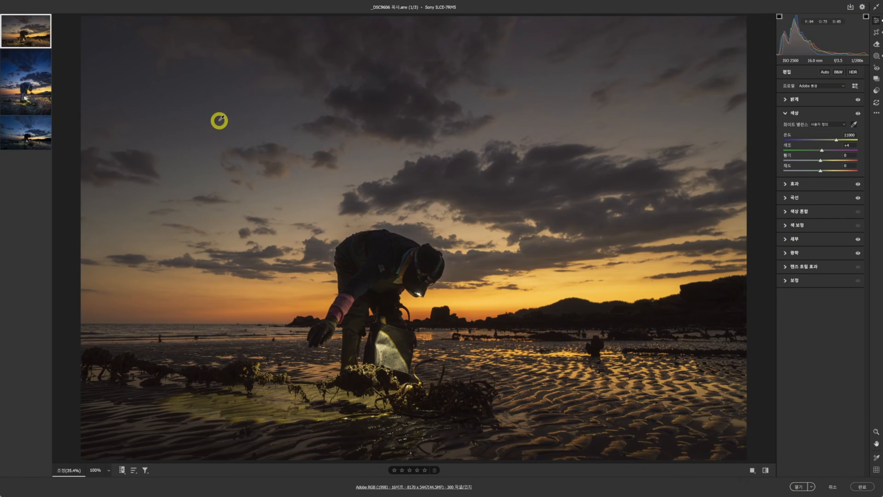
{"action": "left_click", "coordinate": [855, 127]}
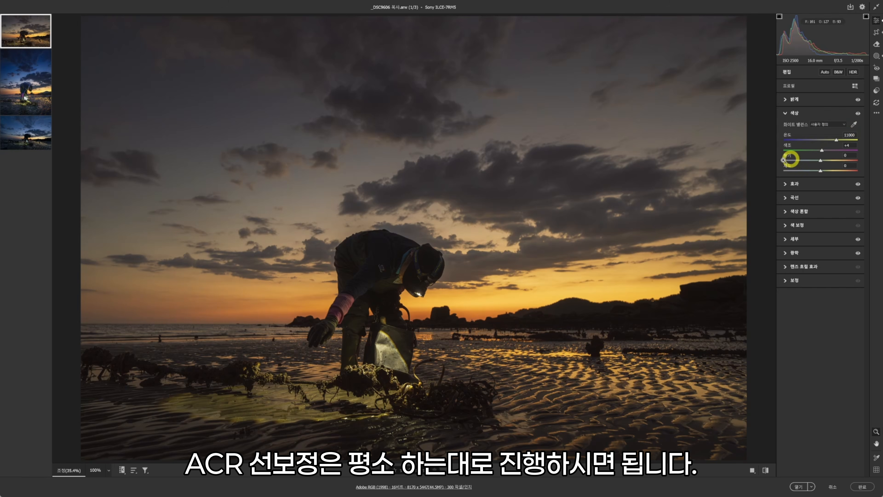
{"action": "left_click", "coordinate": [511, 336]}
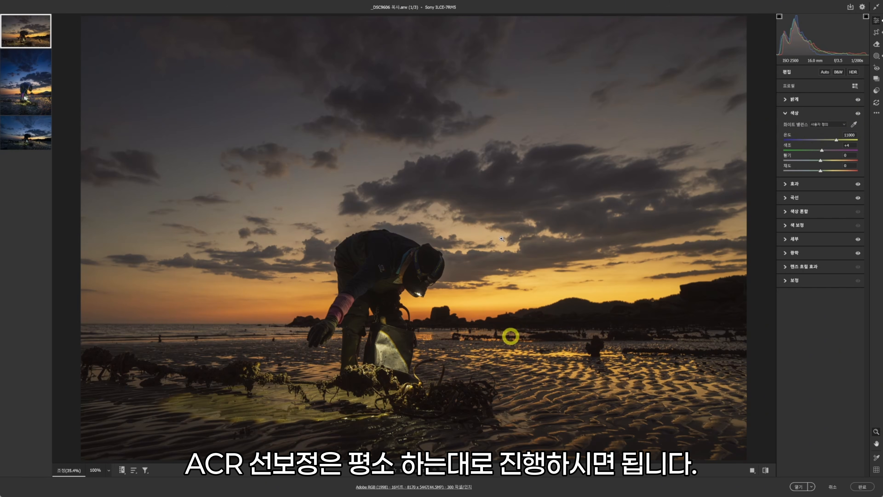
{"action": "left_click", "coordinate": [337, 200]}
{"action": "left_click", "coordinate": [387, 208]}
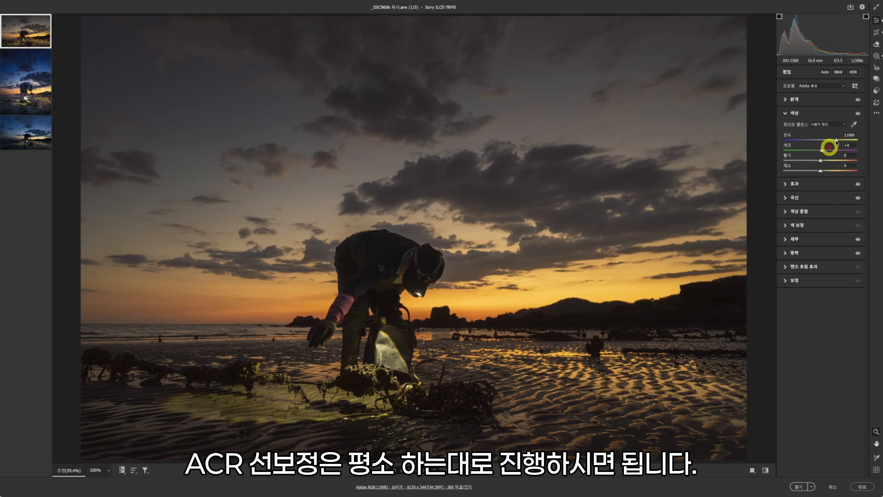
{"action": "key", "text": "ctrl+z"}
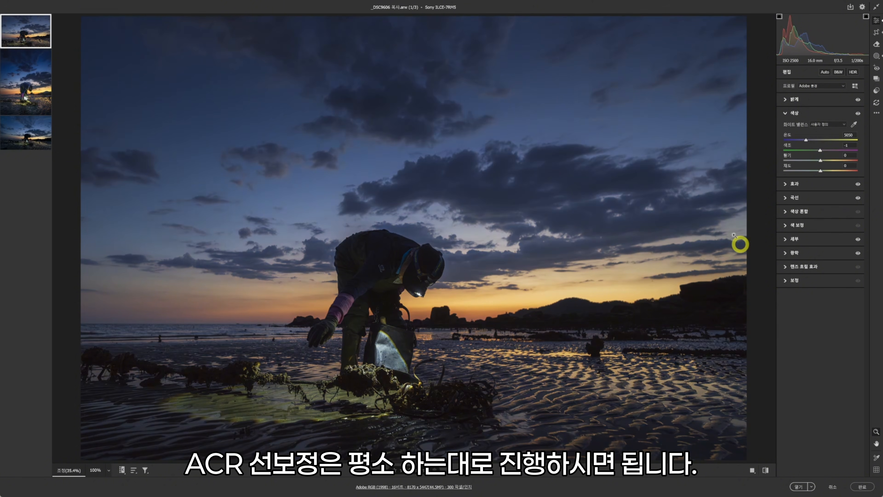
Step: Open the raw photo in Photoshop and duplicate the background layer
{"action": "left_click", "coordinate": [799, 487]}
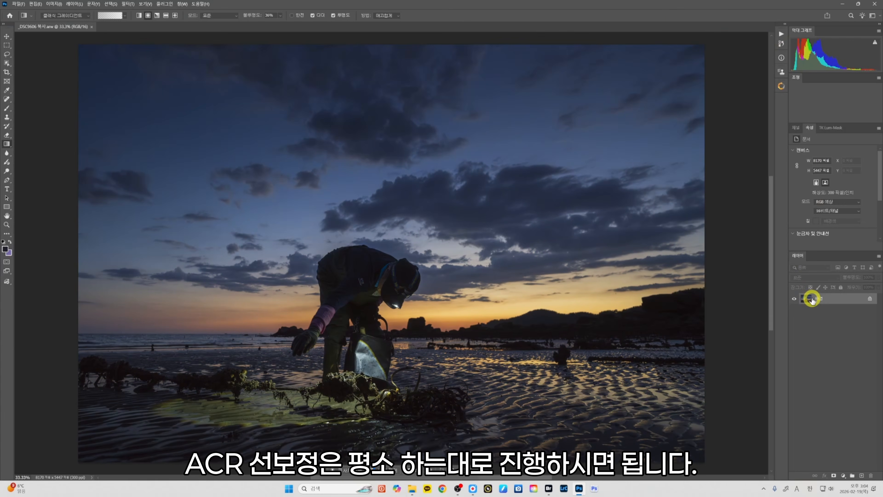
{"action": "left_click", "coordinate": [811, 299]}
{"action": "key", "text": "ctrl+j"}
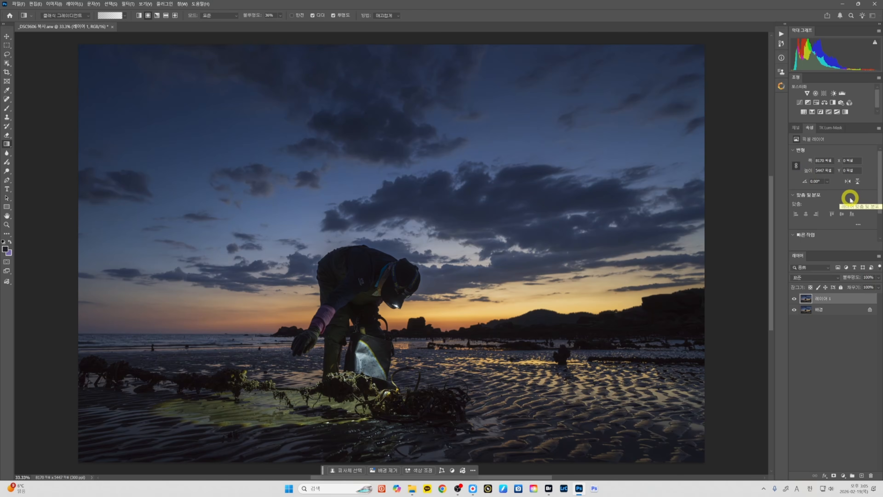
Step: Open the duplicated layer in the Camera Raw Filter and sample the white balance from the sky above the figure, giving temperature +38 and tint +10
{"action": "left_click", "coordinate": [127, 4]}
{"action": "left_click", "coordinate": [144, 49]}
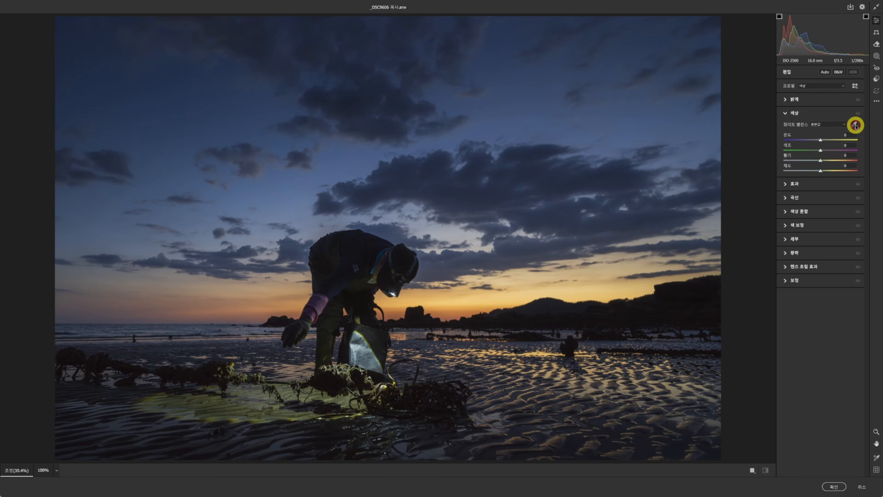
{"action": "left_click", "coordinate": [855, 125]}
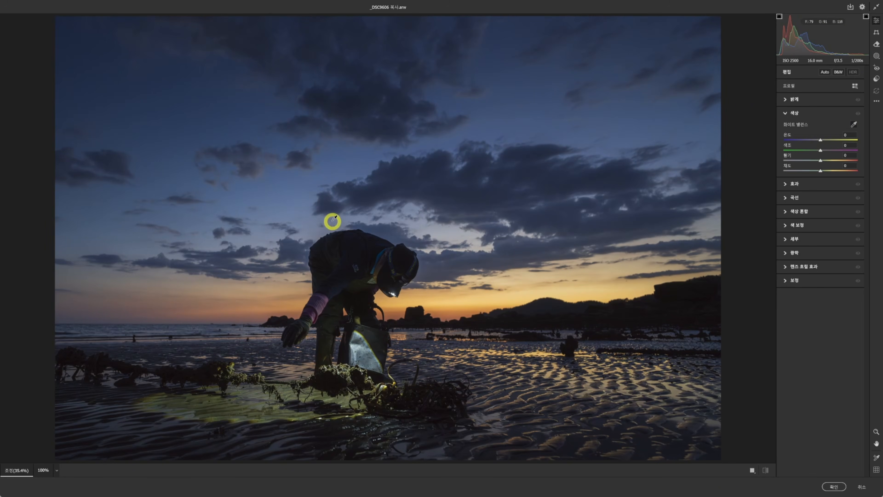
{"action": "left_click", "coordinate": [312, 212]}
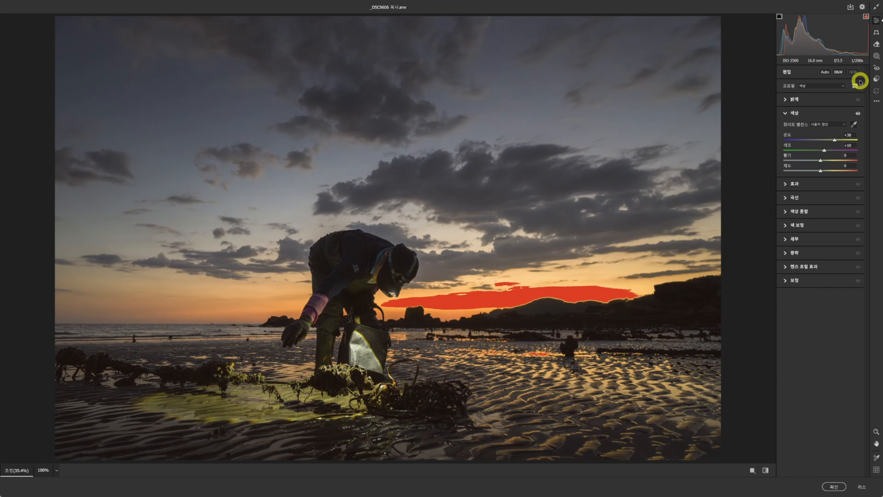
Step: Set the exposure to -0.15, highlights to -44, whites to -36 and tint to +17, and apply the filter
{"action": "left_click", "coordinate": [804, 101]}
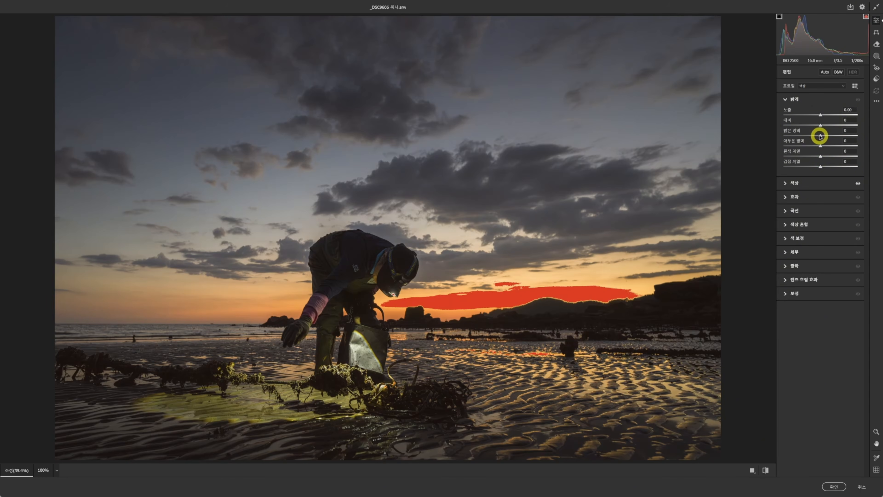
{"action": "left_click_drag", "start_coordinate": [820, 136], "coordinate": [820, 114]}
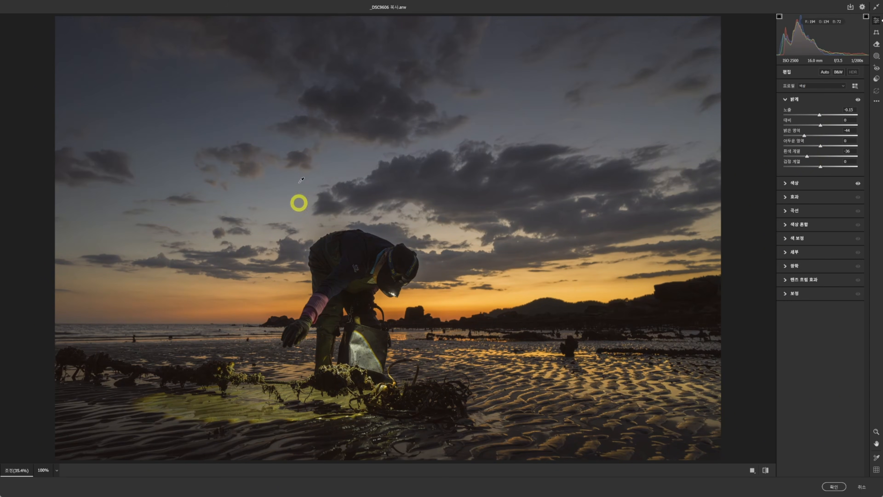
{"action": "left_click", "coordinate": [811, 185]}
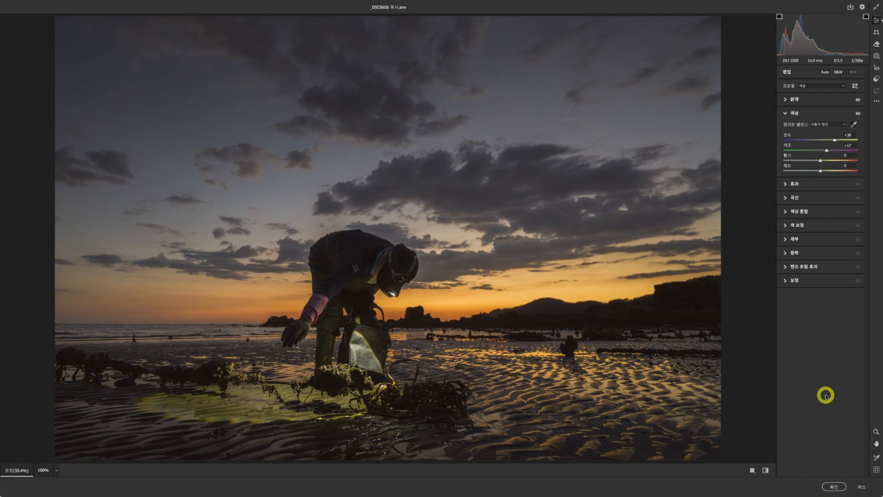
{"action": "left_click", "coordinate": [832, 486]}
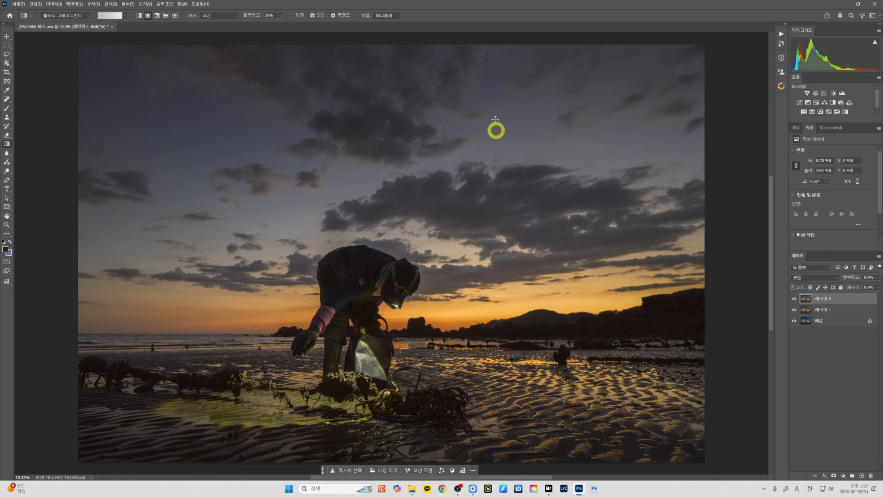
Step: Duplicate the warm layer and, in the Camera Raw Filter, sample the copy's white balance from the golden reflections on the wet sand
{"action": "key", "text": "ctrl+shift+a"}
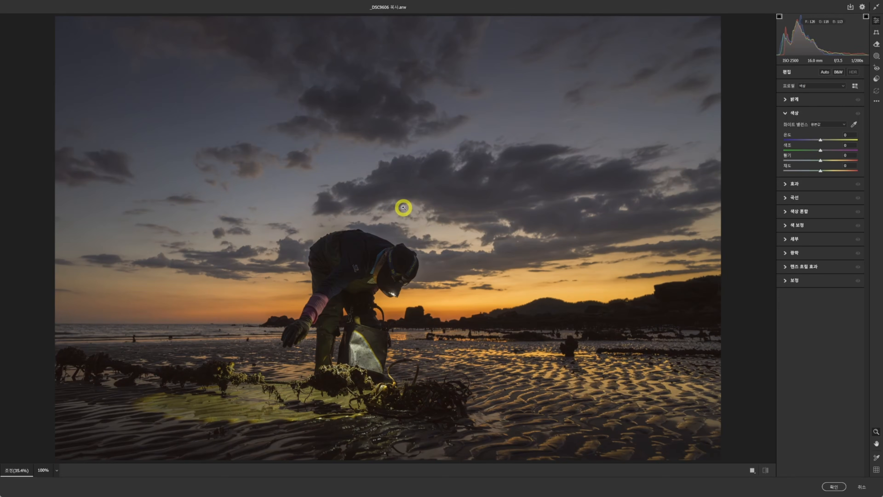
{"action": "left_click", "coordinate": [854, 123]}
{"action": "left_click", "coordinate": [600, 359]}
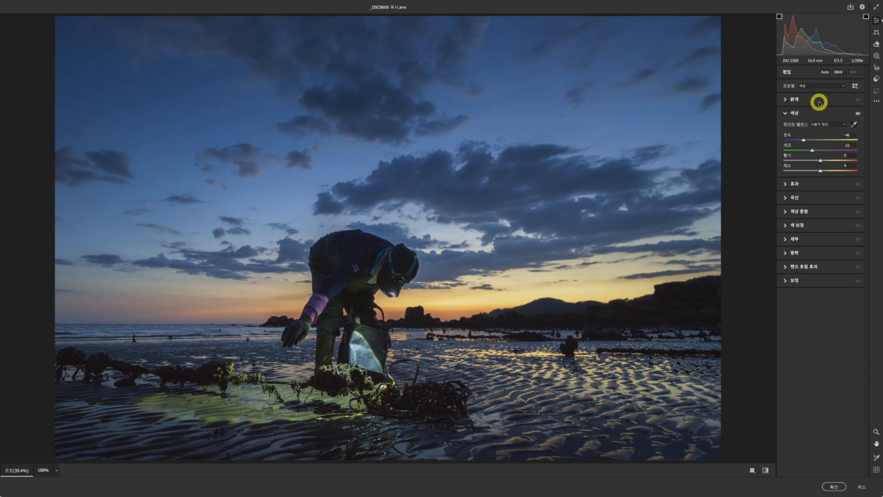
Step: Set the exposure to -0.75, temperature to -51, tint to -17 and vibrance to +9, and apply the filter
{"action": "left_click", "coordinate": [819, 101]}
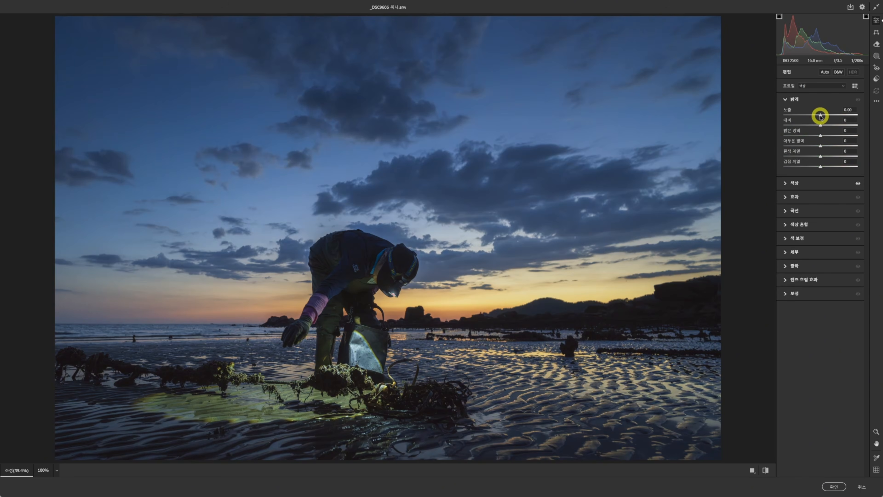
{"action": "left_click_drag", "start_coordinate": [822, 116], "coordinate": [817, 116]}
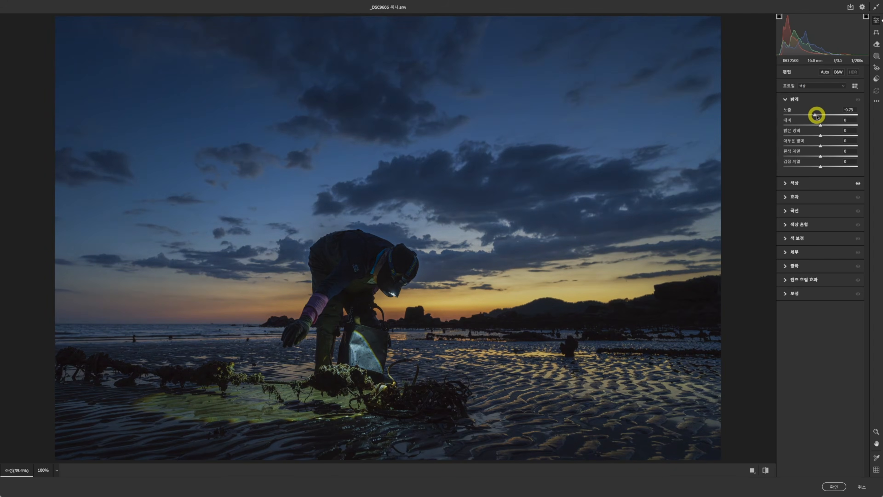
{"action": "left_click", "coordinate": [805, 183]}
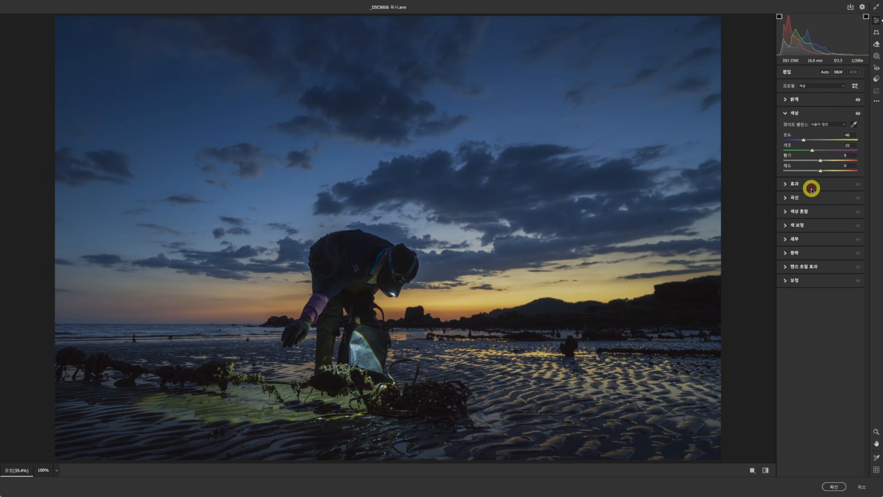
{"action": "left_click_drag", "start_coordinate": [806, 142], "coordinate": [817, 152]}
{"action": "left_click_drag", "start_coordinate": [822, 162], "coordinate": [825, 162]}
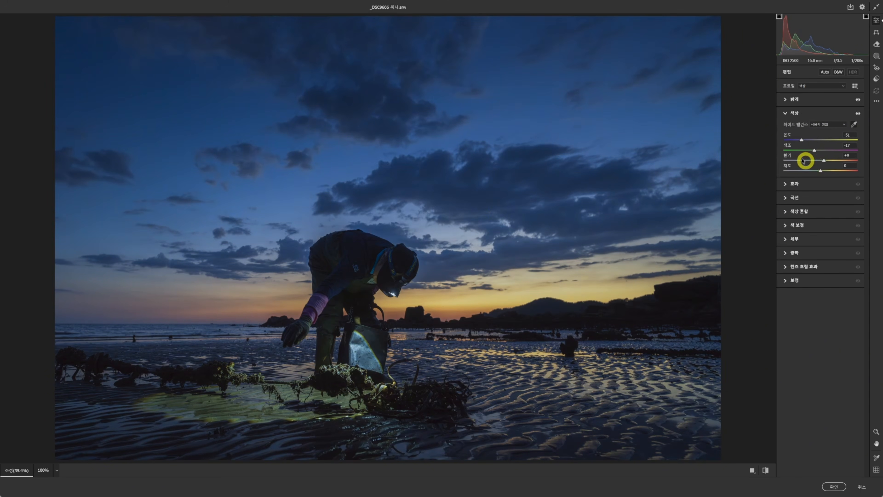
{"action": "left_click", "coordinate": [831, 488]}
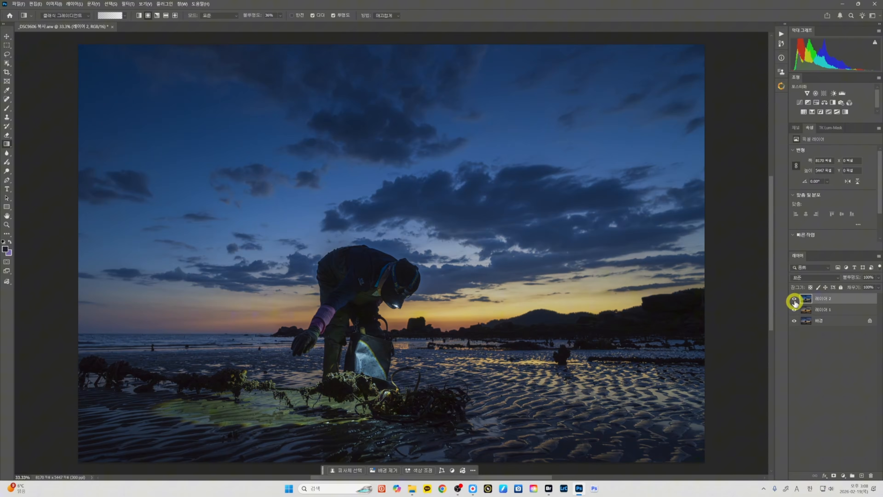
Step: Compare the photo with the blue top layer hidden and shown, and add a layer mask to it with black as the foreground colour
{"action": "left_click", "coordinate": [795, 300]}
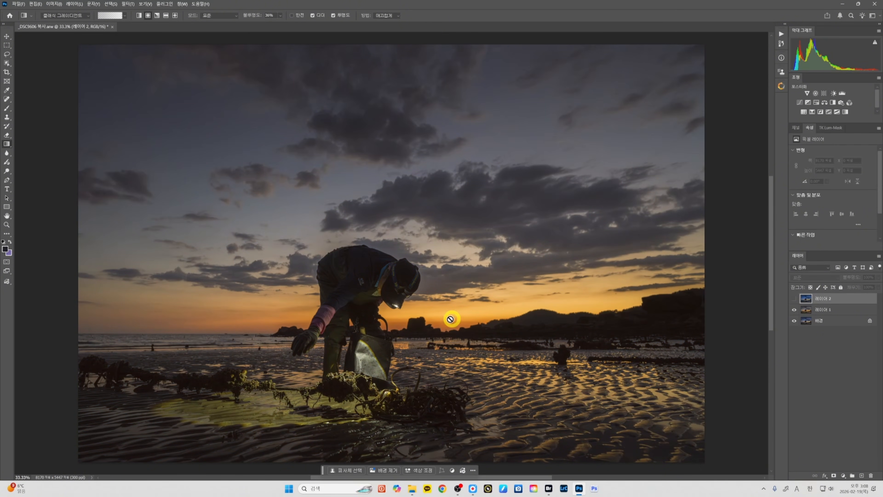
{"action": "left_click", "coordinate": [794, 299]}
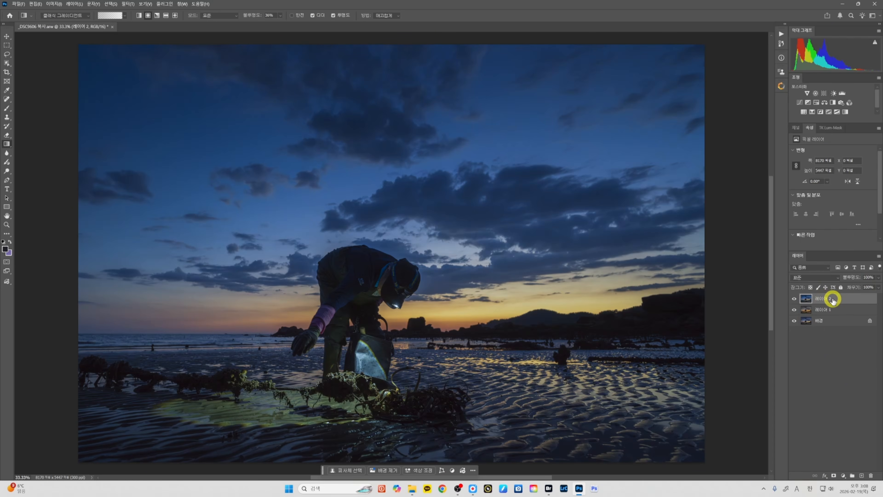
{"action": "left_click", "coordinate": [834, 476]}
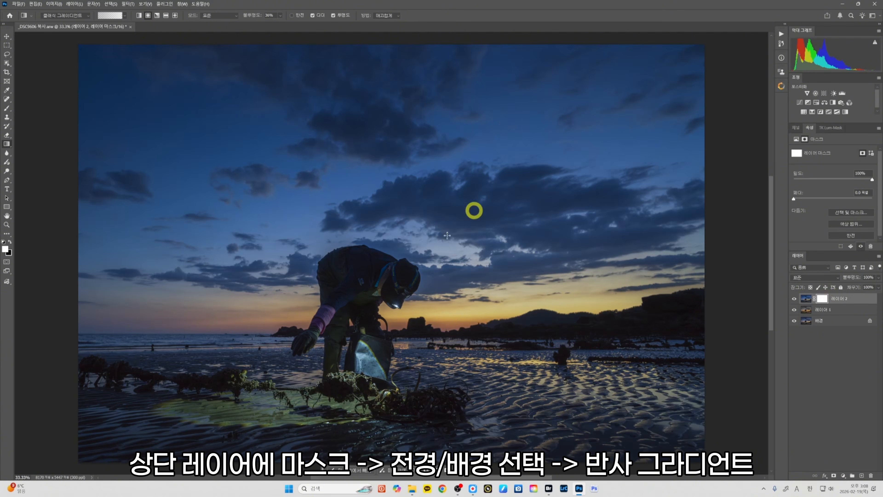
{"action": "left_click", "coordinate": [10, 242]}
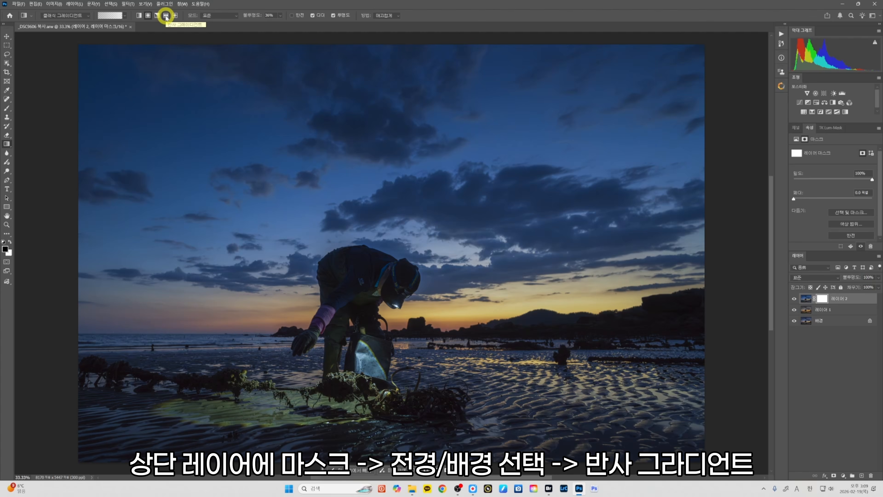
Step: Draw a vertical arrow over the sky with handwritten labels at its ends and arcs mirrored about its upper end
{"action": "left_click_drag", "start_coordinate": [439, 155], "coordinate": [441, 233]}
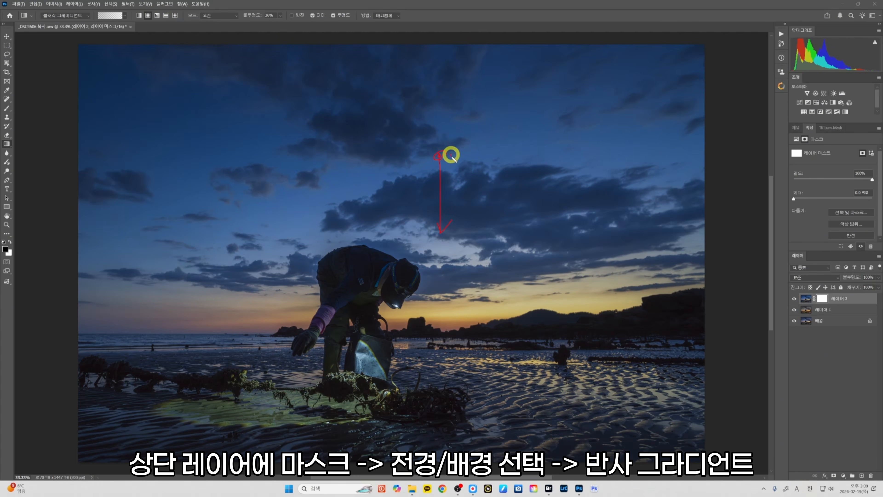
{"action": "left_click_drag", "start_coordinate": [451, 154], "coordinate": [452, 163]}
{"action": "left_click_drag", "start_coordinate": [460, 158], "coordinate": [473, 166]}
{"action": "mouse_move", "coordinate": [435, 233]}
{"action": "left_mouse_down"}
{"action": "mouse_move", "coordinate": [466, 231]}
{"action": "mouse_move", "coordinate": [487, 233]}
{"action": "left_mouse_up"}
{"action": "left_click_drag", "start_coordinate": [505, 229], "coordinate": [497, 254]}
{"action": "mouse_move", "coordinate": [445, 231]}
{"action": "left_mouse_down"}
{"action": "mouse_move", "coordinate": [422, 200]}
{"action": "mouse_move", "coordinate": [440, 159]}
{"action": "mouse_move", "coordinate": [421, 157]}
{"action": "mouse_move", "coordinate": [412, 114]}
{"action": "mouse_move", "coordinate": [445, 87]}
{"action": "mouse_move", "coordinate": [464, 158]}
{"action": "mouse_move", "coordinate": [462, 83]}
{"action": "left_mouse_up"}
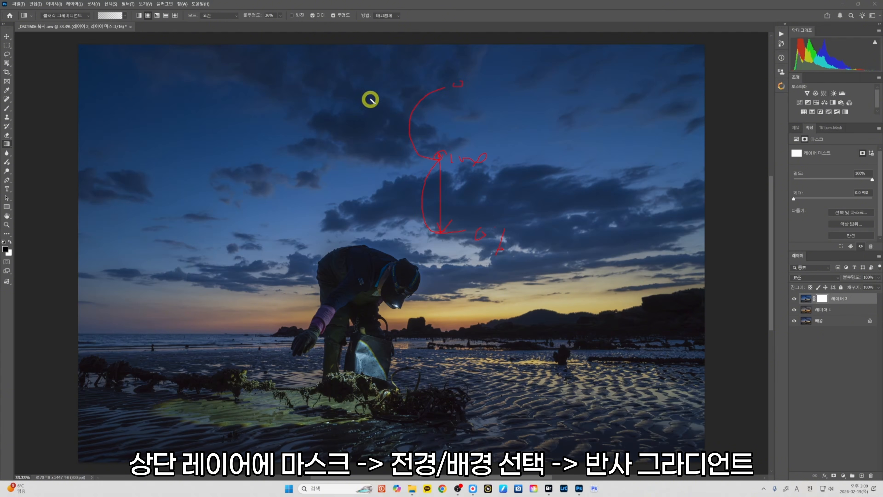
Step: Draw horizontal boundary lines, diagonal hatching and opposite vertical arrows over the sky, and clear all the annotations
{"action": "left_click_drag", "start_coordinate": [367, 96], "coordinate": [579, 98]}
{"action": "left_click_drag", "start_coordinate": [581, 230], "coordinate": [418, 231]}
{"action": "left_click_drag", "start_coordinate": [379, 104], "coordinate": [530, 102]}
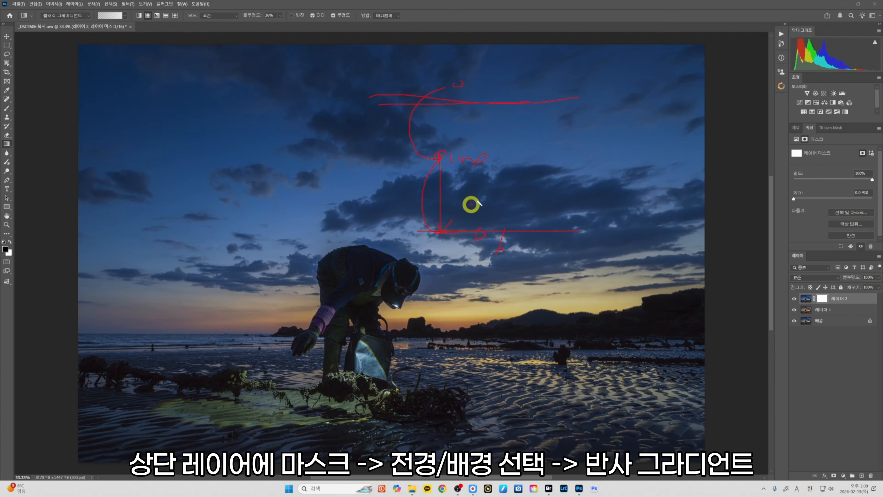
{"action": "left_click_drag", "start_coordinate": [471, 126], "coordinate": [392, 208]}
{"action": "left_click_drag", "start_coordinate": [480, 170], "coordinate": [403, 232]}
{"action": "left_click_drag", "start_coordinate": [539, 159], "coordinate": [487, 211]}
{"action": "left_click_drag", "start_coordinate": [560, 183], "coordinate": [544, 199]}
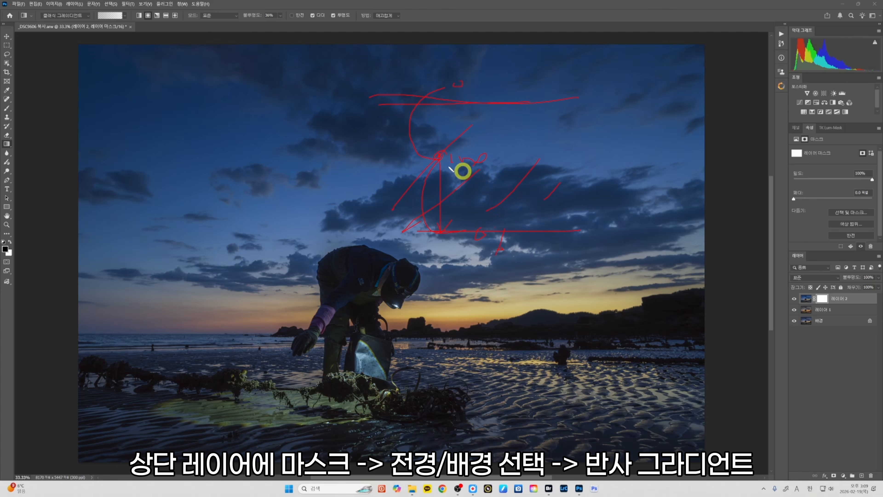
{"action": "mouse_move", "coordinate": [405, 164]}
{"action": "left_mouse_down"}
{"action": "mouse_move", "coordinate": [541, 166]}
{"action": "mouse_move", "coordinate": [516, 167]}
{"action": "mouse_move", "coordinate": [505, 113]}
{"action": "mouse_move", "coordinate": [496, 120]}
{"action": "mouse_move", "coordinate": [525, 112]}
{"action": "left_mouse_up"}
{"action": "mouse_move", "coordinate": [521, 168]}
{"action": "left_mouse_down"}
{"action": "mouse_move", "coordinate": [528, 224]}
{"action": "mouse_move", "coordinate": [519, 207]}
{"action": "mouse_move", "coordinate": [546, 206]}
{"action": "left_mouse_up"}
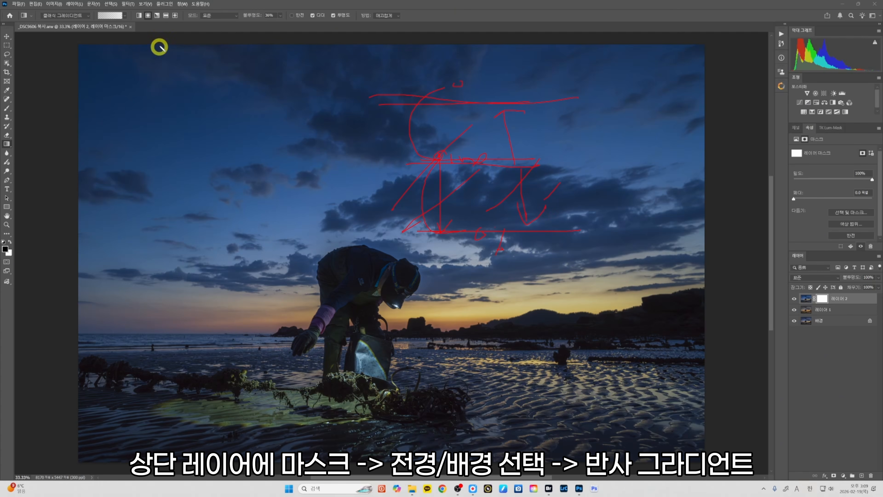
{"action": "key", "text": "Escape"}
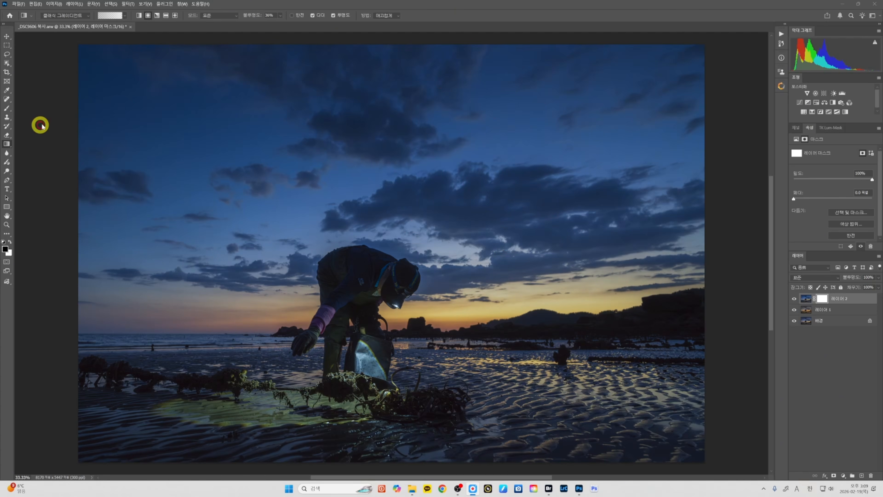
Step: Draw a black-to-white reflected gradient at 100% opacity on the top layer's mask, from just above the horizon up to the upper sky
{"action": "left_click", "coordinate": [166, 15]}
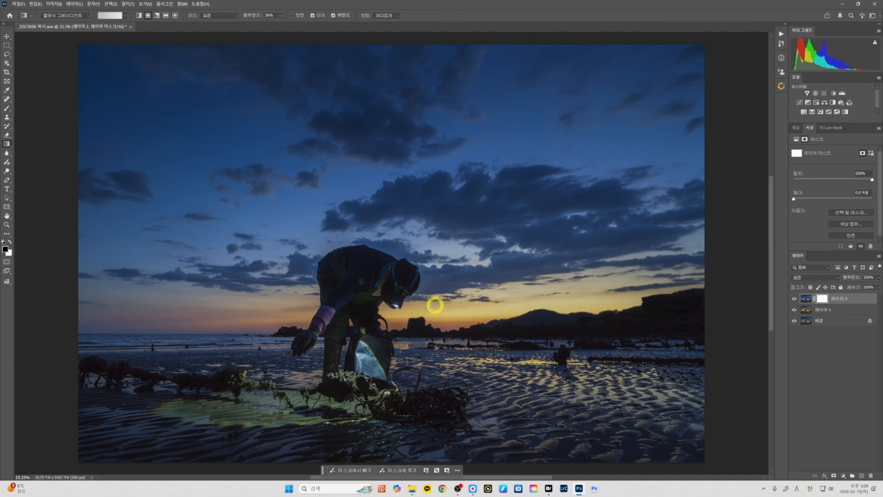
{"action": "left_click_drag", "start_coordinate": [430, 306], "coordinate": [424, 111]}
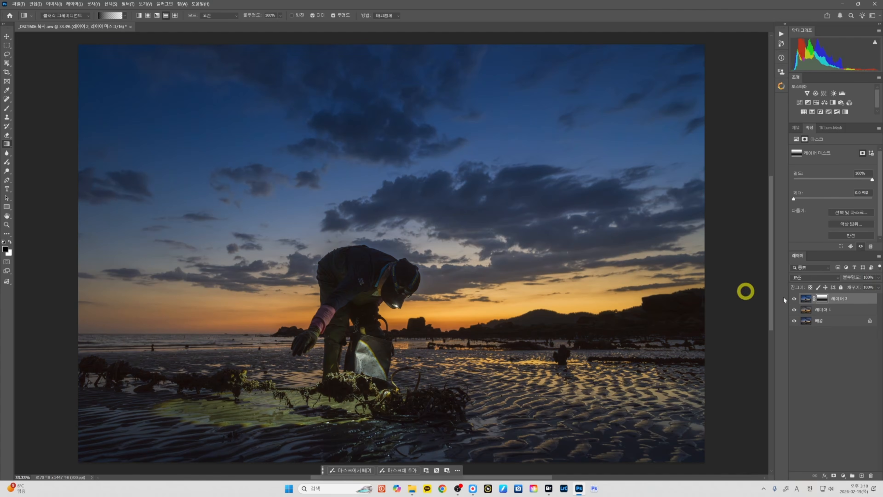
Step: Compare the photo with the blue top layer hidden, and draw a 66% opacity gradient on its mask from above the horizon past the upper edge
{"action": "left_click", "coordinate": [795, 299]}
{"action": "left_click", "coordinate": [795, 299]}
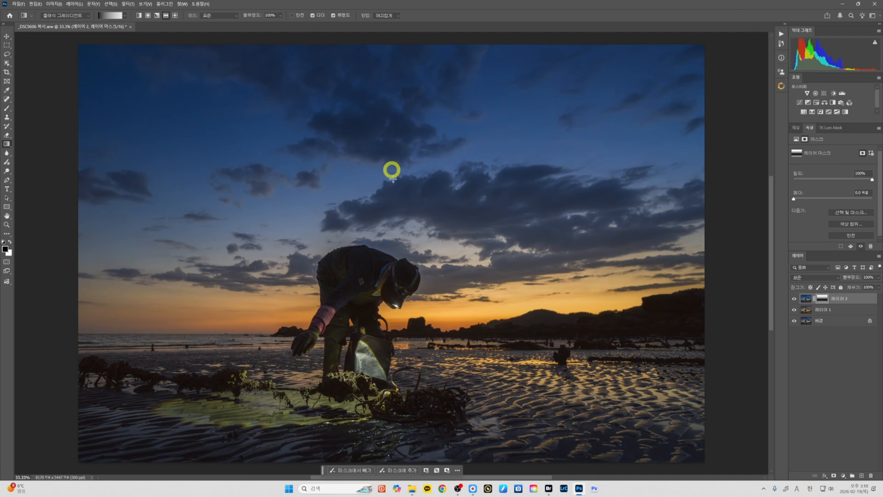
{"action": "left_click", "coordinate": [280, 16]}
{"action": "left_click", "coordinate": [282, 25]}
{"action": "scroll", "coordinate": [442, 259], "scroll_direction": "down", "scroll_amount": 1}
{"action": "left_click_drag", "start_coordinate": [442, 259], "coordinate": [440, 59]}
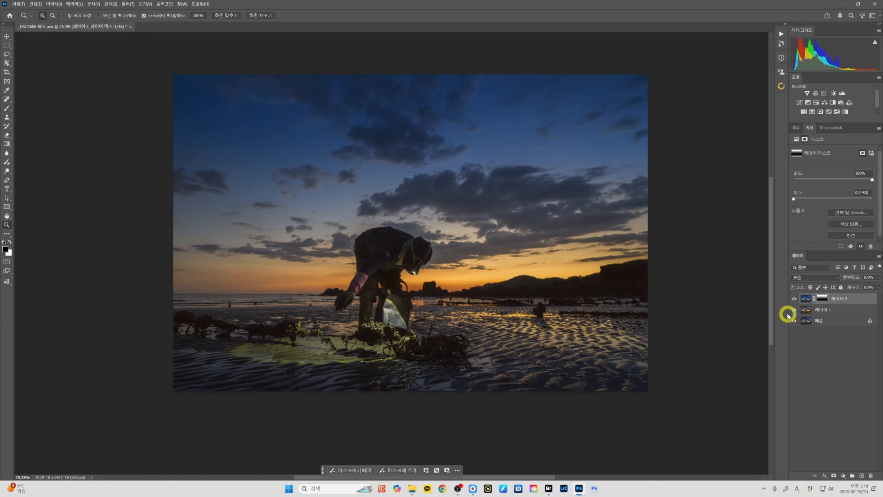
Step: Draw a 40% opacity gradient on the blue layer's mask from above the horizon past the upper edge, comparing layer visibility before and after
{"action": "left_click", "coordinate": [795, 320], "text": "alt"}
{"action": "left_click", "coordinate": [795, 321], "text": "alt"}
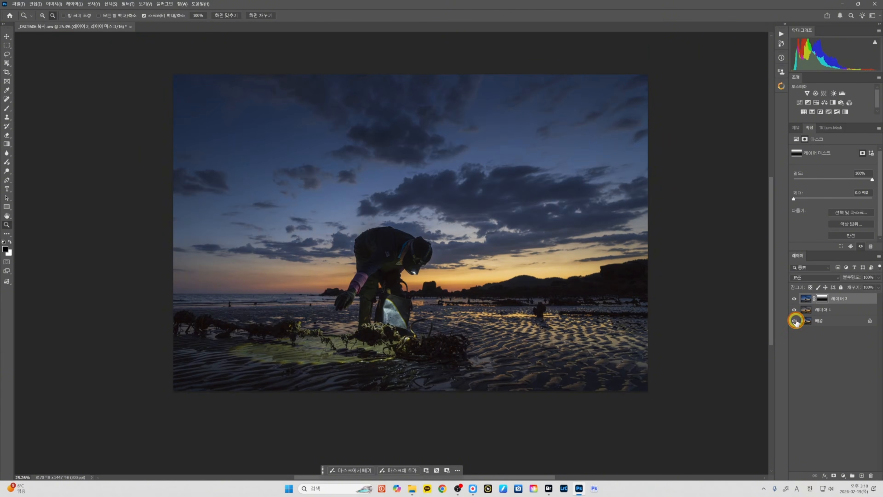
{"action": "key", "text": "g"}
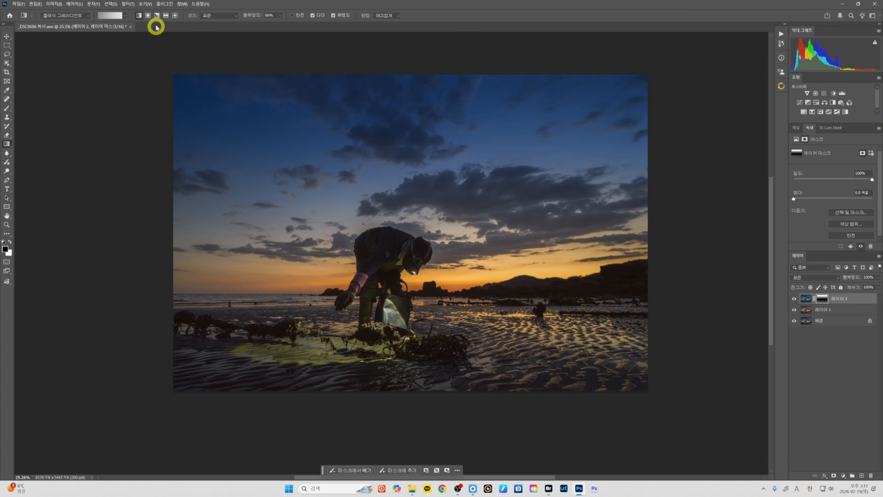
{"action": "left_click", "coordinate": [166, 16]}
{"action": "key", "text": "4"}
{"action": "left_click_drag", "start_coordinate": [387, 267], "coordinate": [381, 44]}
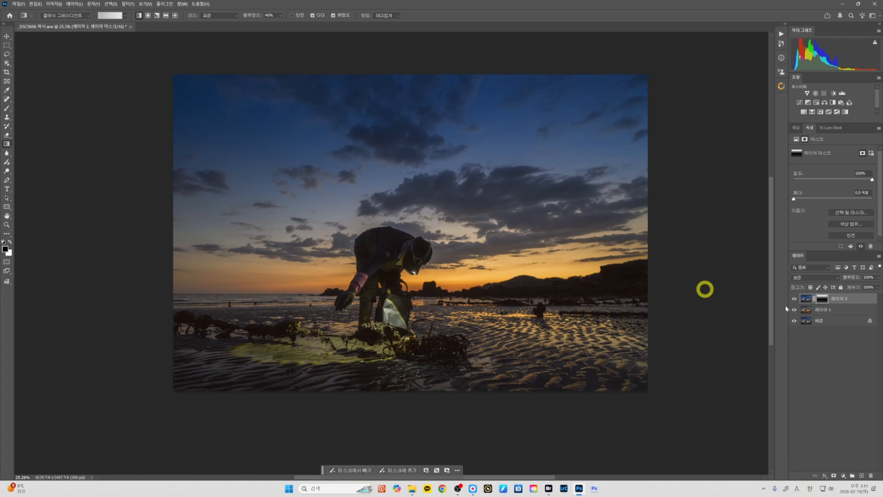
{"action": "left_click", "coordinate": [796, 300]}
{"action": "left_click", "coordinate": [796, 299]}
Step: Add a Hue/Saturation adjustment clipped to the blue layer and set its saturation to +79
{"action": "left_click", "coordinate": [816, 102]}
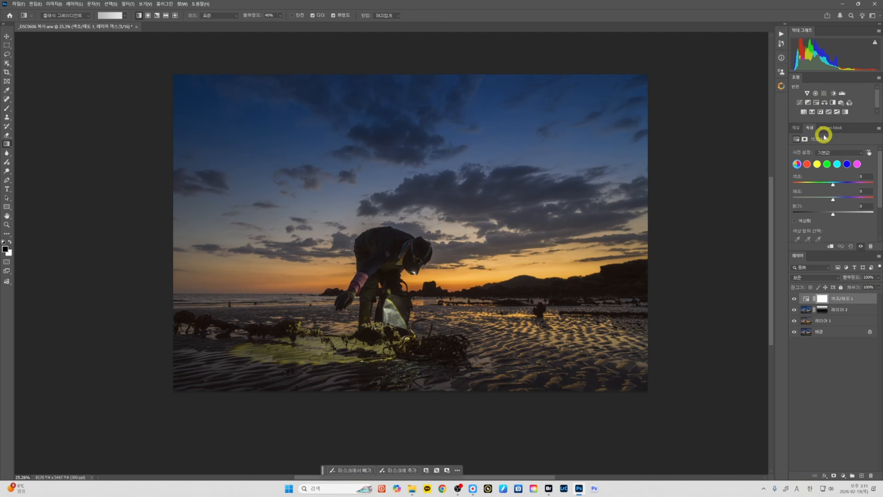
{"action": "left_click", "coordinate": [831, 246]}
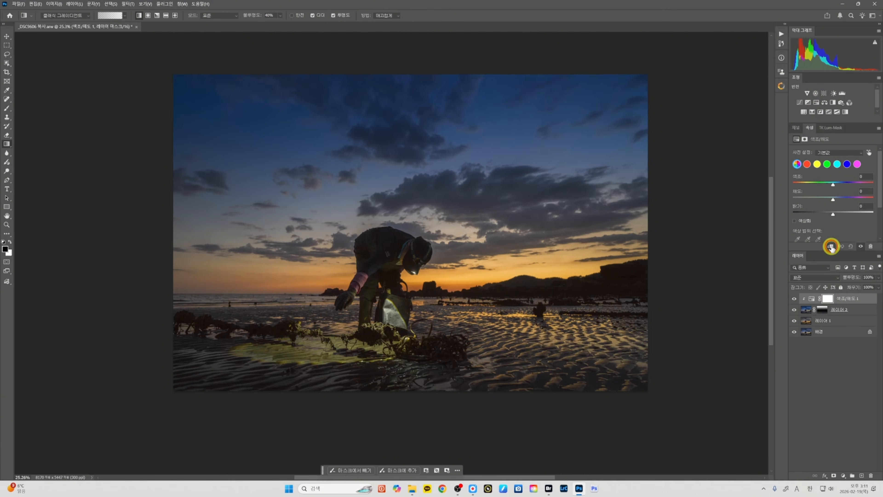
{"action": "left_click_drag", "start_coordinate": [833, 199], "coordinate": [865, 202]}
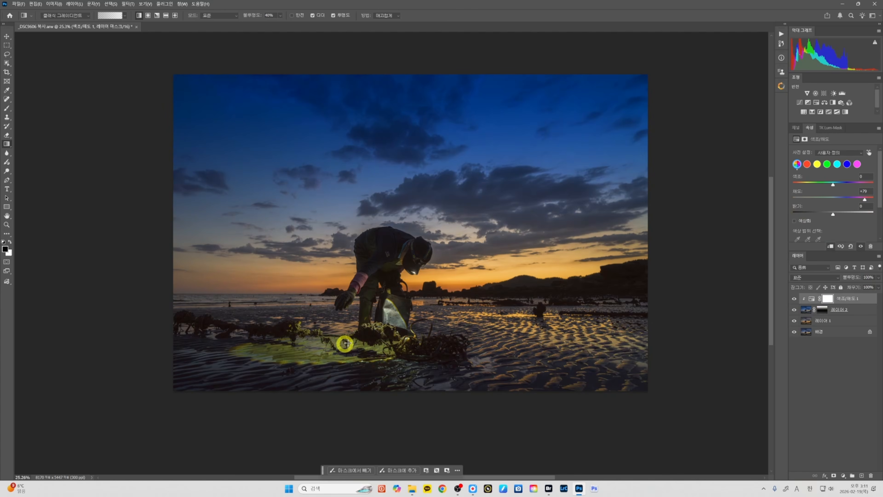
Step: Draw a black linear gradient at 100% opacity on the blue layer's mask, from below the foreground up to the middle of the sky
{"action": "left_click", "coordinate": [820, 311]}
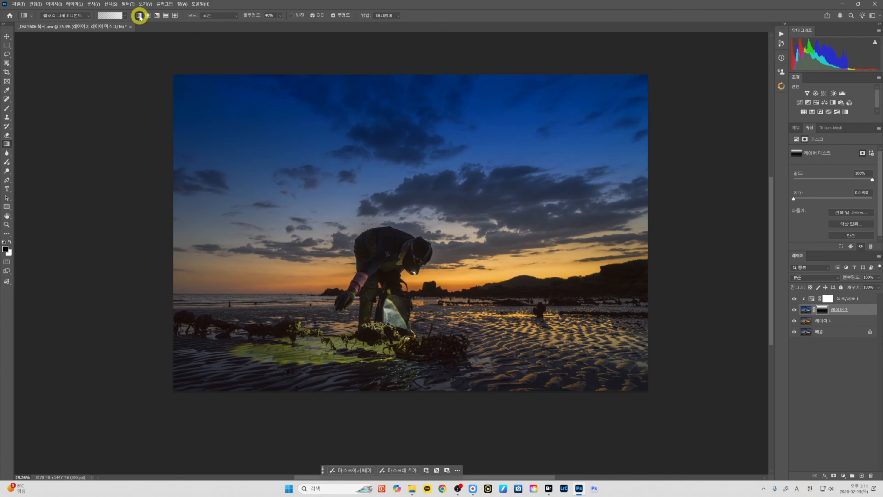
{"action": "left_click_drag", "start_coordinate": [277, 17], "coordinate": [321, 20]}
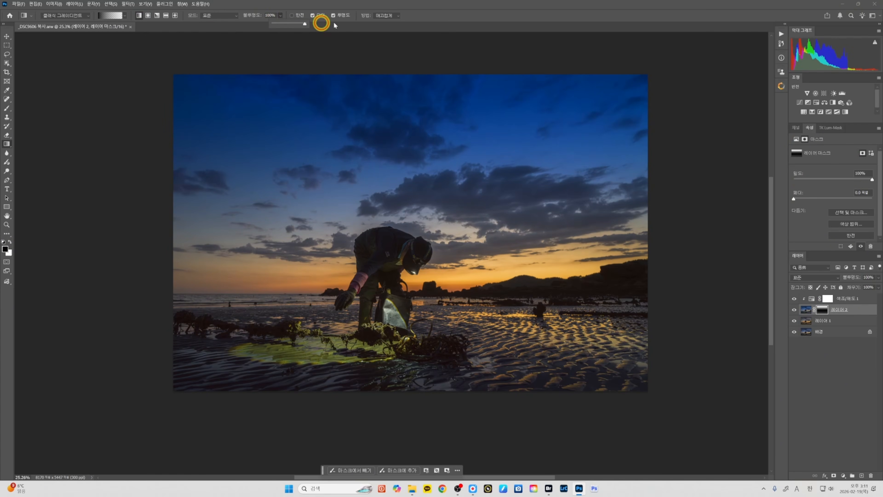
{"action": "left_click_drag", "start_coordinate": [400, 406], "coordinate": [394, 188]}
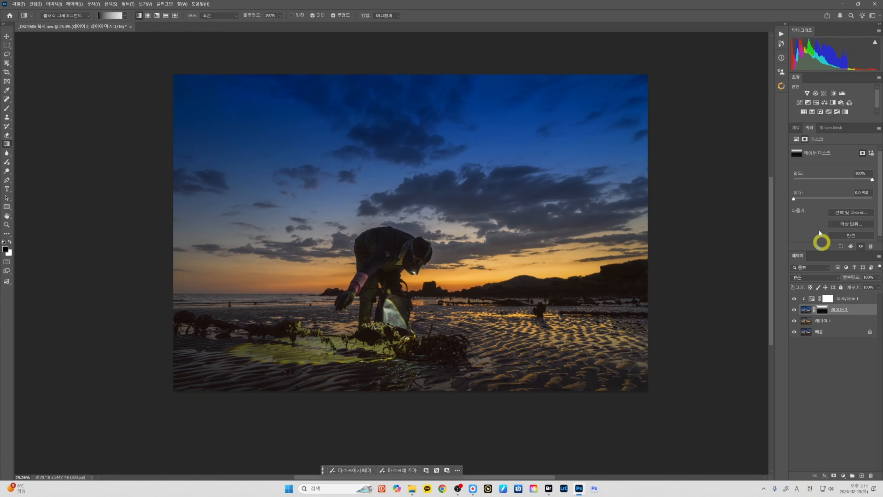
Step: Set the clipped Hue/Saturation adjustment to hue 0, saturation +5 and lightness -7
{"action": "left_click", "coordinate": [797, 139]}
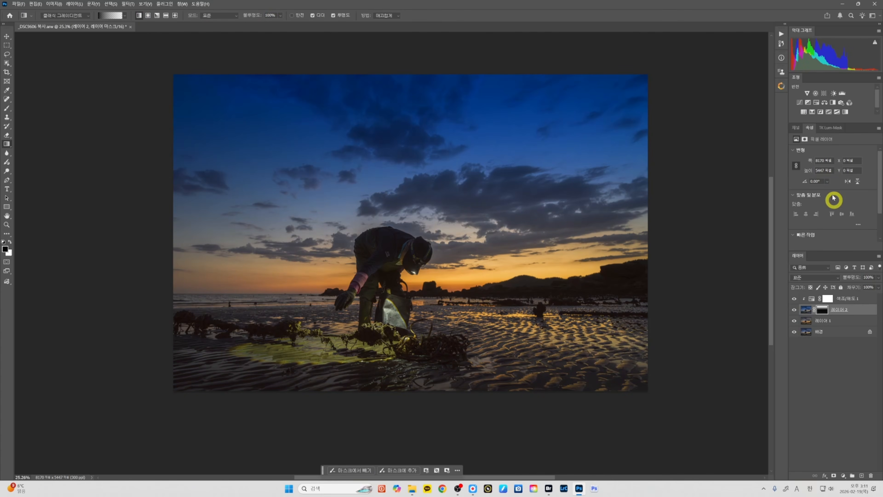
{"action": "left_click", "coordinate": [848, 299]}
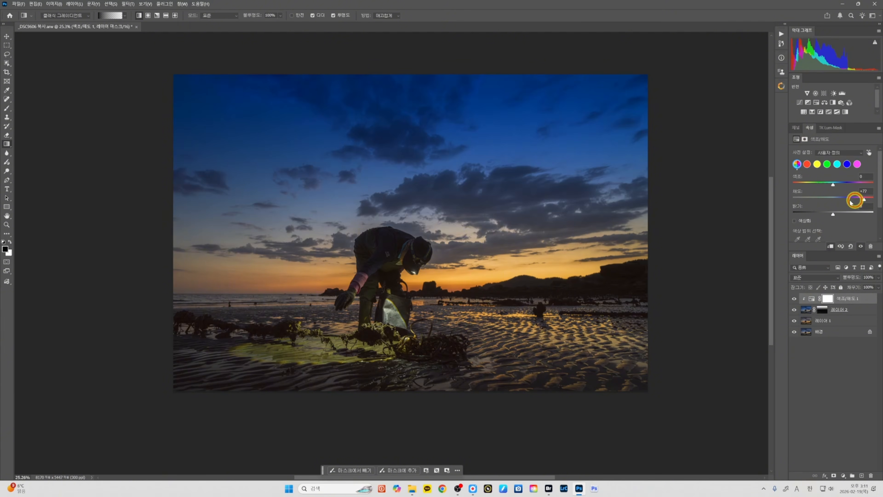
{"action": "left_click_drag", "start_coordinate": [851, 202], "coordinate": [846, 202]}
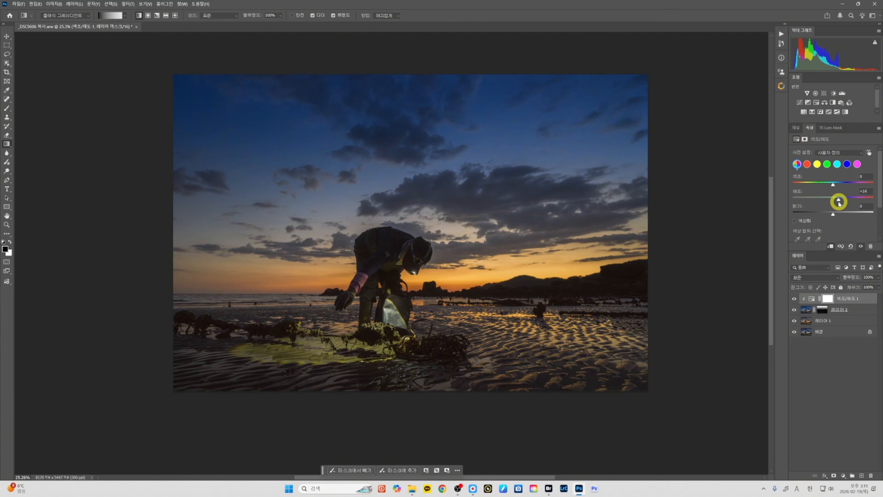
{"action": "left_click_drag", "start_coordinate": [835, 214], "coordinate": [830, 215]}
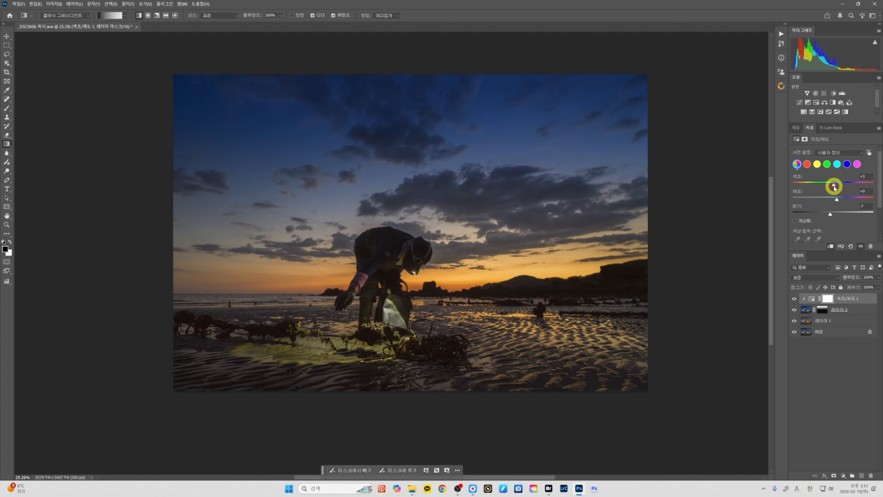
{"action": "left_click_drag", "start_coordinate": [835, 187], "coordinate": [832, 186]}
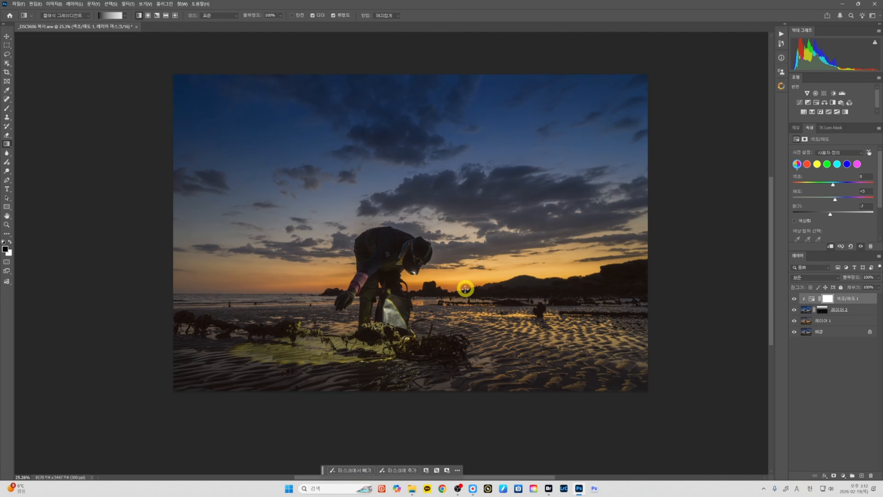
{"action": "scroll", "coordinate": [466, 262], "scroll_direction": "down", "scroll_amount": 1}
{"action": "scroll", "coordinate": [466, 262], "scroll_direction": "up", "scroll_amount": 1}
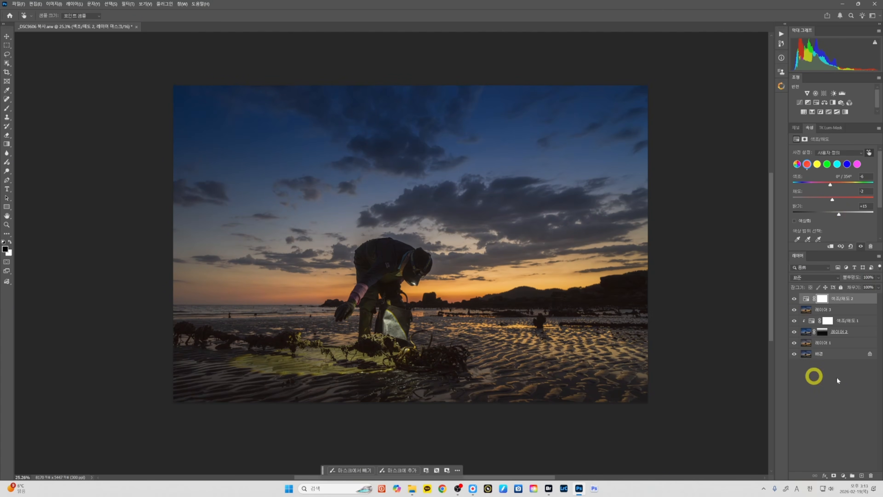
Step: Add a Curves adjustment that brightens the midtones from input 128 to output 140, and invert its mask to black
{"action": "key", "text": "g"}
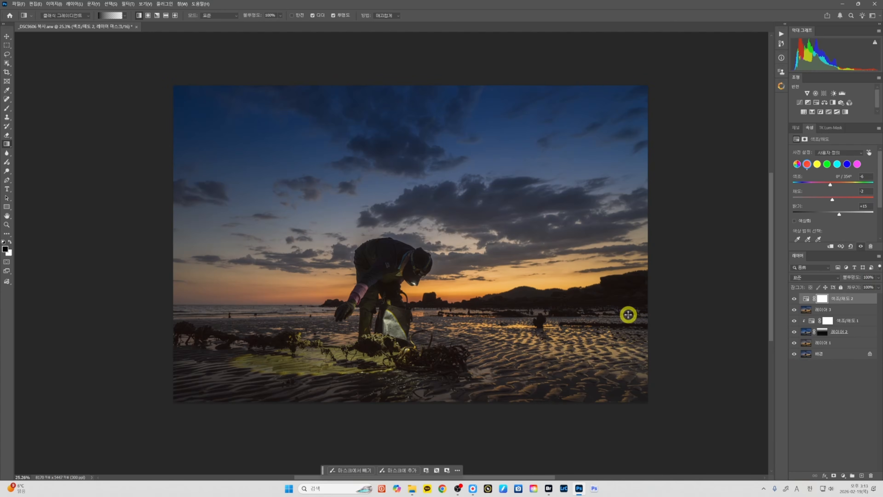
{"action": "left_click", "coordinate": [800, 102]}
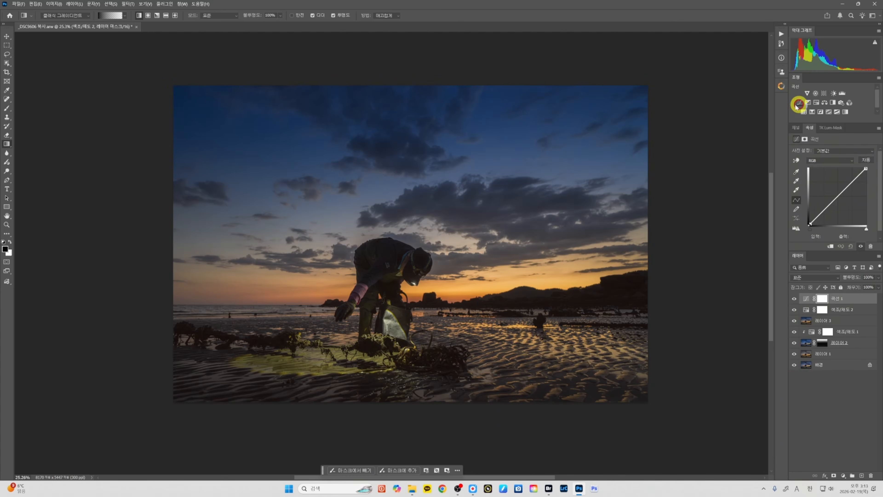
{"action": "left_click", "coordinate": [839, 193]}
{"action": "key", "text": "ctrl+i"}
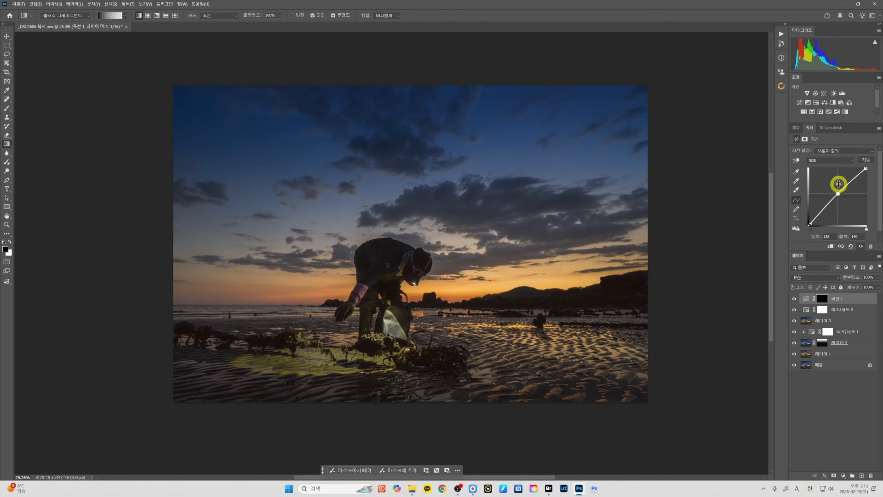
Step: Draw a white radial gradient at 100% opacity on the Curves mask, from the figure's face out towards the photo's lower-right corner
{"action": "left_click", "coordinate": [9, 242]}
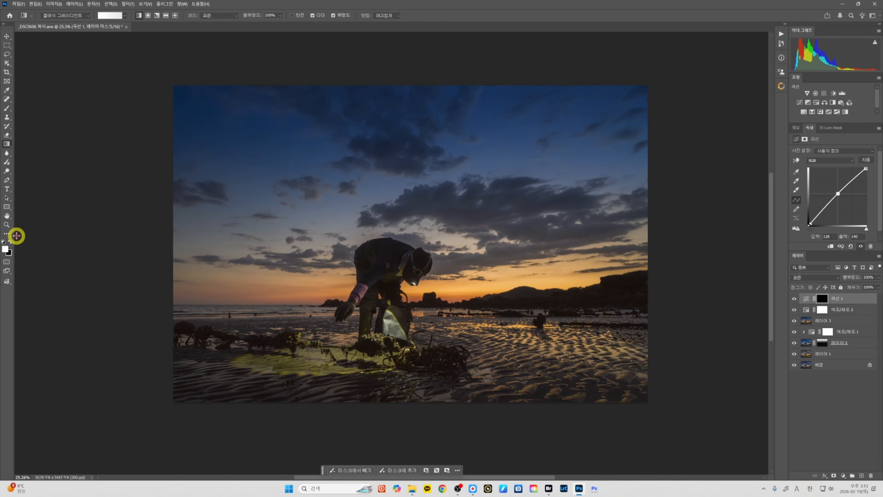
{"action": "left_click", "coordinate": [149, 16]}
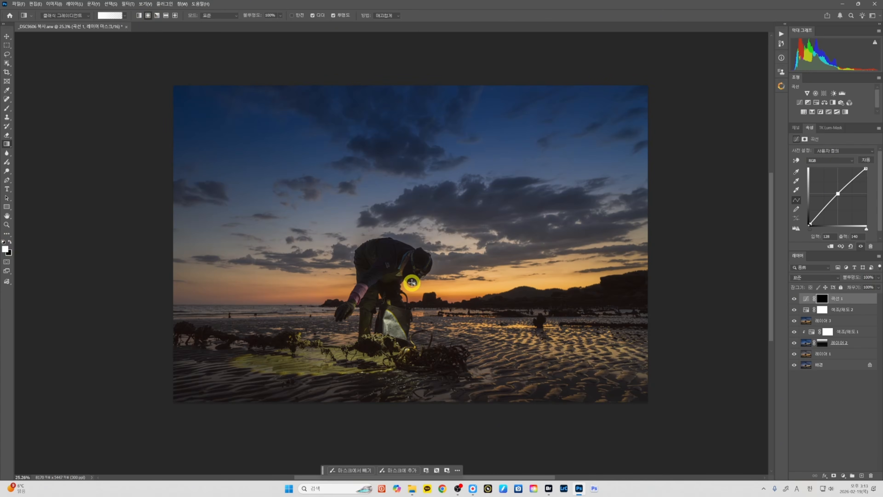
{"action": "left_click_drag", "start_coordinate": [411, 283], "coordinate": [628, 436]}
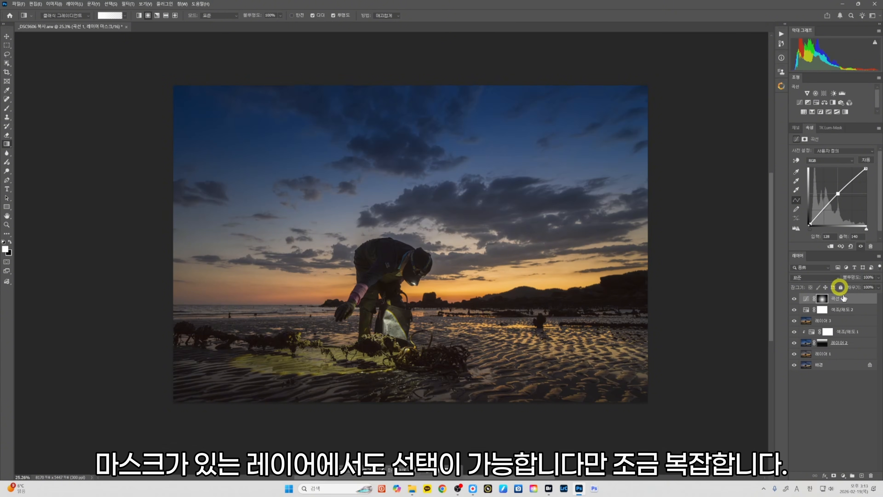
Step: Load the figure cutout layer as a selection, fill it with black on the Curves mask, deselect, and compare the Curves layer hidden and shown
{"action": "left_click", "coordinate": [828, 320]}
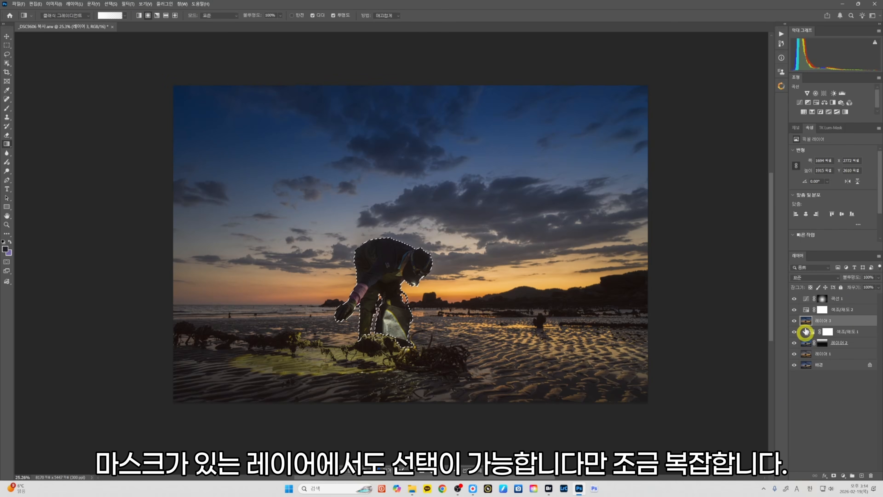
{"action": "left_click", "coordinate": [823, 298]}
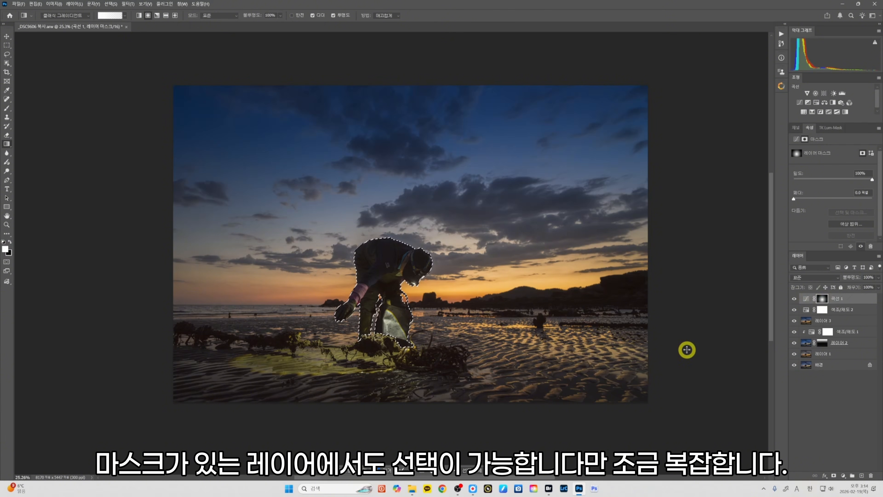
{"action": "key", "text": "ctrl+Delete"}
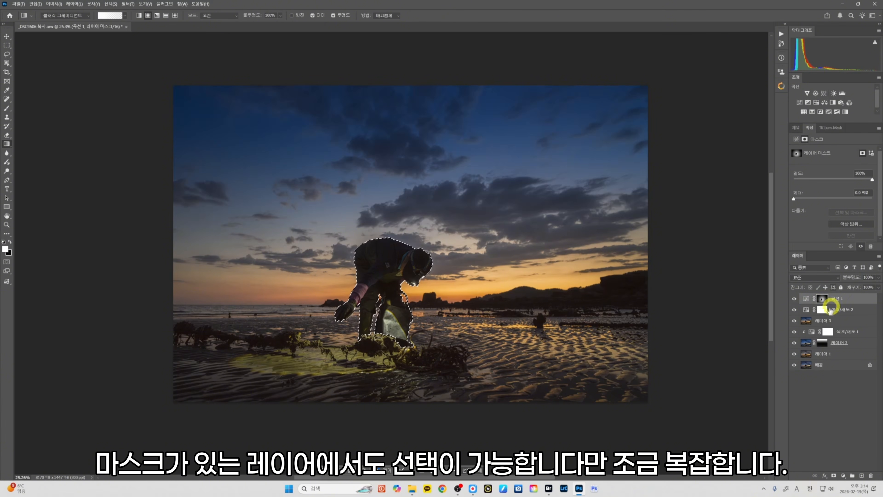
{"action": "key", "text": "ctrl+d"}
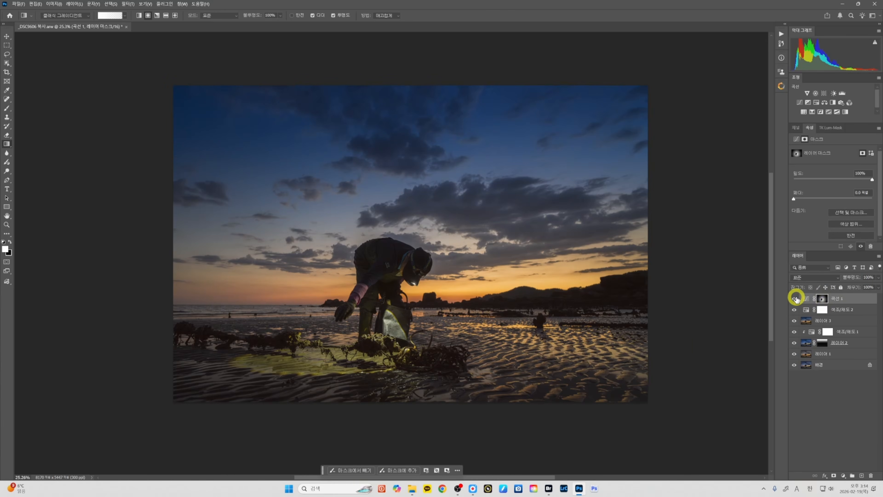
{"action": "left_click", "coordinate": [795, 299]}
{"action": "left_click", "coordinate": [795, 299]}
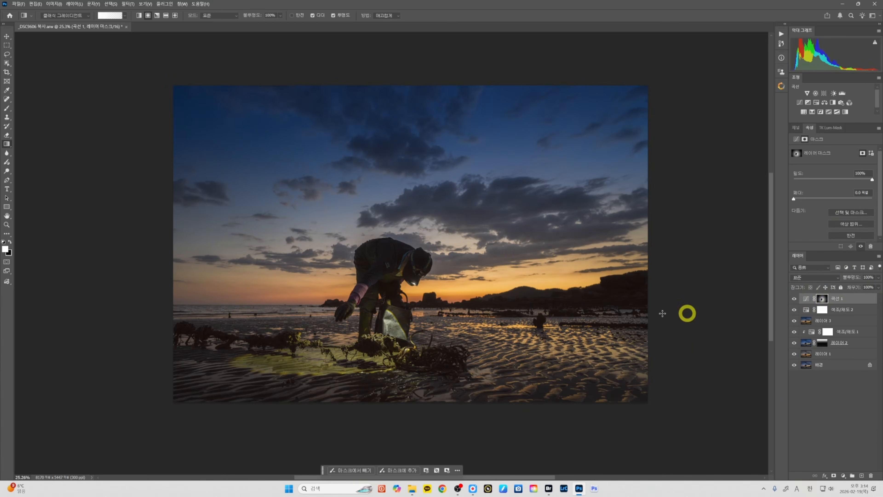
Step: Add a second Curves adjustment above the first, darkening the midtones from input 125 to output 120
{"action": "key", "text": "shift+m"}
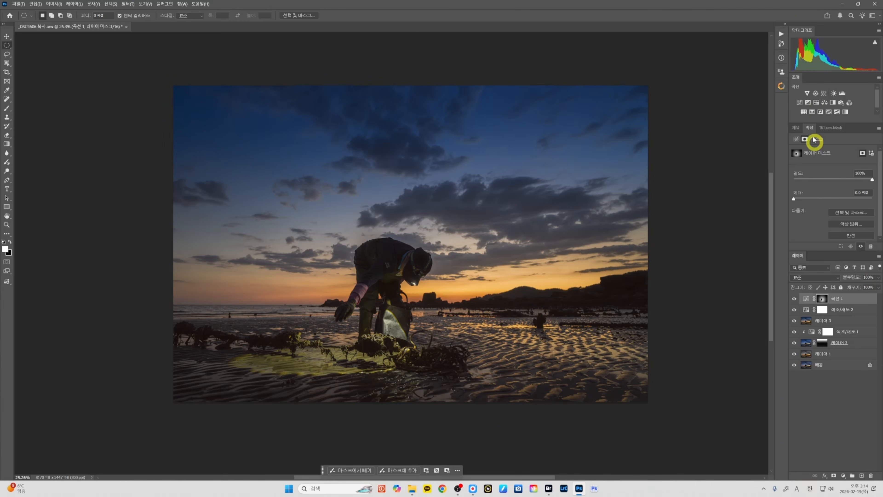
{"action": "left_click", "coordinate": [801, 103]}
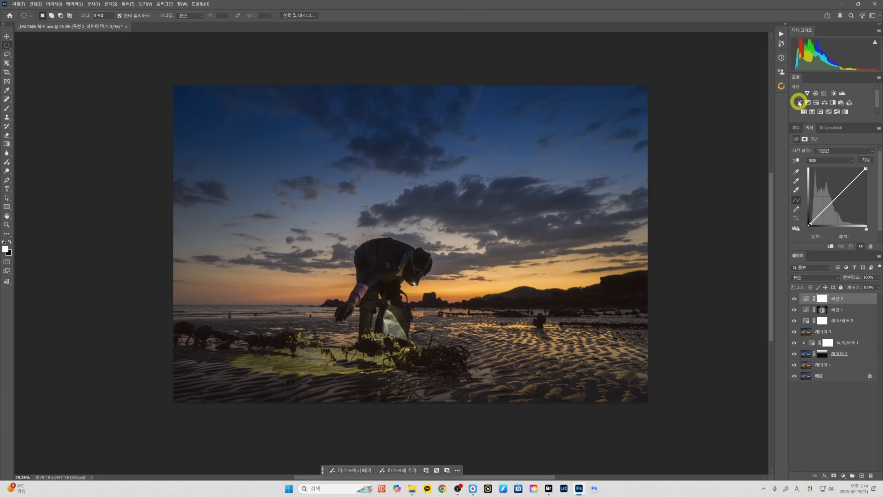
{"action": "left_click_drag", "start_coordinate": [838, 195], "coordinate": [838, 199]}
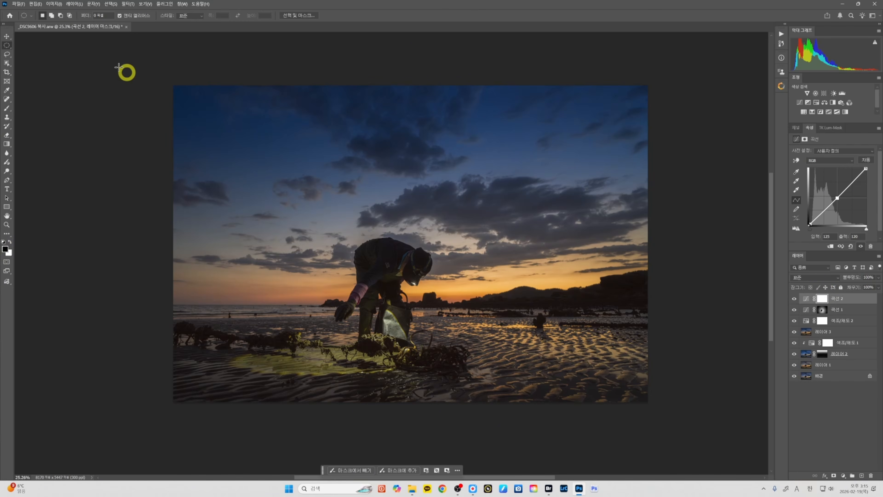
Step: Draw a black radial gradient from the figure outwards on the second Curves mask, and lower that curve's midpoint output to 104
{"action": "left_click", "coordinate": [7, 144]}
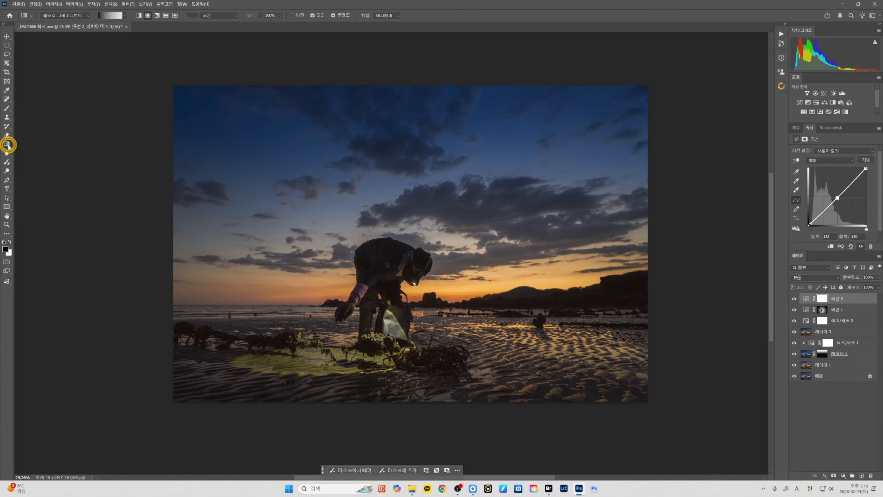
{"action": "left_click", "coordinate": [150, 18]}
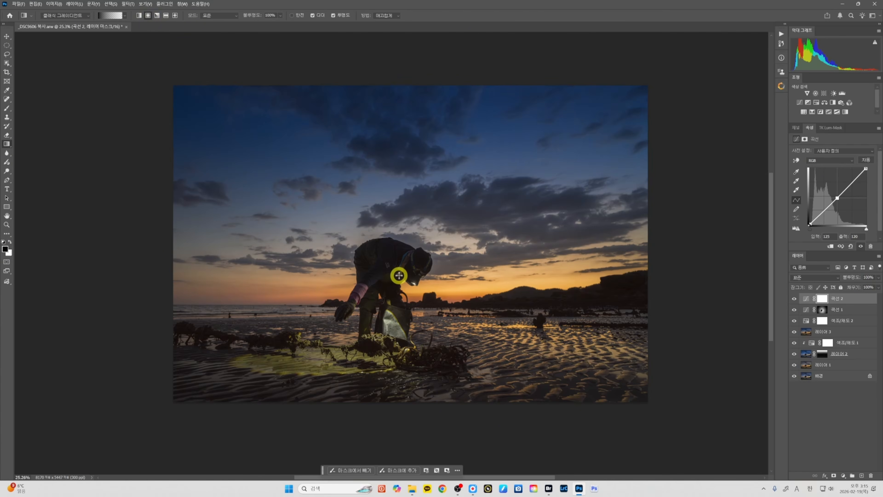
{"action": "left_click_drag", "start_coordinate": [409, 270], "coordinate": [663, 361]}
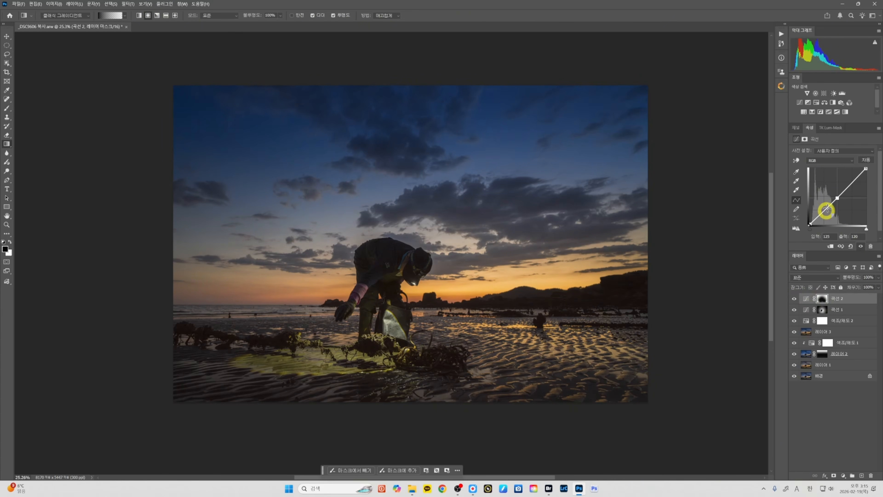
{"action": "left_click_drag", "start_coordinate": [837, 198], "coordinate": [837, 201]}
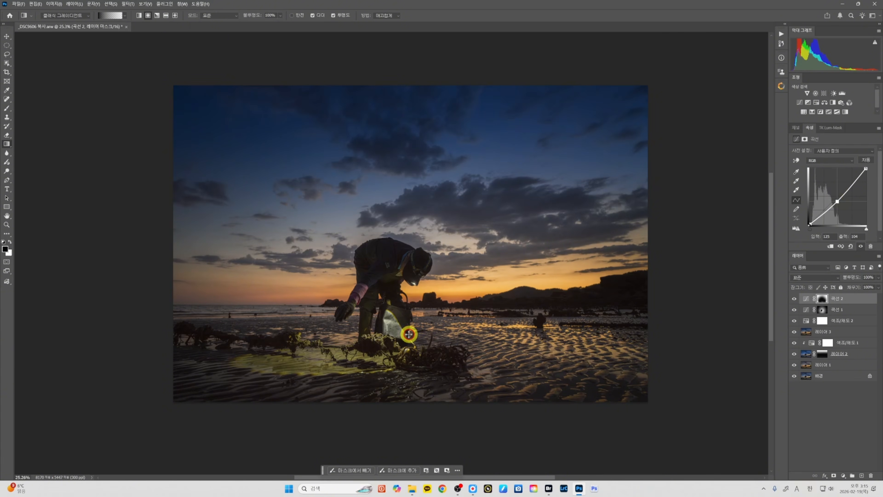
Step: Compare the photo with the second Curves adjustment hidden and shown
{"action": "left_click", "coordinate": [795, 299]}
{"action": "left_click", "coordinate": [794, 299]}
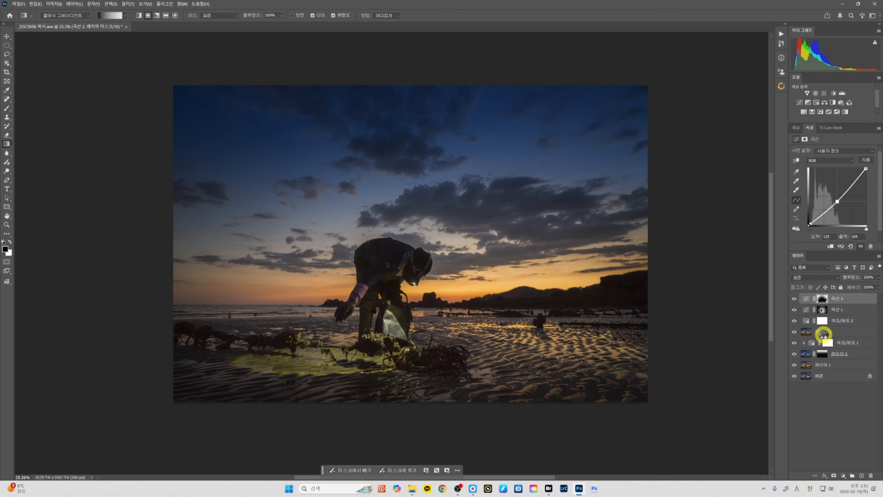
Step: Stamp all visible layers into a new top layer and add a Color and Vibrance adjustment above it
{"action": "key", "text": "ctrl+alt+shift+e"}
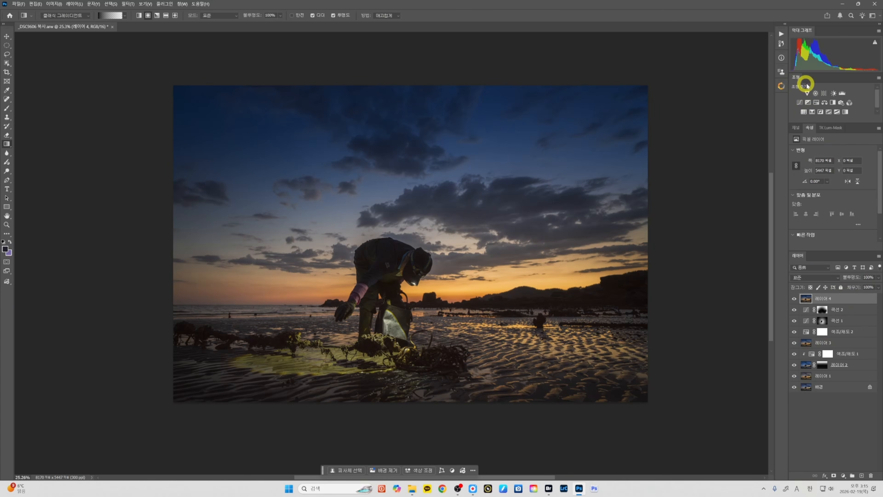
{"action": "left_click", "coordinate": [807, 93]}
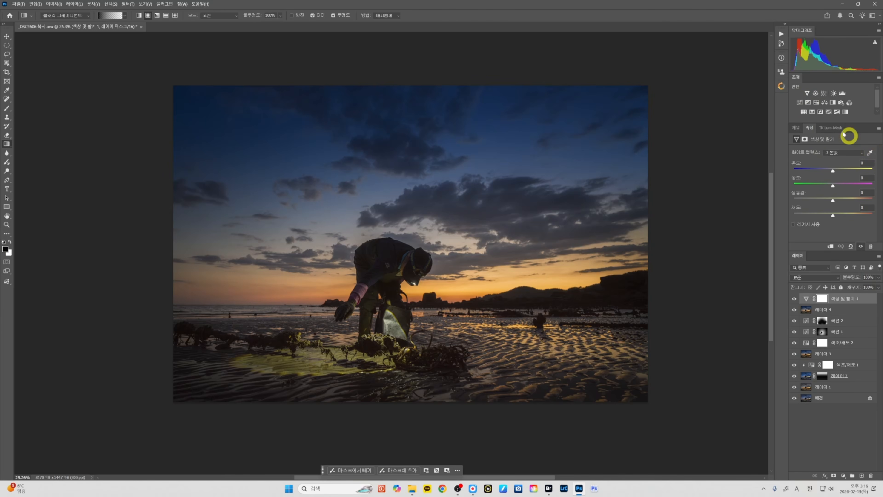
Step: Add a Curves adjustment on top and try its gray-point eyedropper on the clouds and horizon, undoing the sampling
{"action": "left_click", "coordinate": [800, 103]}
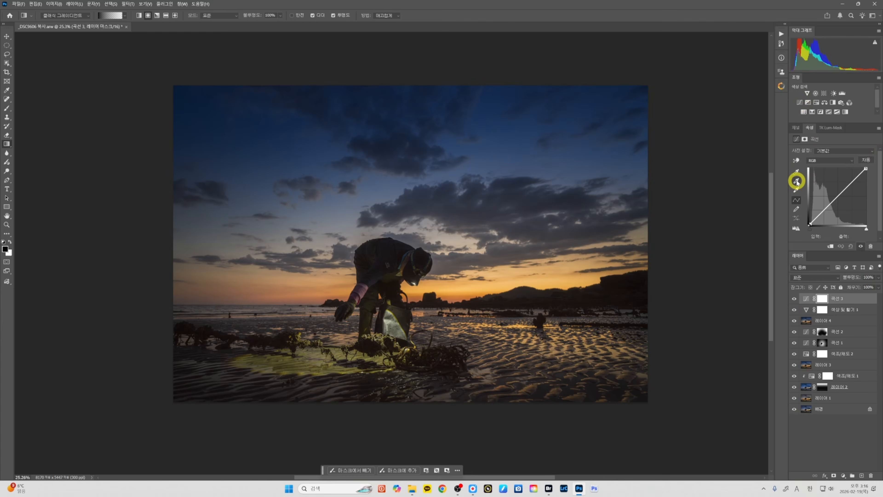
{"action": "left_click", "coordinate": [795, 191]}
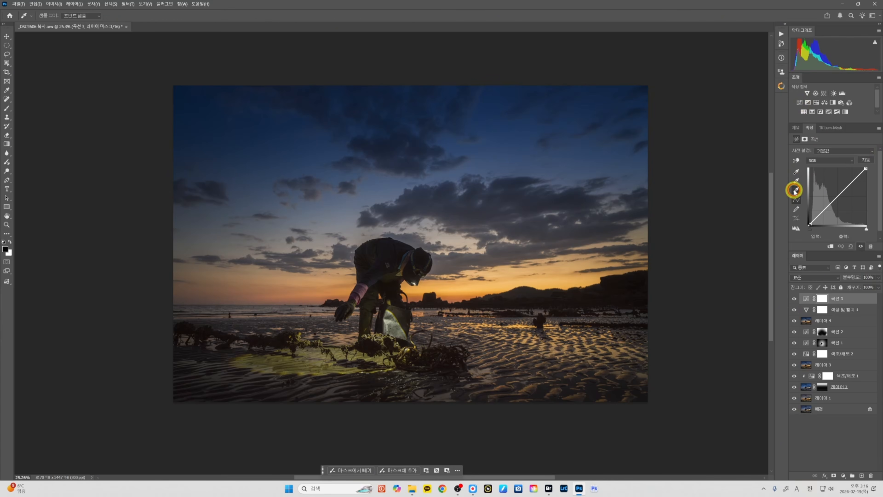
{"action": "left_click", "coordinate": [797, 179]}
{"action": "left_click", "coordinate": [501, 222]}
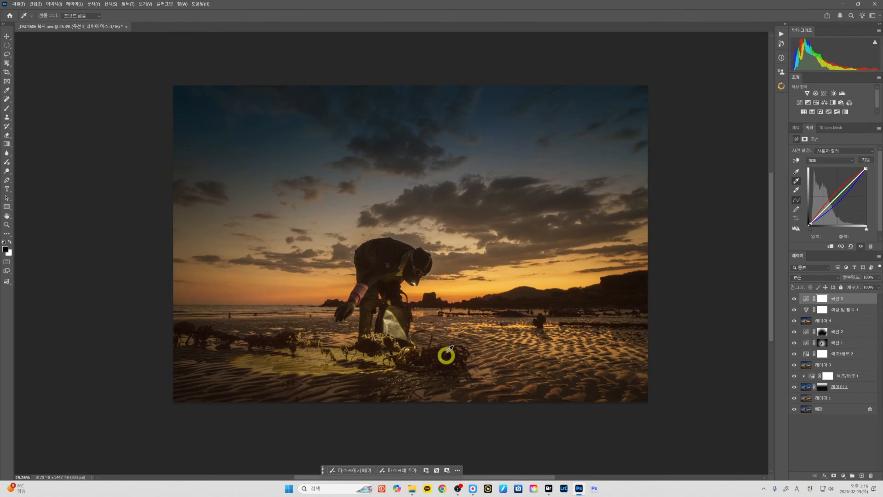
{"action": "left_click", "coordinate": [468, 292]}
{"action": "key", "text": "ctrl+z"}
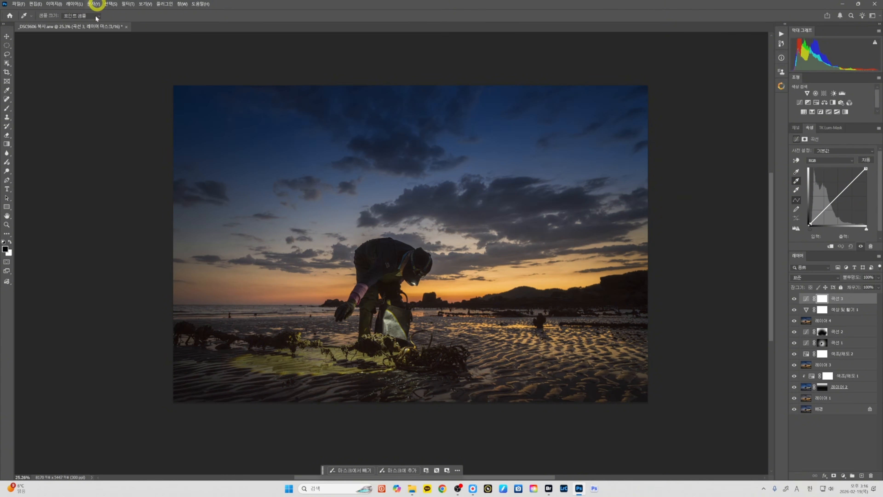
Step: Try the Curves gray-point eyedropper on the upper sky with an 11 x 11 average sample size, and undo it
{"action": "left_click", "coordinate": [796, 181]}
{"action": "left_click", "coordinate": [535, 160]}
{"action": "left_click", "coordinate": [99, 17]}
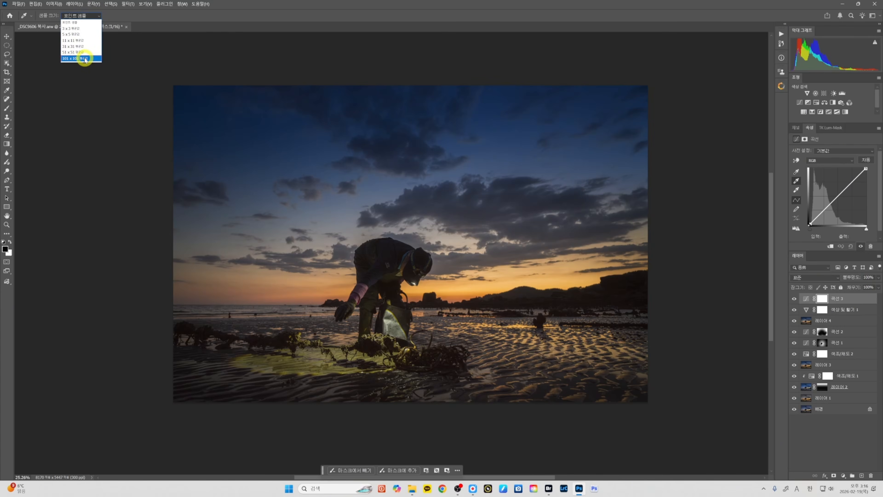
{"action": "left_click", "coordinate": [80, 41]}
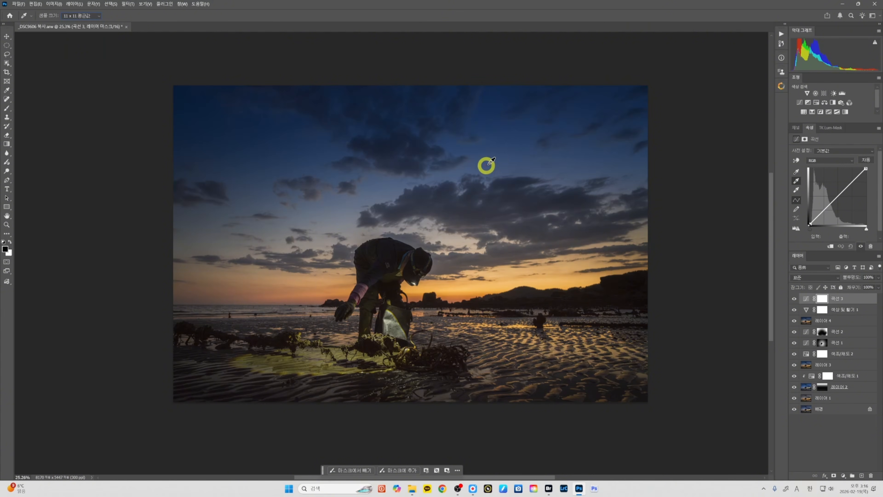
{"action": "left_click", "coordinate": [508, 148]}
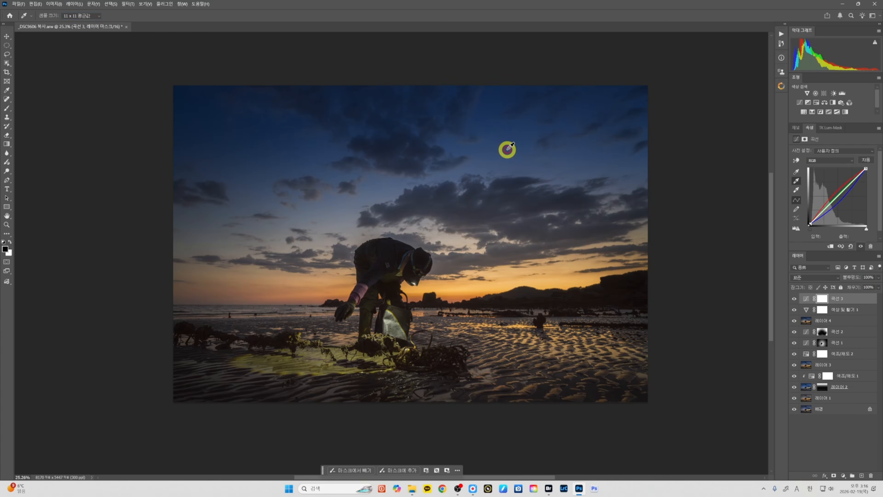
{"action": "key", "text": "ctrl+z"}
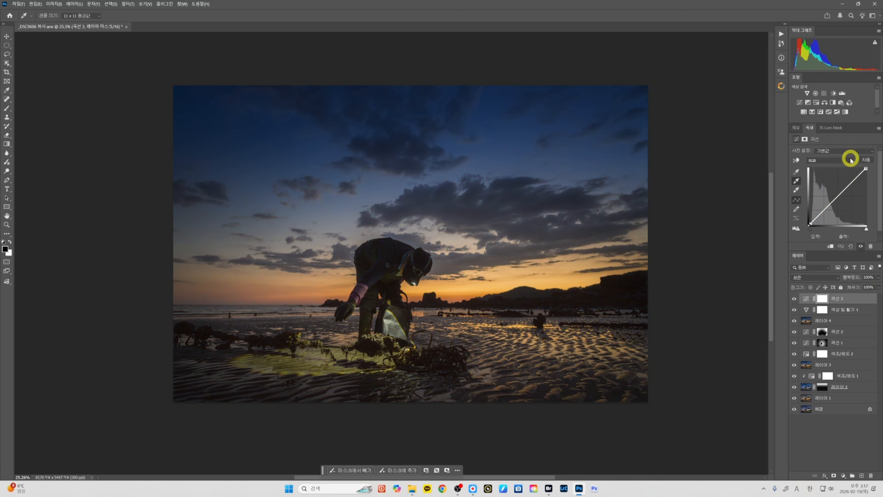
Step: Discard the extra Curves adjustment and try the Color and Vibrance white-balance eyedropper on the clouds right of the figure
{"action": "left_click", "coordinate": [800, 98]}
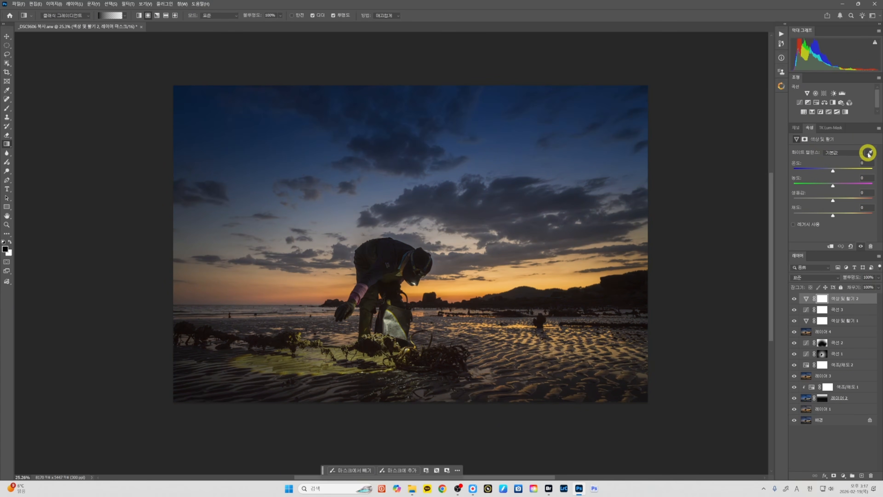
{"action": "left_click", "coordinate": [855, 153]}
{"action": "left_click", "coordinate": [868, 155]}
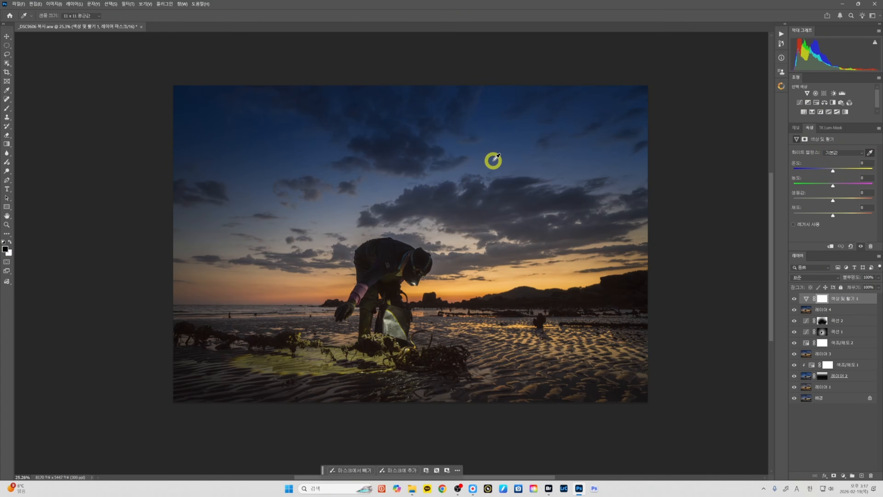
{"action": "left_click", "coordinate": [551, 205]}
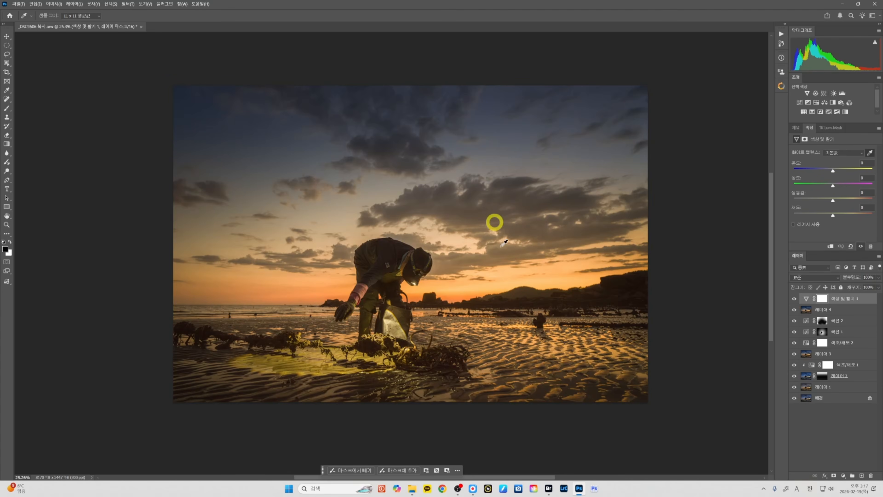
{"action": "key", "text": "ctrl+z"}
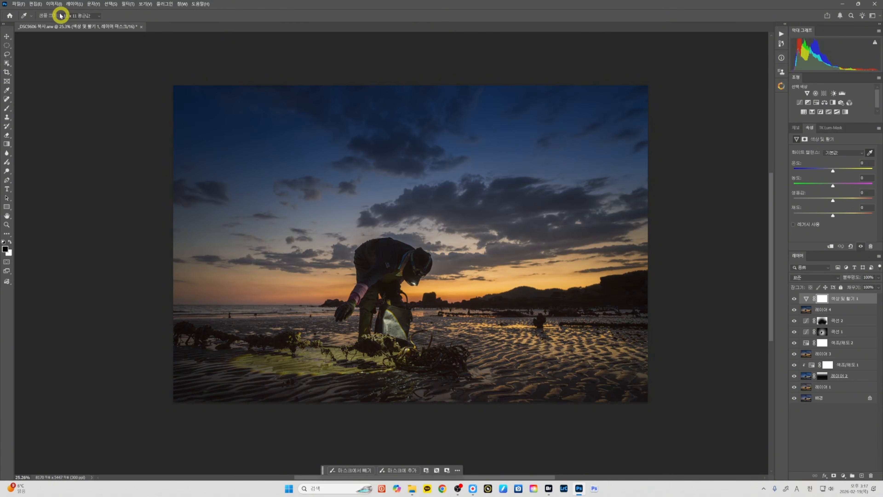
Step: Switch the eyedropper to Point Sample and try sampling the white balance from the photo's upper-left sky
{"action": "left_click", "coordinate": [87, 16]}
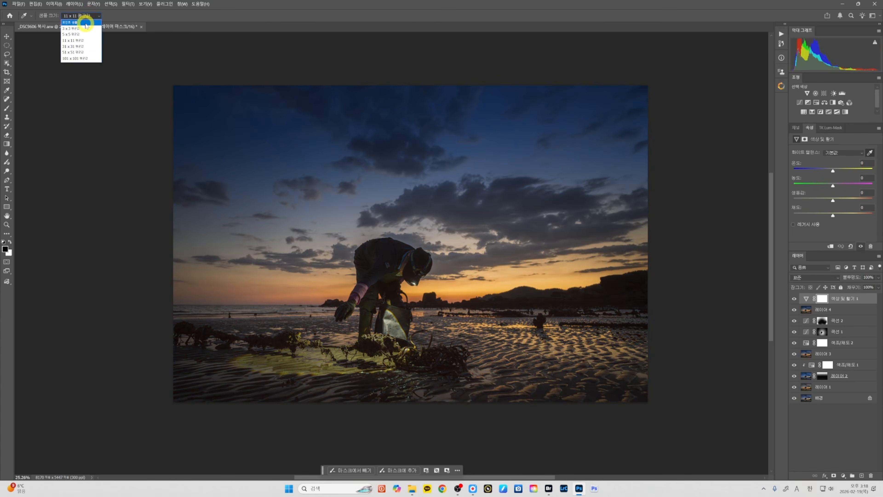
{"action": "left_click", "coordinate": [87, 11]}
{"action": "left_click", "coordinate": [232, 114]}
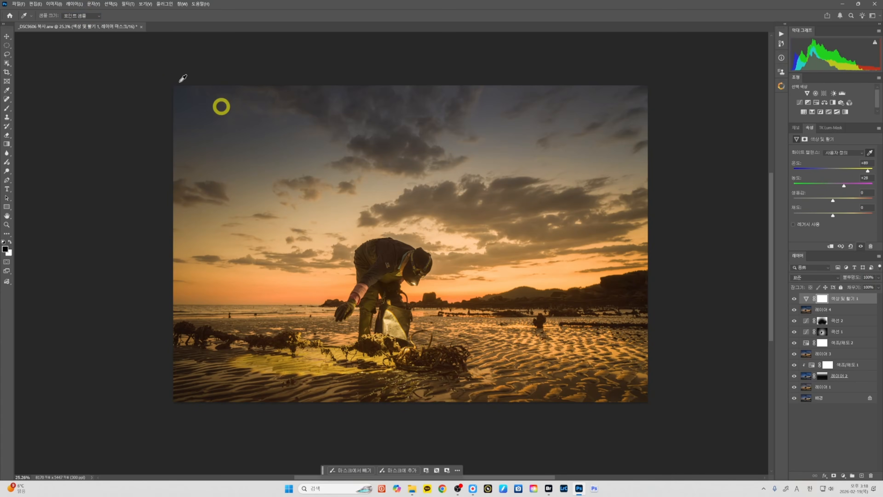
Step: Set the sample size to 5 x 5 average and sample the sky left of the figure for temperature +10 and tint +4
{"action": "left_click", "coordinate": [83, 16]}
{"action": "left_click", "coordinate": [80, 34]}
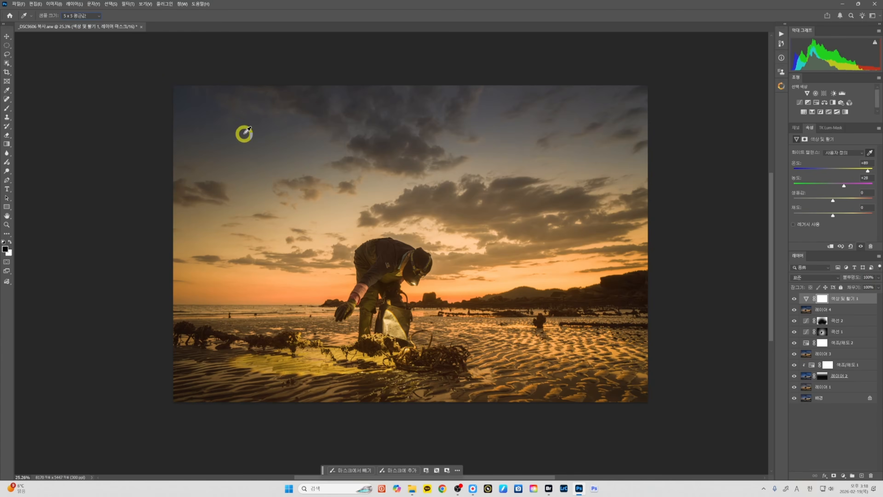
{"action": "left_click", "coordinate": [303, 227]}
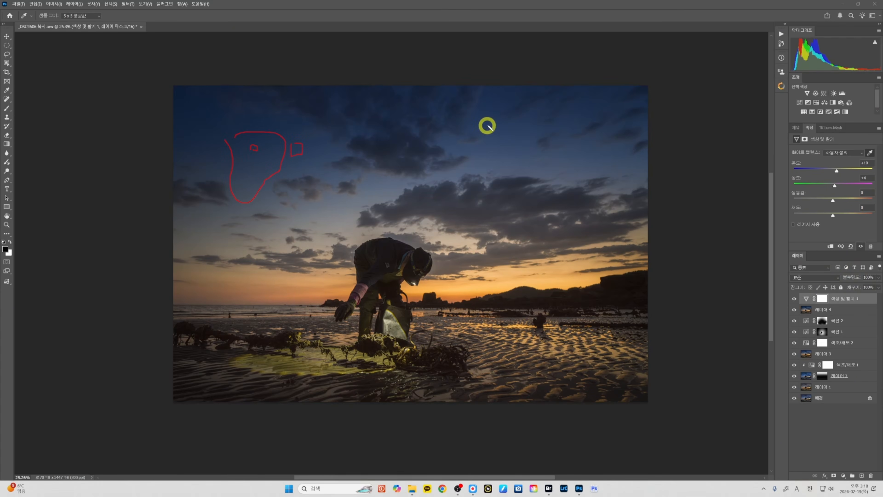
{"action": "mouse_move", "coordinate": [488, 121]}
{"action": "left_mouse_down"}
{"action": "mouse_move", "coordinate": [487, 163]}
{"action": "mouse_move", "coordinate": [495, 164]}
{"action": "mouse_move", "coordinate": [488, 118]}
{"action": "left_mouse_up"}
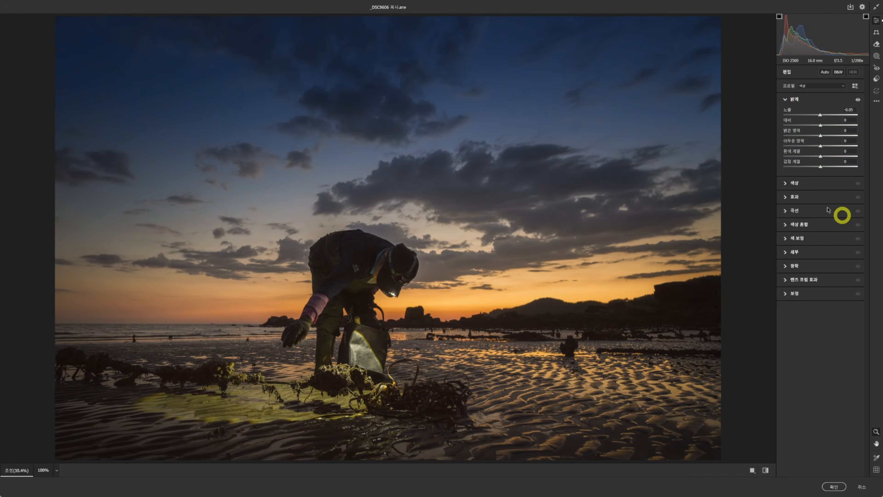
Step: In the Camera Raw Filter, undo an upper-sky white-balance sample, sample an area of the lower-left sky for temperature -12, tint -9, and apply it
{"action": "left_click", "coordinate": [824, 182]}
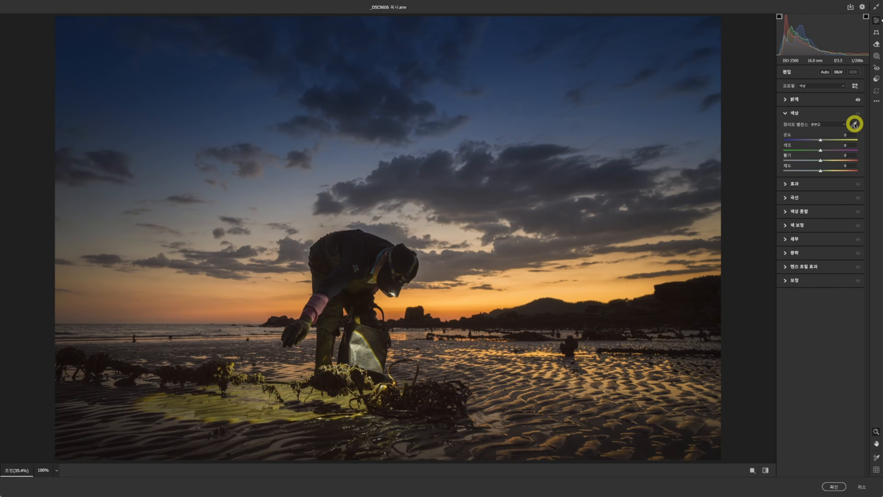
{"action": "left_click", "coordinate": [855, 125]}
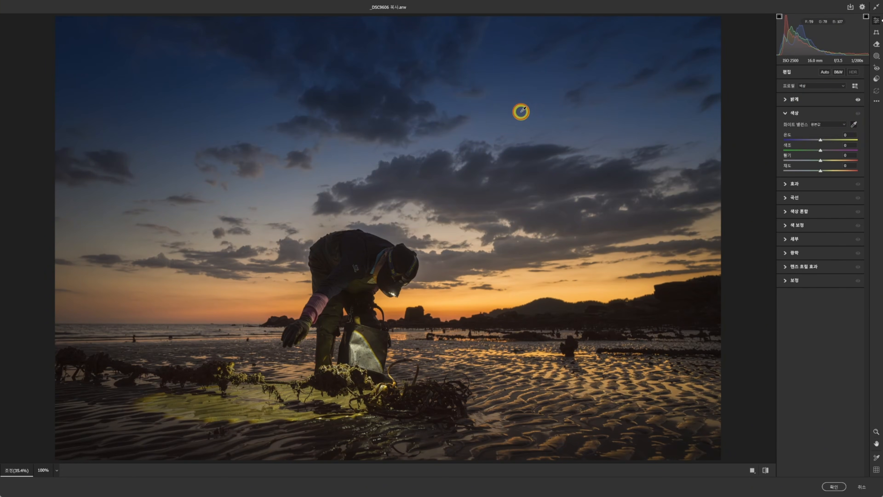
{"action": "left_click_drag", "start_coordinate": [521, 112], "coordinate": [367, 44]}
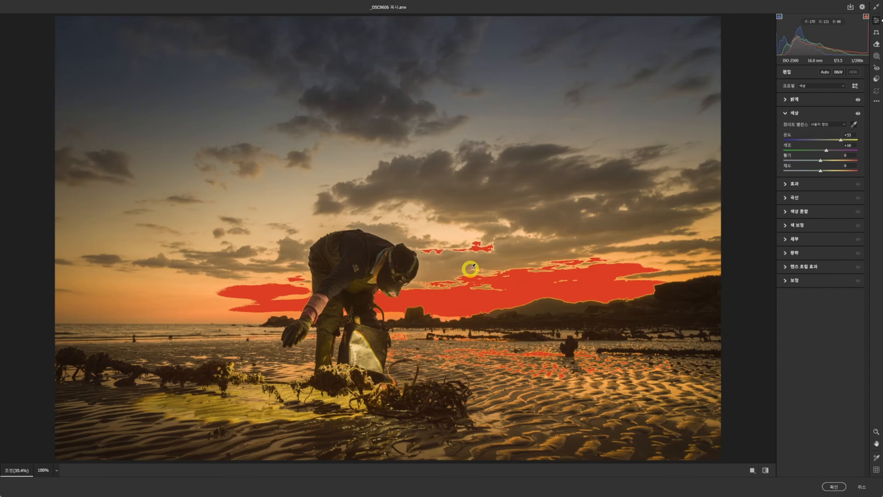
{"action": "key", "text": "ctrl+z"}
{"action": "left_click_drag", "start_coordinate": [132, 213], "coordinate": [256, 266]}
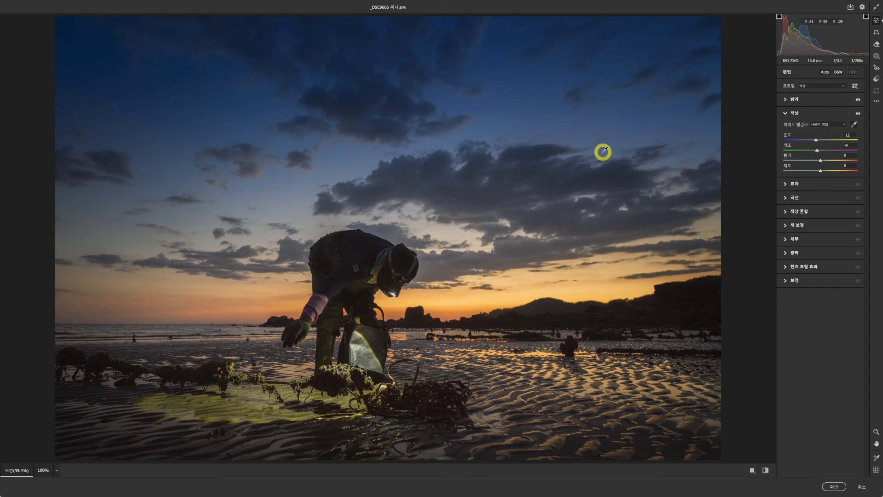
{"action": "key", "text": "Return"}
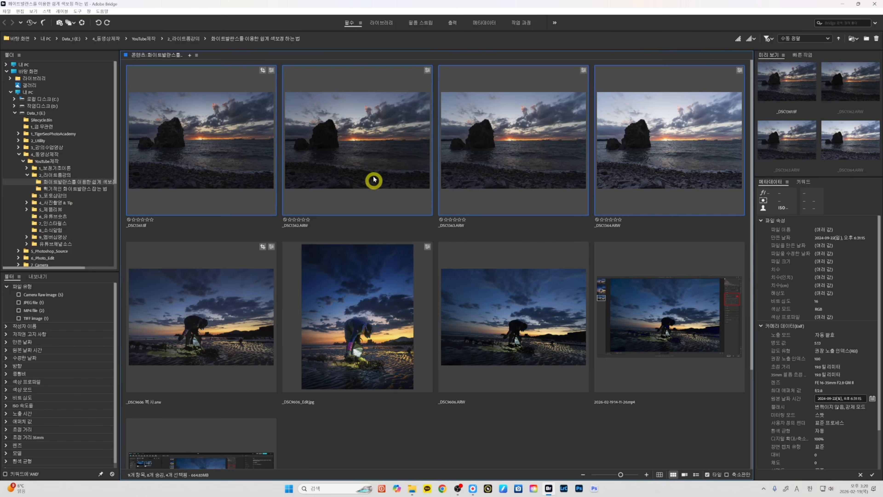
Step: In Bridge, review the bracketed exposures _DSC1362 to _DSC1364.ARW and open _DSC1361.tif in Camera Raw
{"action": "left_click", "coordinate": [666, 154], "text": "shift"}
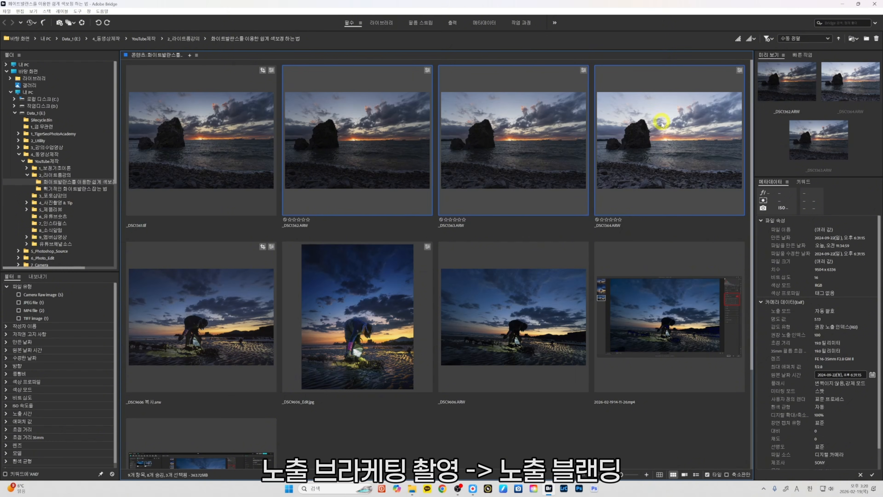
{"action": "left_click", "coordinate": [485, 135]}
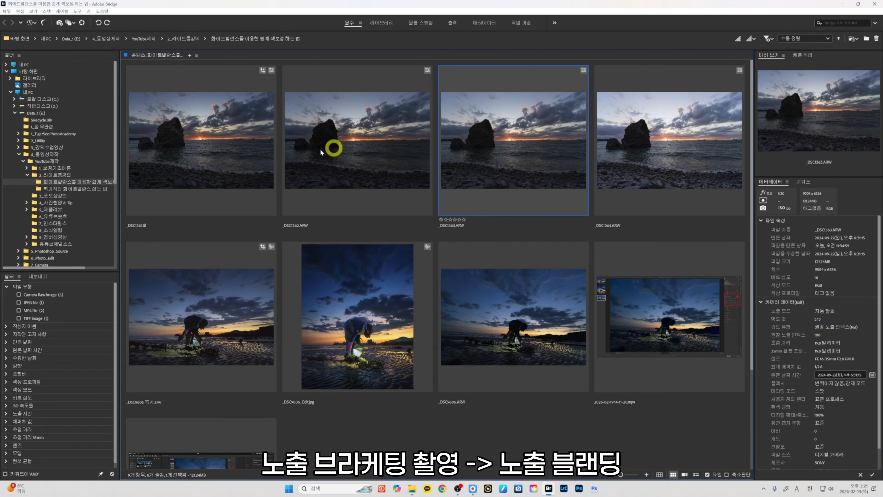
{"action": "double_click", "coordinate": [191, 144]}
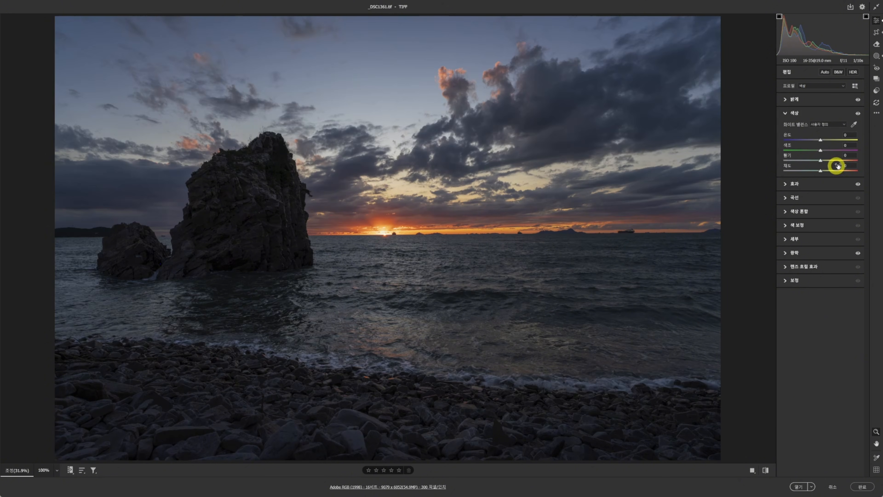
Step: Sample the white balance from an area of the upper sky, and set Highlights to -43 and Whites to -63
{"action": "left_click", "coordinate": [854, 124]}
{"action": "left_click_drag", "start_coordinate": [409, 28], "coordinate": [447, 43]}
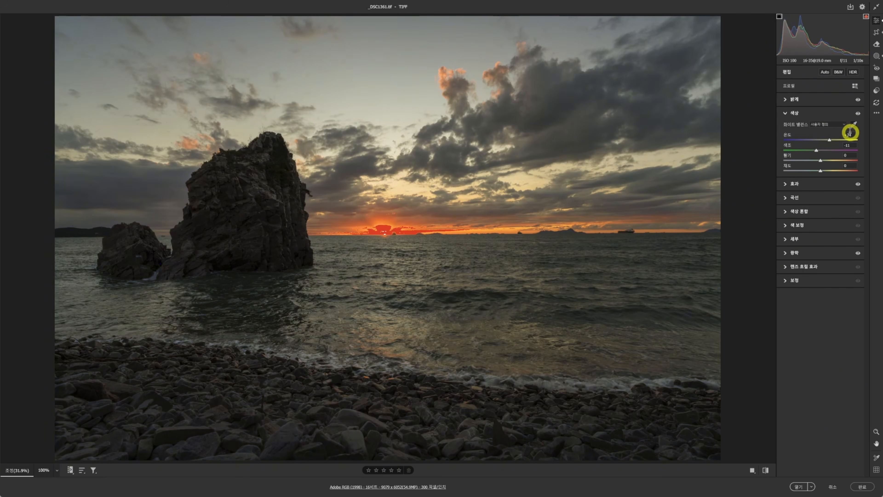
{"action": "left_click", "coordinate": [817, 100]}
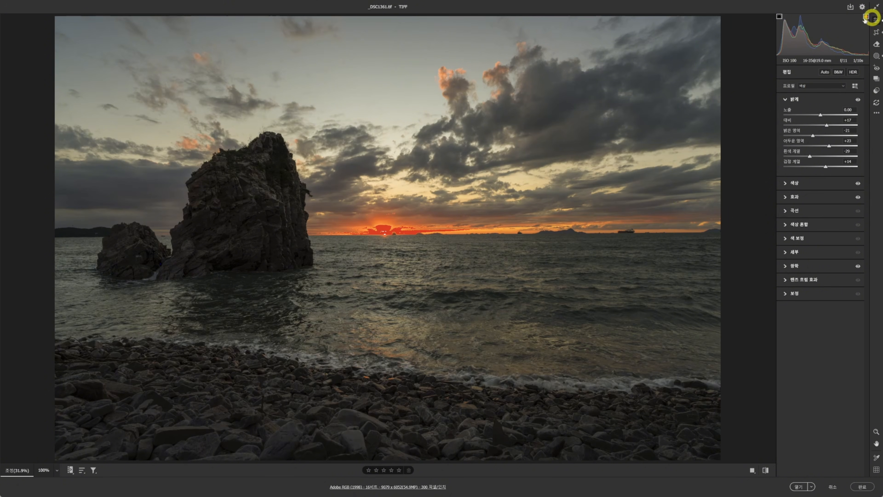
{"action": "left_click", "coordinate": [866, 32]}
Step: Compare the edited seascape with its default settings and open the edited version in Photoshop
{"action": "left_click", "coordinate": [765, 471]}
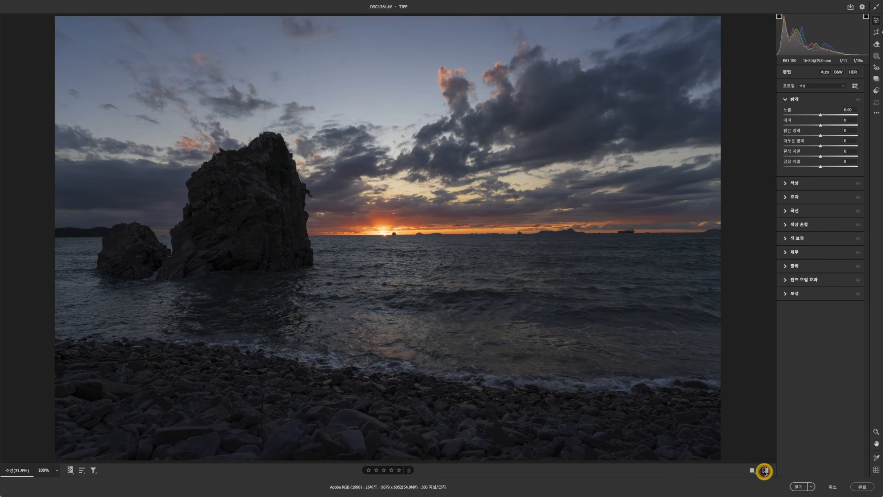
{"action": "left_click", "coordinate": [766, 471]}
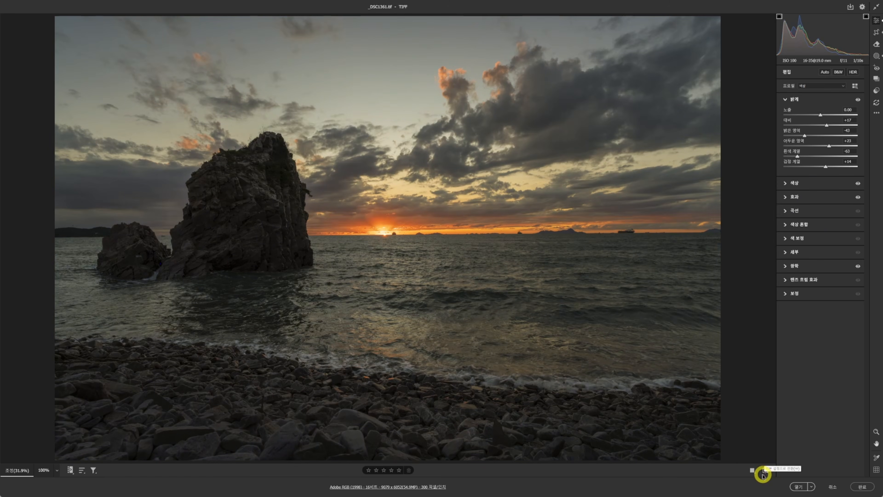
{"action": "left_click", "coordinate": [798, 486]}
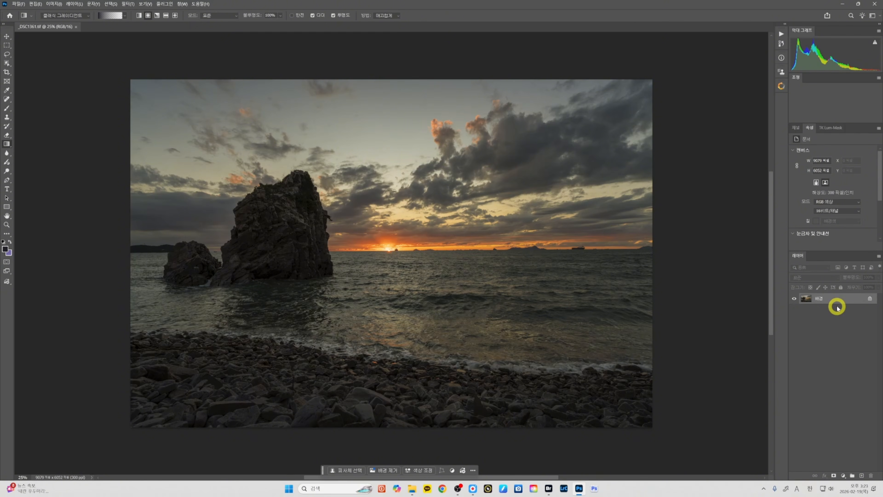
Step: Apply the Camera Raw Filter to 레이어 2, sampling white balance from the right-hand clouds, with temperature -28, tint +15 and saturation +5
{"action": "left_click", "coordinate": [128, 4]}
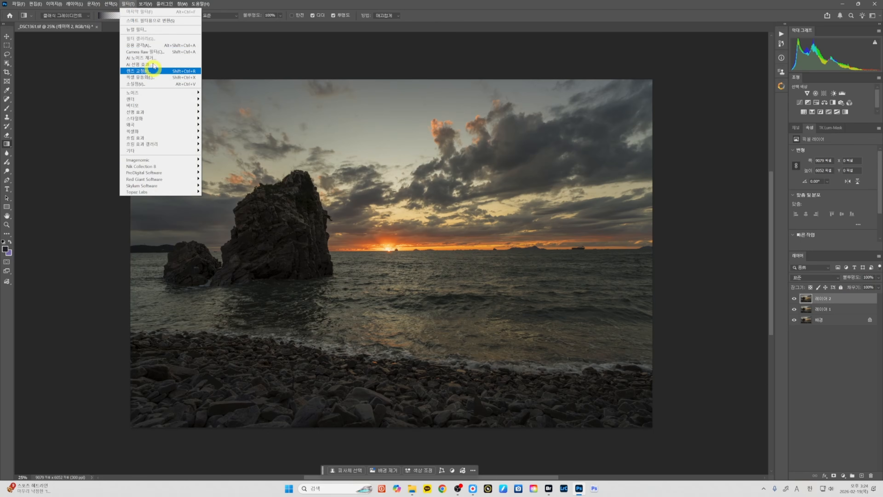
{"action": "left_click", "coordinate": [155, 52]}
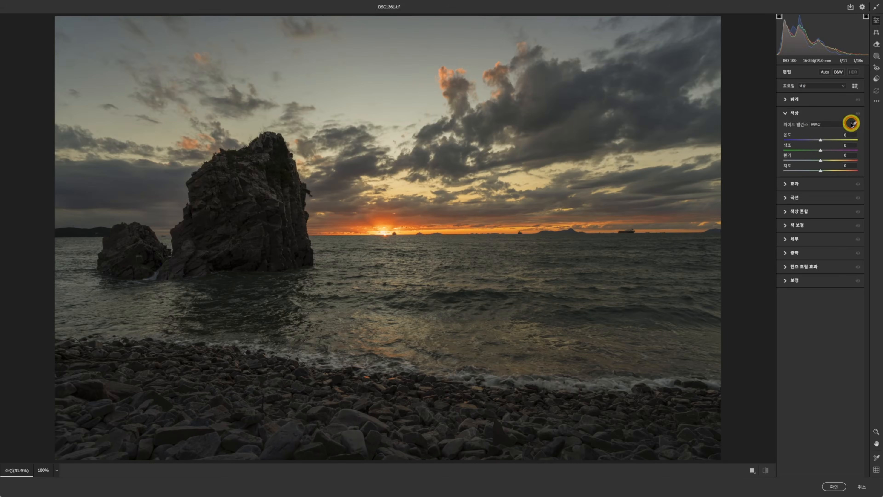
{"action": "left_click", "coordinate": [852, 124]}
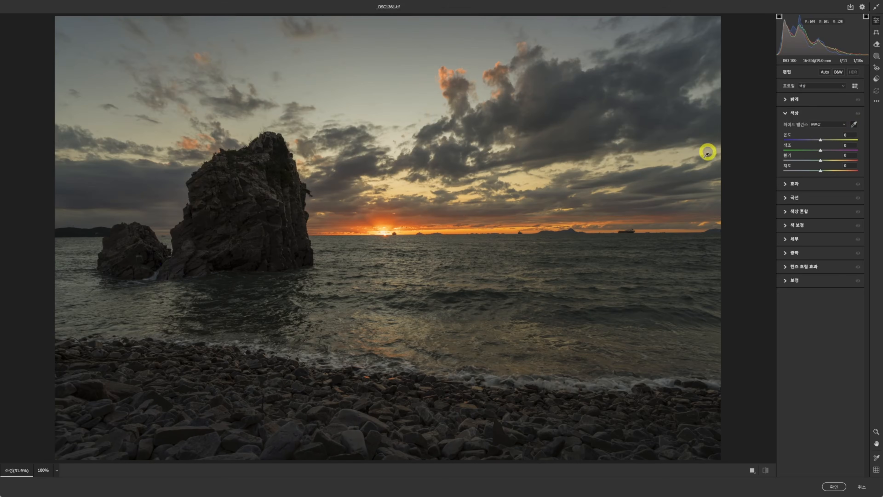
{"action": "left_click", "coordinate": [670, 161]}
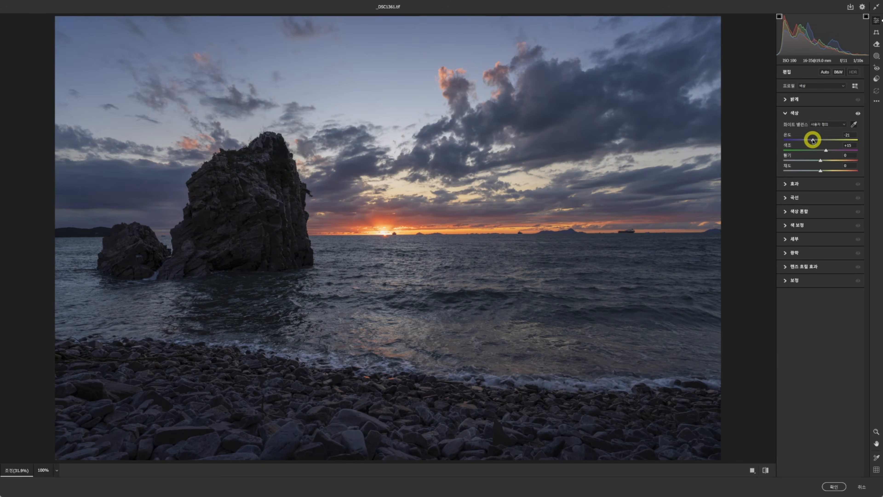
{"action": "left_click_drag", "start_coordinate": [813, 140], "coordinate": [810, 141]}
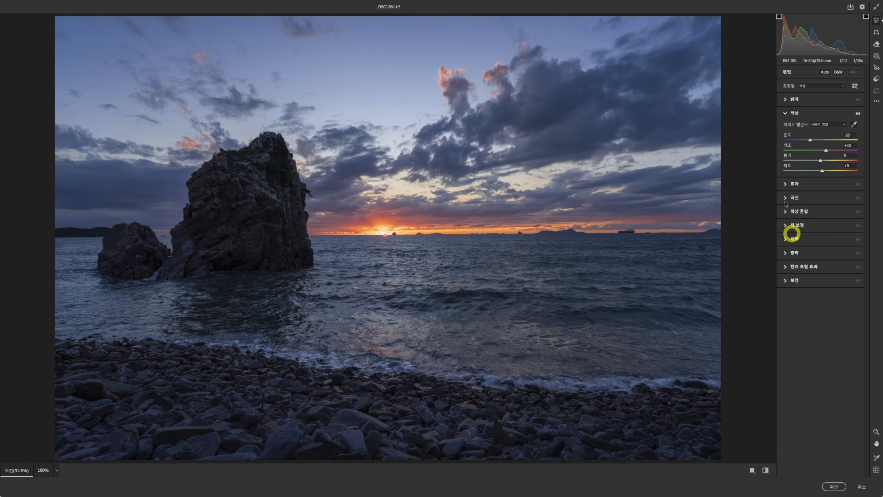
Step: Set Exposure to -0.65 and Contrast to +5, and confirm the Camera Raw adjustments
{"action": "left_click", "coordinate": [795, 100]}
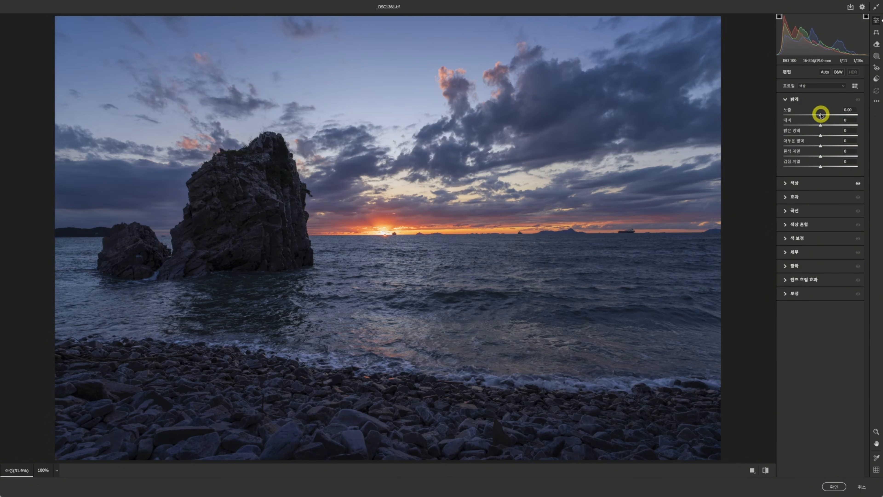
{"action": "left_click_drag", "start_coordinate": [820, 115], "coordinate": [816, 115]}
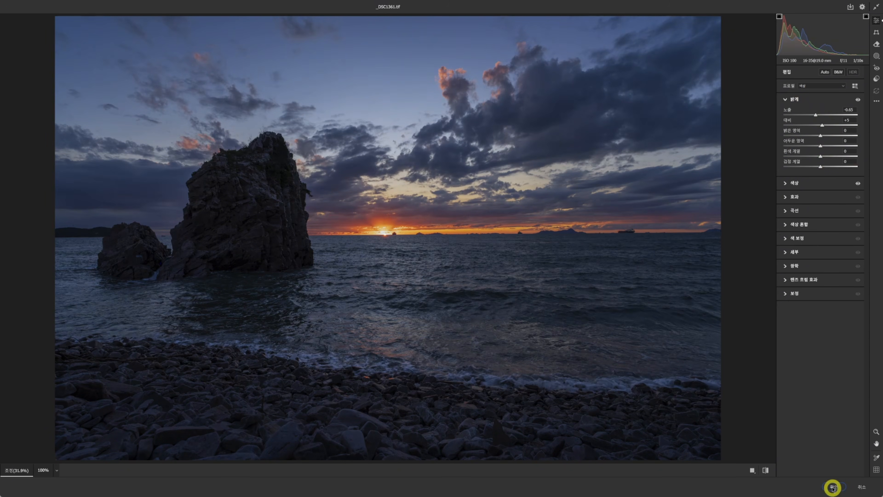
{"action": "left_click", "coordinate": [833, 487]}
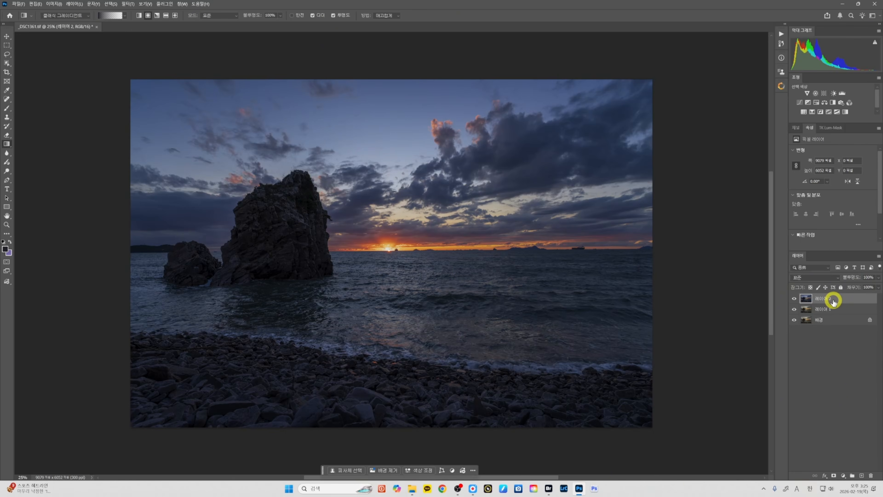
Step: Mask the sea out of 레이어 2 with a black reflected gradient, and soften the mask with white linear gradients at 53% opacity
{"action": "left_click", "coordinate": [834, 475]}
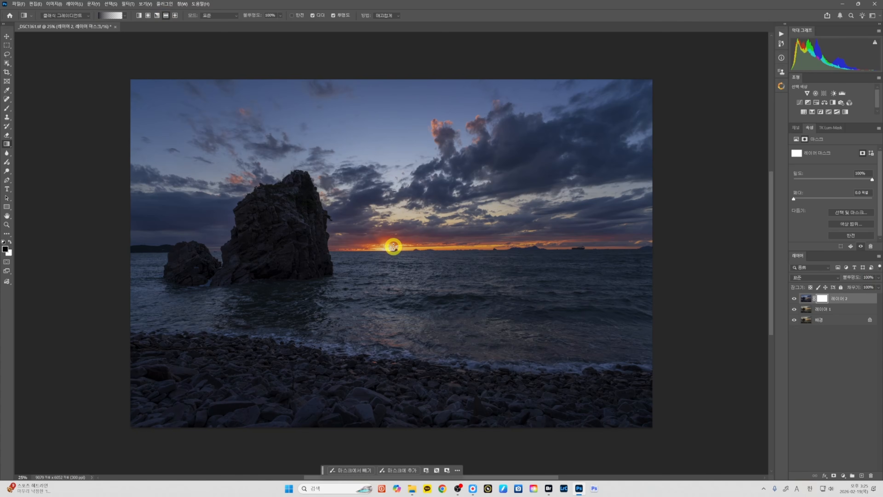
{"action": "left_click_drag", "start_coordinate": [394, 247], "coordinate": [396, 376]}
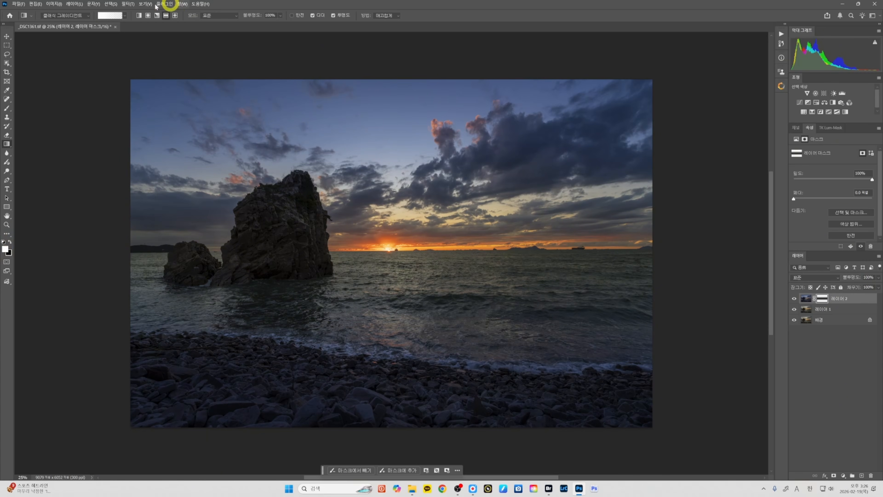
{"action": "left_click", "coordinate": [280, 16]}
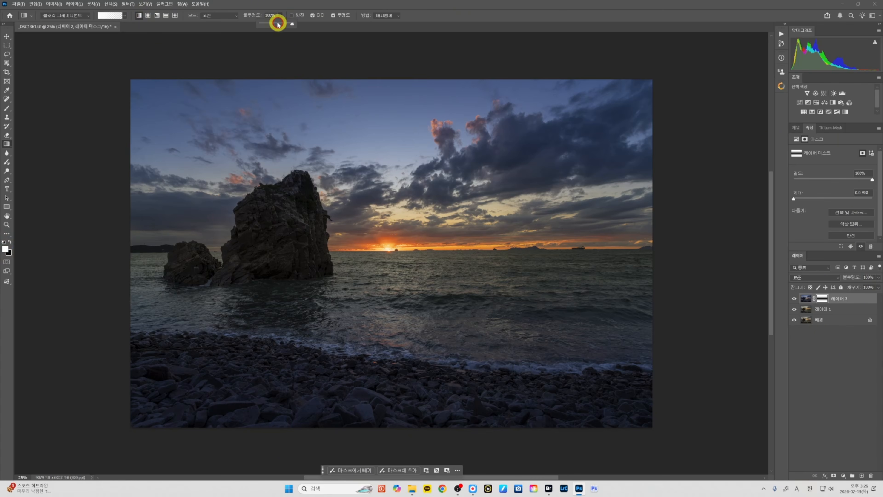
{"action": "left_click_drag", "start_coordinate": [680, 239], "coordinate": [402, 254]}
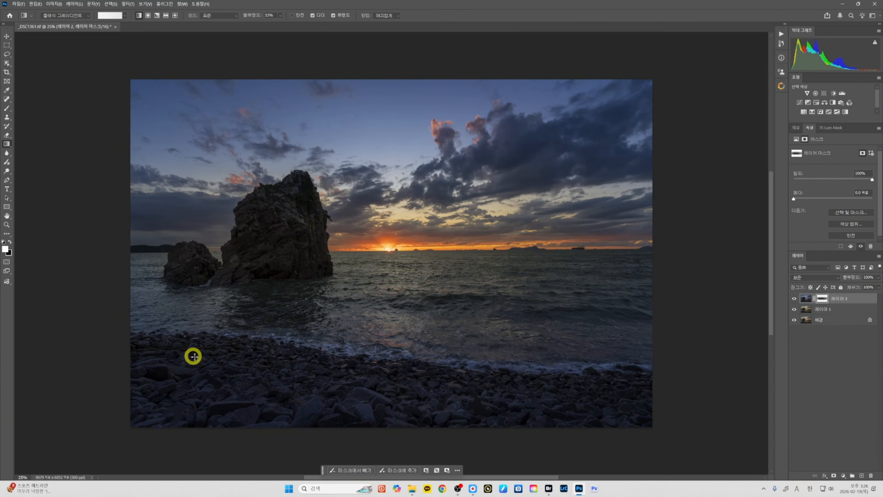
{"action": "left_click_drag", "start_coordinate": [450, 394], "coordinate": [438, 295]}
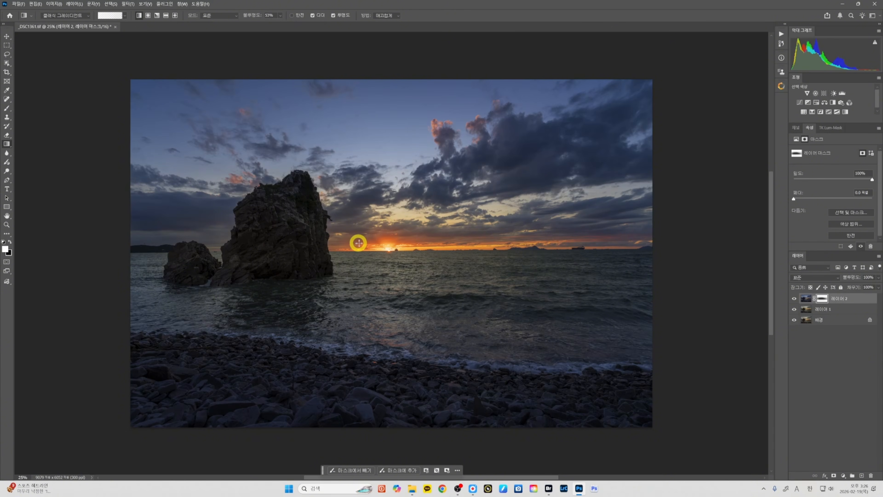
{"action": "left_click", "coordinate": [794, 299]}
{"action": "left_click", "coordinate": [795, 298]}
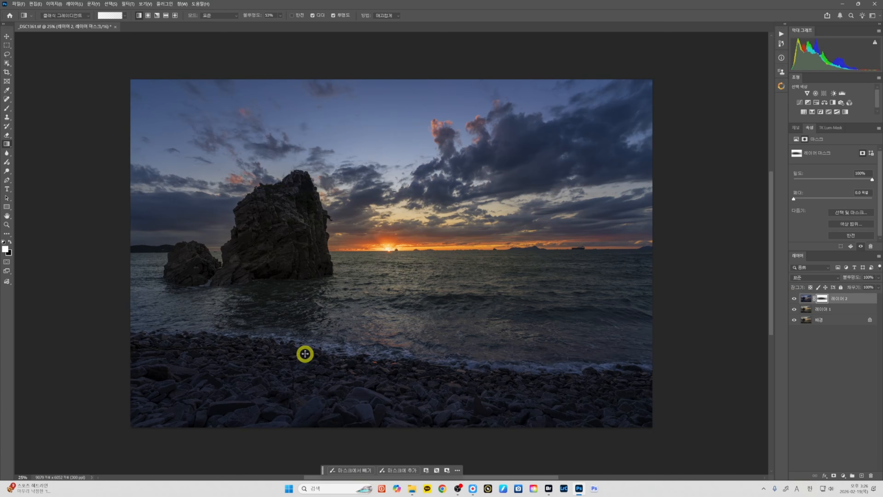
Step: Fade the 레이어 2 mask over the pebble beach with a black linear gradient at 33% opacity, and compare with the layer hidden
{"action": "left_click", "coordinate": [9, 243]}
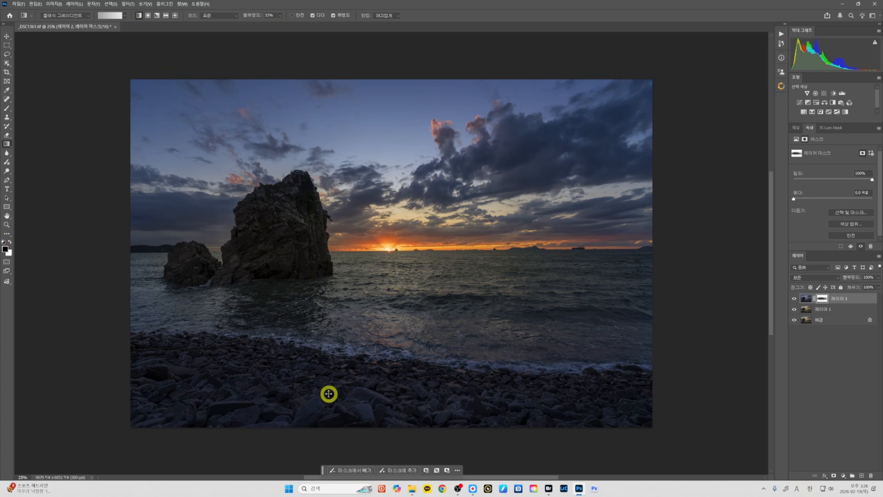
{"action": "left_click_drag", "start_coordinate": [328, 381], "coordinate": [346, 277]}
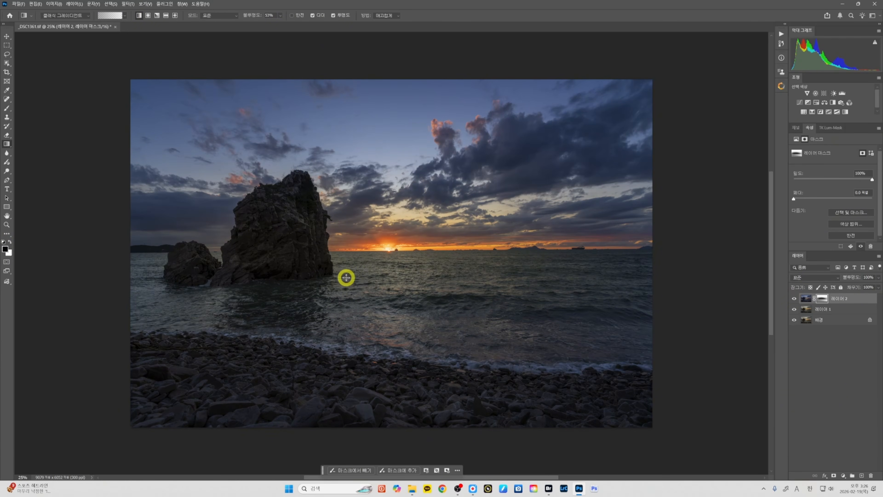
{"action": "key", "text": "ctrl+z"}
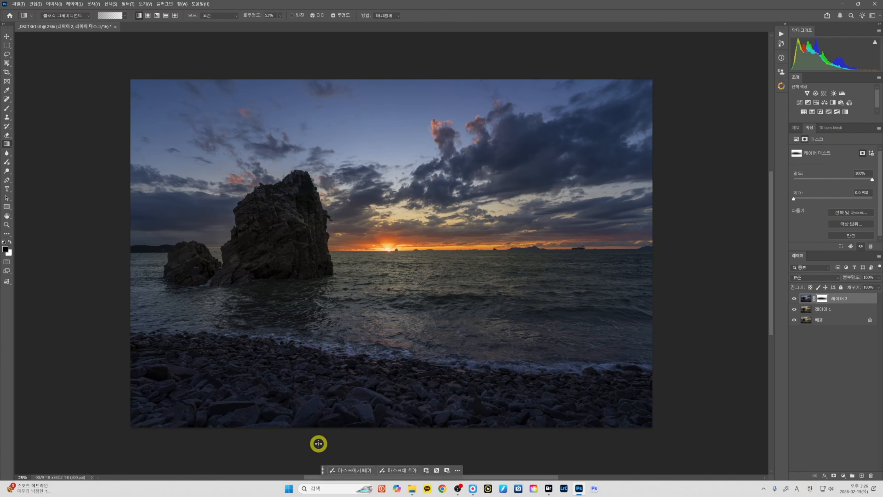
{"action": "left_click_drag", "start_coordinate": [318, 425], "coordinate": [332, 326]}
{"action": "left_click", "coordinate": [280, 24]}
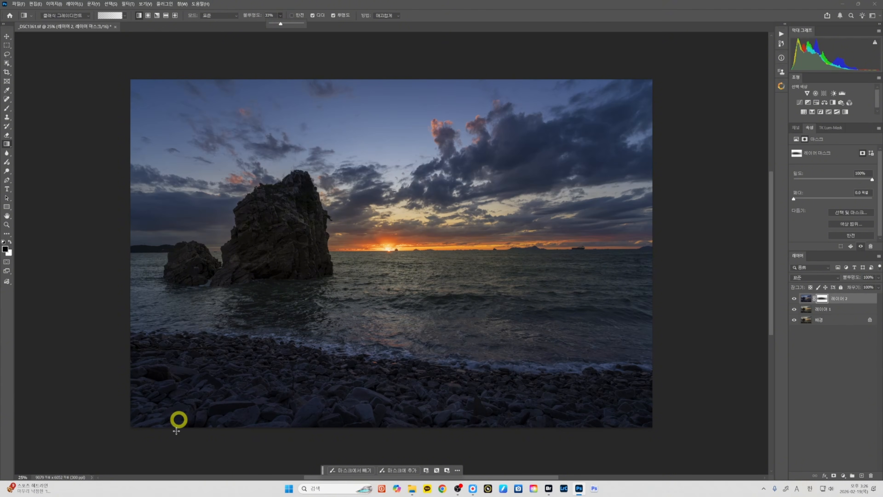
{"action": "left_click_drag", "start_coordinate": [172, 470], "coordinate": [214, 259]}
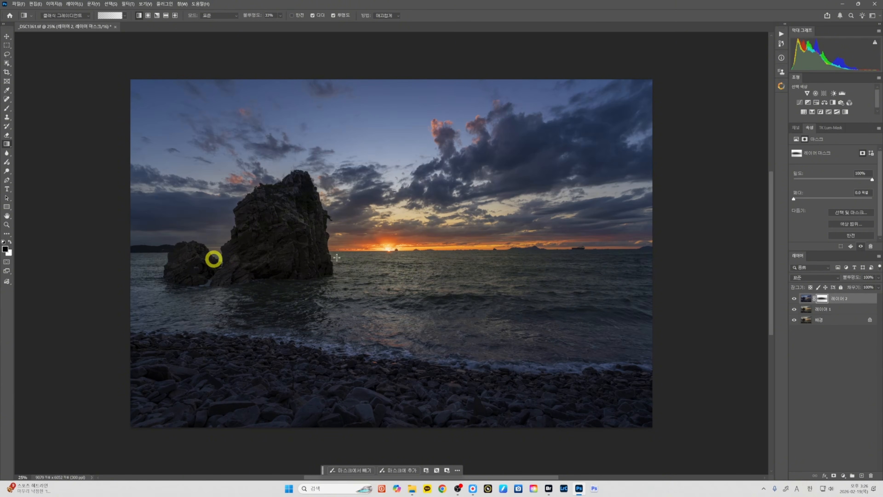
{"action": "left_click", "coordinate": [794, 299]}
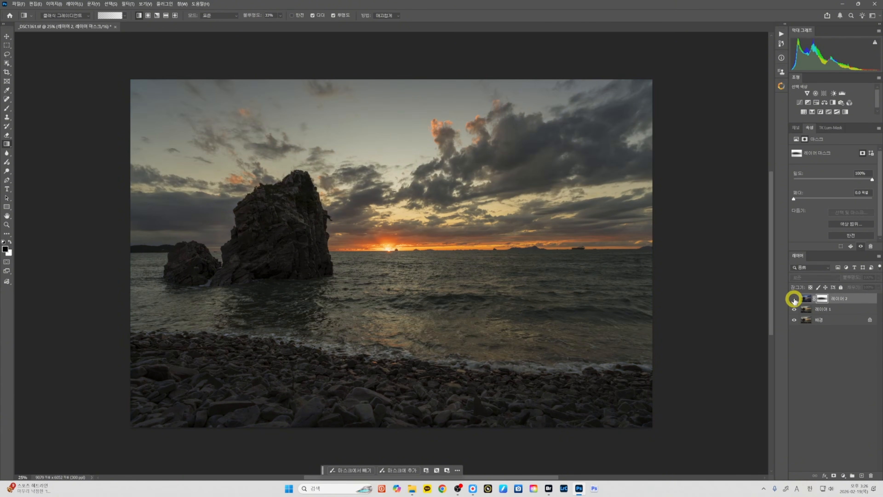
{"action": "left_click", "coordinate": [795, 299]}
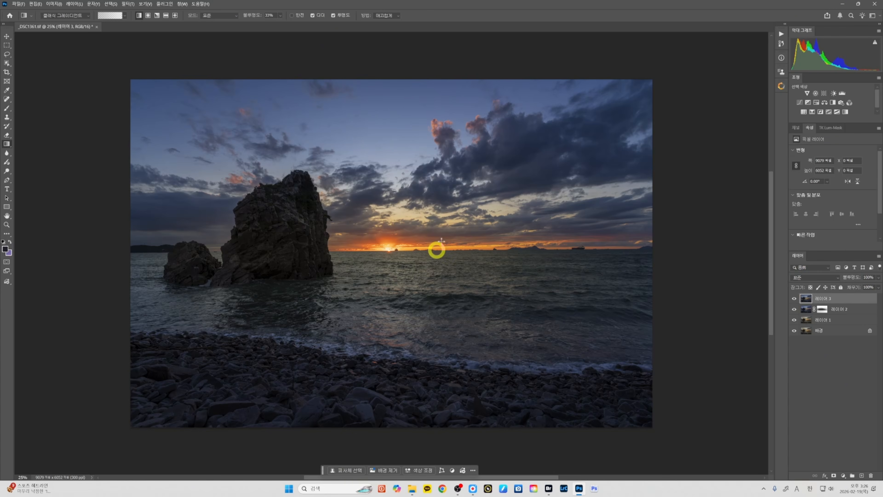
Step: Open 레이어 3 in the Camera Raw Filter and activate the white-balance sampler in the colour settings
{"action": "left_click", "coordinate": [123, 5]}
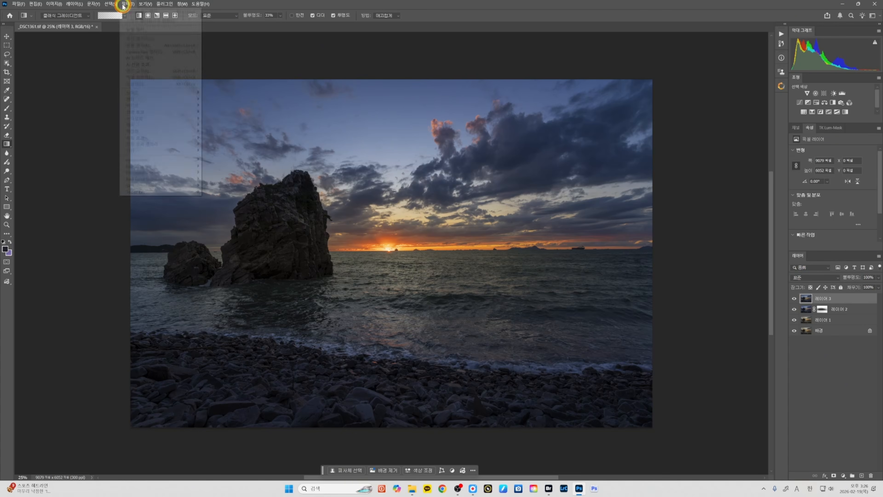
{"action": "left_click", "coordinate": [149, 52]}
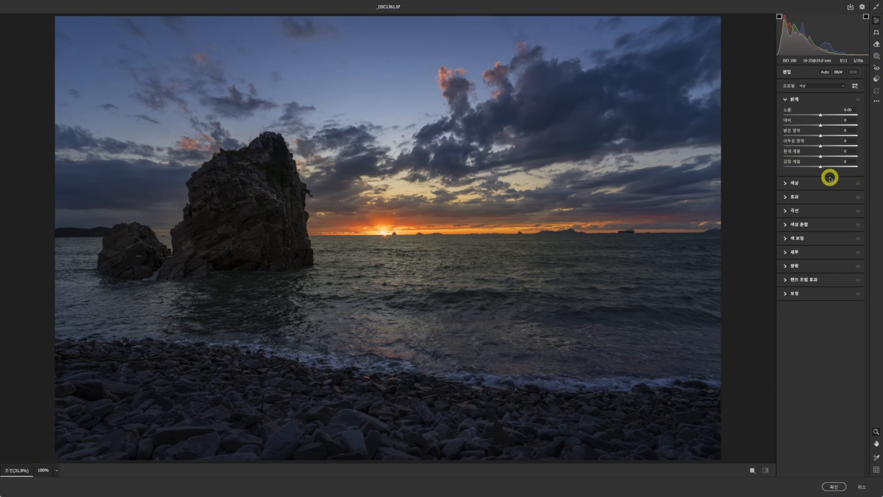
{"action": "left_click", "coordinate": [833, 183]}
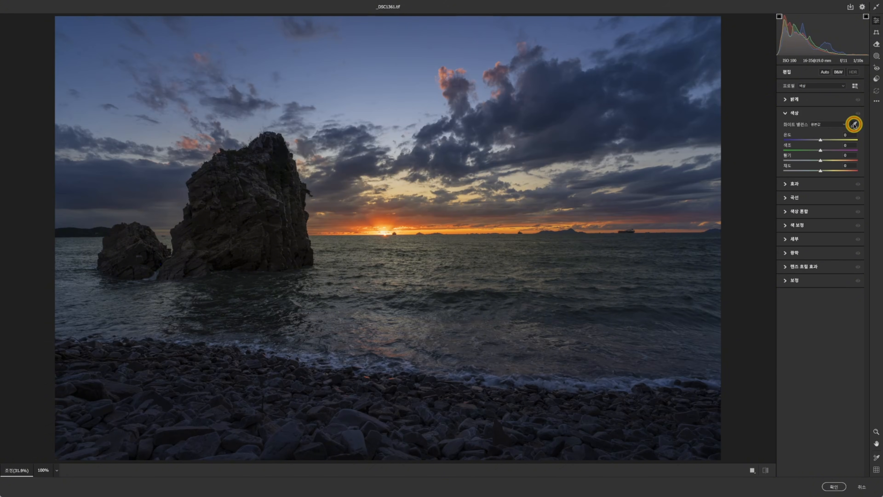
{"action": "left_click", "coordinate": [854, 125]}
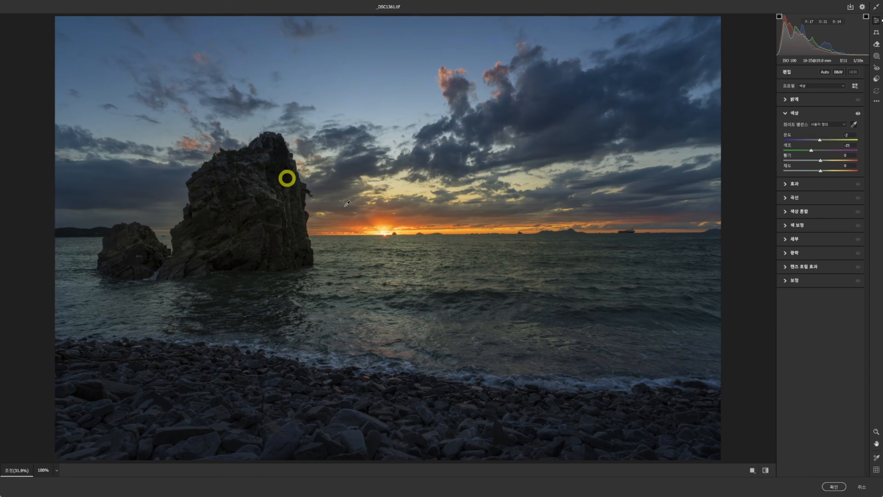
Step: Try white-balance samples from different patches of cloud and glow above the horizon
{"action": "left_click", "coordinate": [507, 210]}
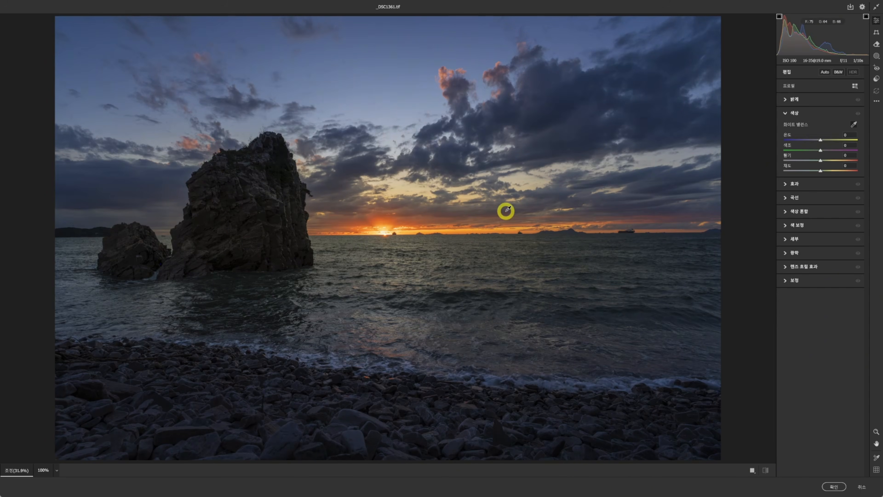
{"action": "left_click_drag", "start_coordinate": [636, 210], "coordinate": [671, 182]}
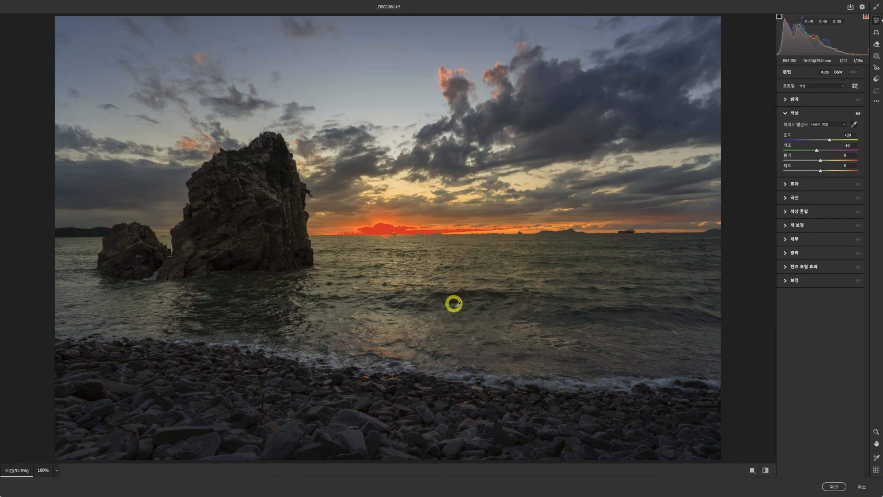
{"action": "left_click", "coordinate": [440, 226]}
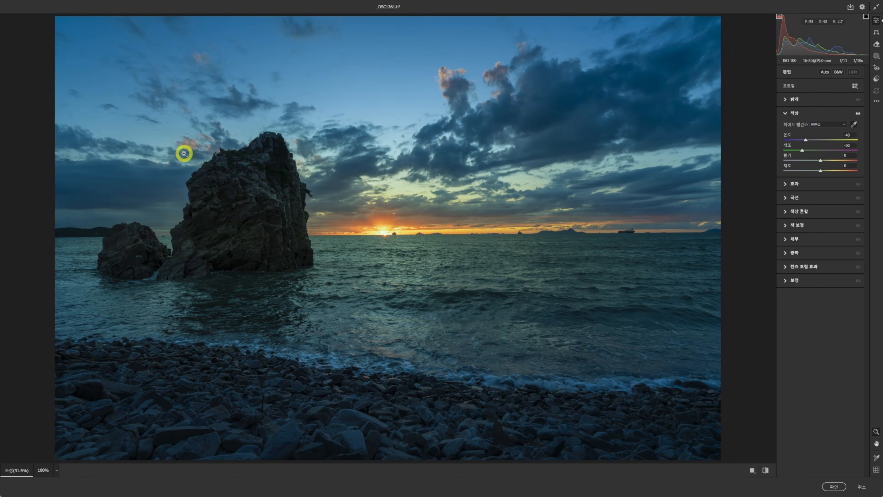
Step: Sample the white balance from the clouds beside the big rock's peak for temperature -7, tint -33, and apply it
{"action": "left_click", "coordinate": [184, 153]}
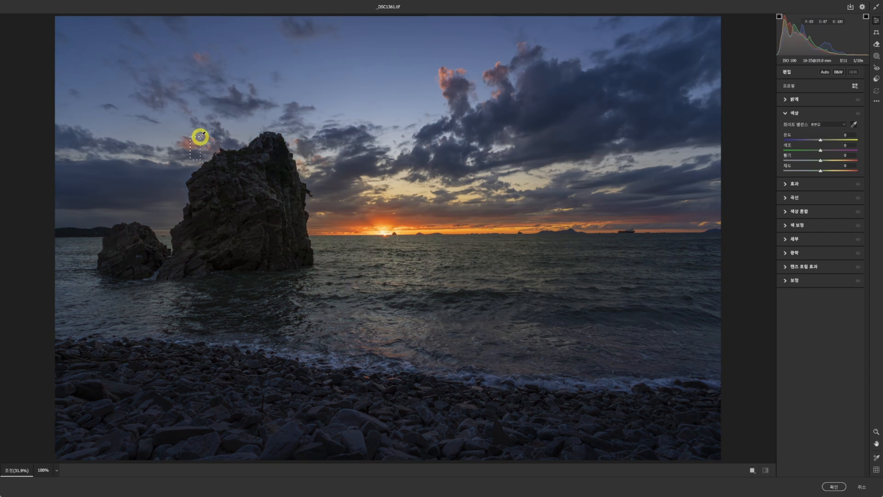
{"action": "left_click_drag", "start_coordinate": [200, 137], "coordinate": [201, 136]}
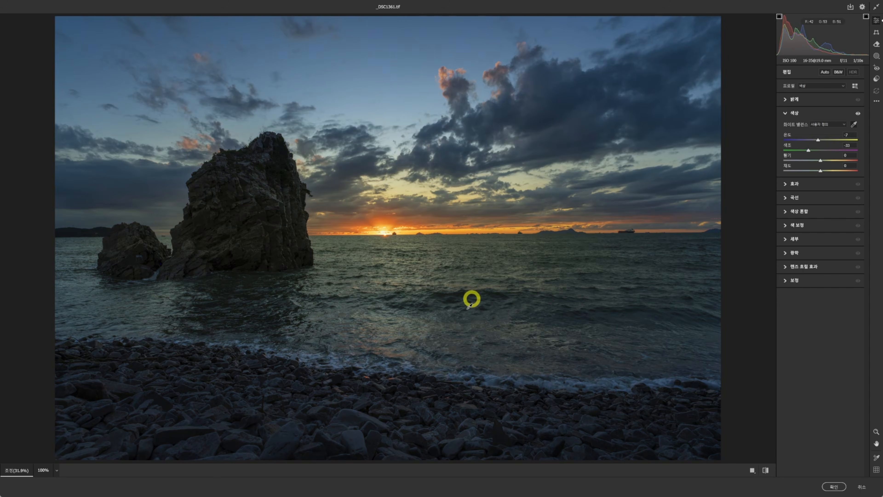
{"action": "left_click", "coordinate": [834, 486]}
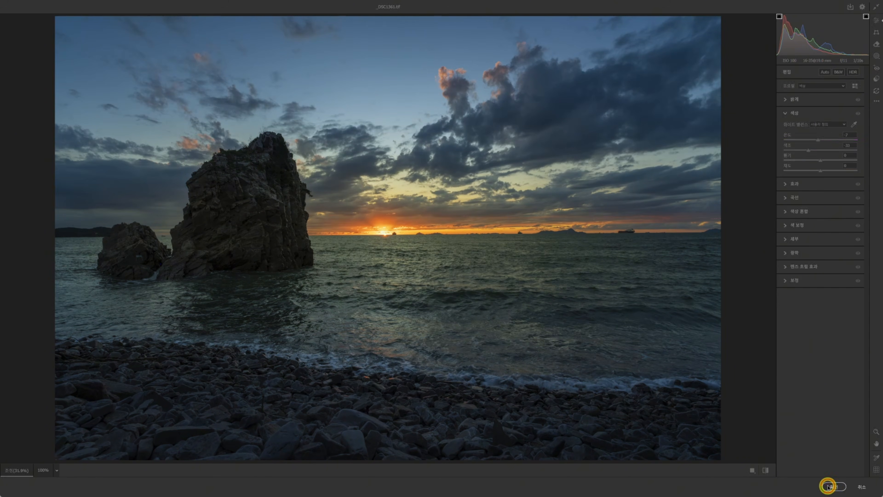
Step: Add a black mask to 레이어 3 and reveal its tint over the sea with white reflected gradients at 33% opacity
{"action": "left_click_drag", "start_coordinate": [485, 294], "coordinate": [450, 251]}
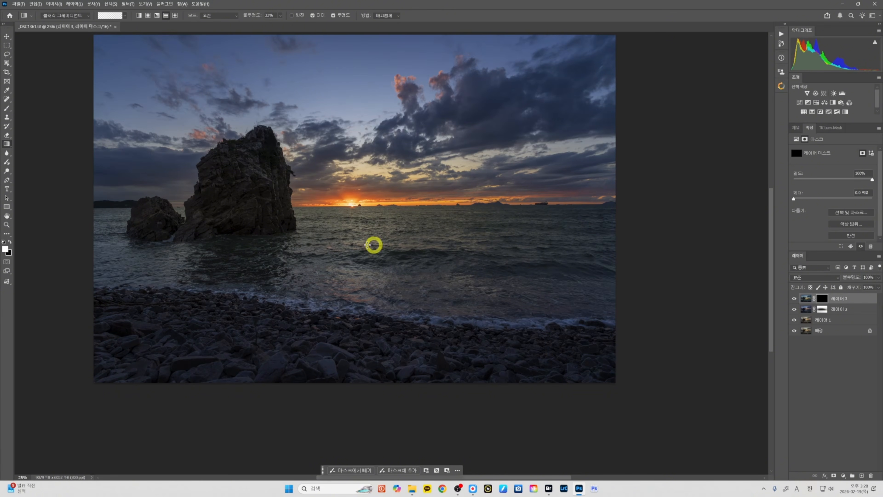
{"action": "left_click_drag", "start_coordinate": [357, 262], "coordinate": [359, 201]}
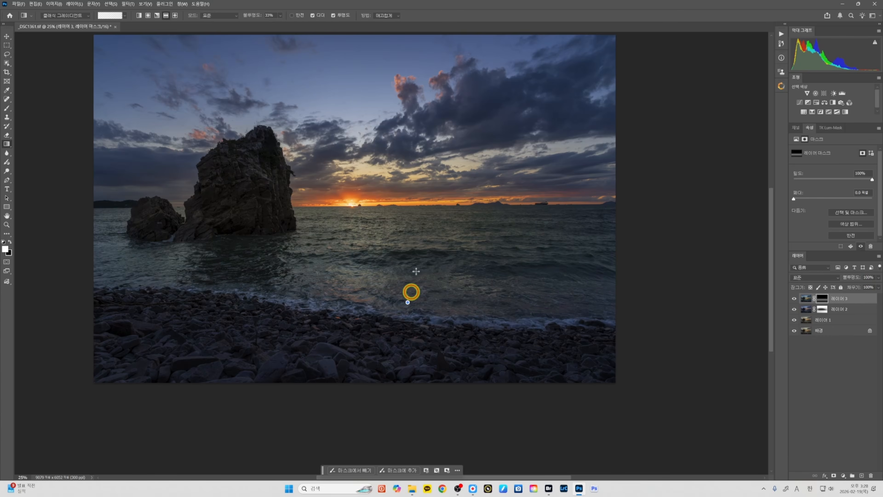
{"action": "left_click_drag", "start_coordinate": [408, 302], "coordinate": [427, 176]}
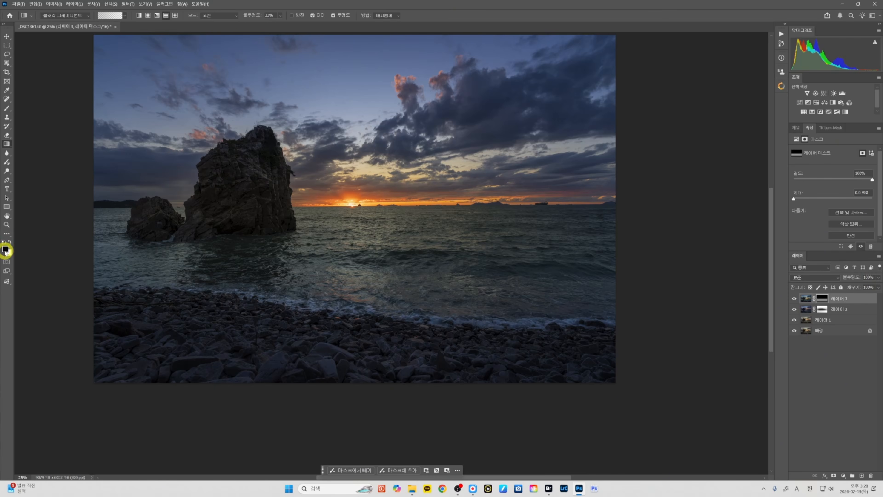
Step: Hide 레이어 3's tint over the pebble beach with a black linear gradient at 100% opacity on its mask, and compare before and after
{"action": "left_click", "coordinate": [138, 16]}
{"action": "left_click", "coordinate": [280, 16]}
{"action": "left_click_drag", "start_coordinate": [284, 23], "coordinate": [307, 24]}
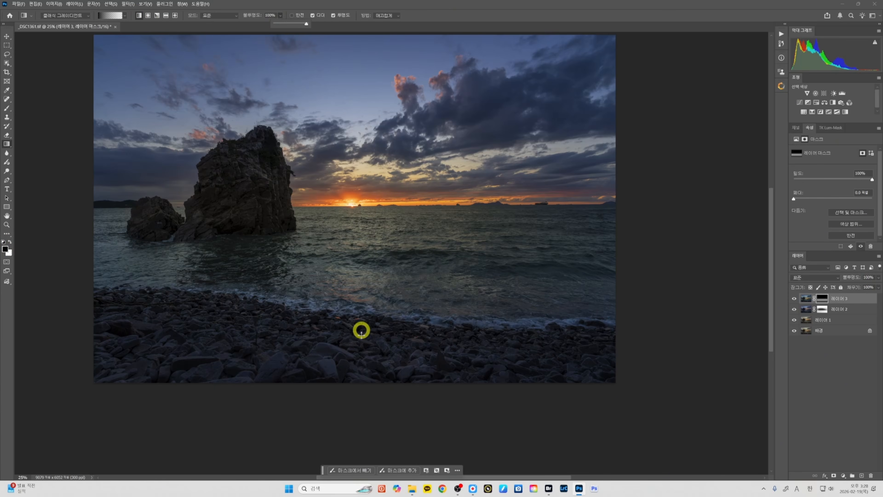
{"action": "left_click_drag", "start_coordinate": [342, 337], "coordinate": [348, 309]}
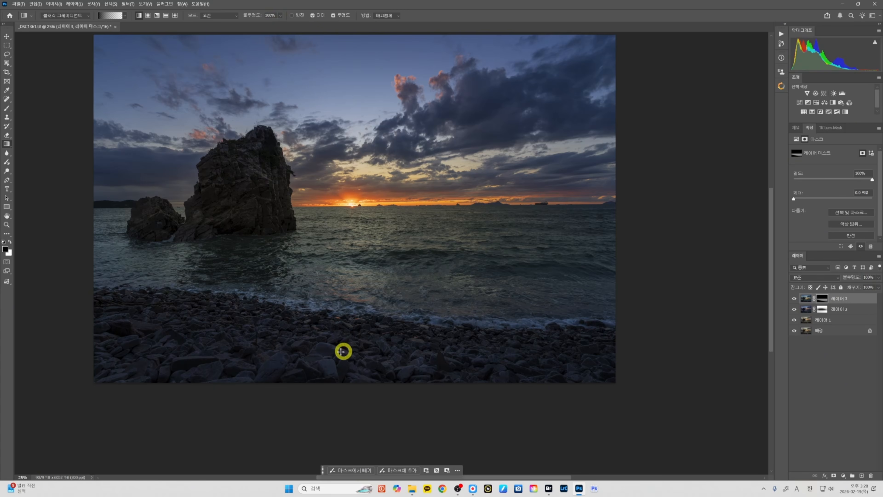
{"action": "left_click_drag", "start_coordinate": [406, 229], "coordinate": [480, 261]}
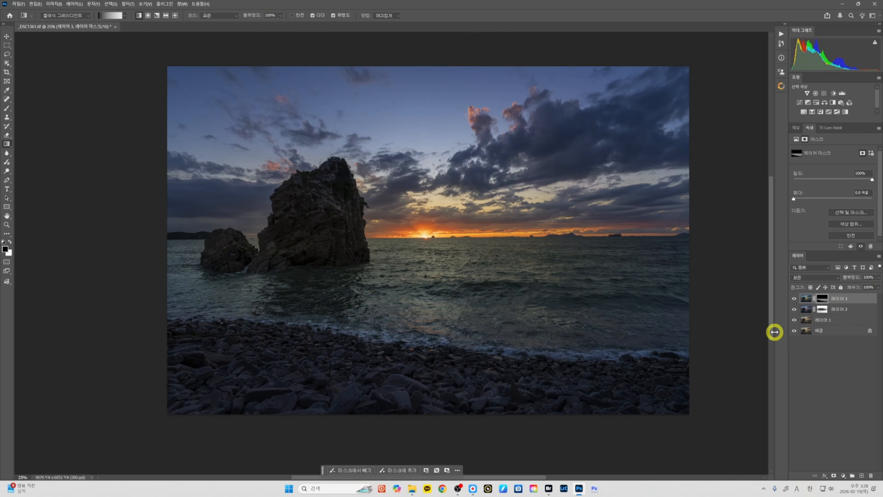
{"action": "left_click", "coordinate": [795, 298]}
{"action": "left_click", "coordinate": [795, 299]}
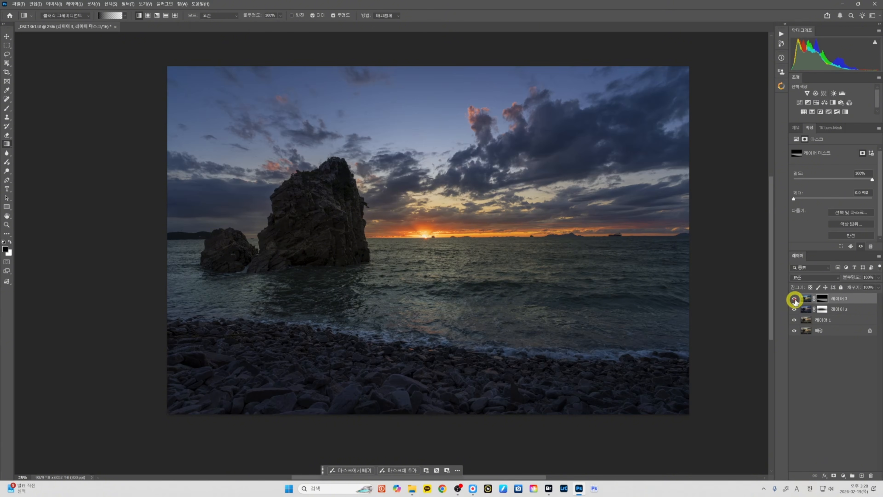
{"action": "left_click", "coordinate": [795, 333], "text": "alt"}
{"action": "left_click_drag", "start_coordinate": [579, 288], "coordinate": [549, 277]}
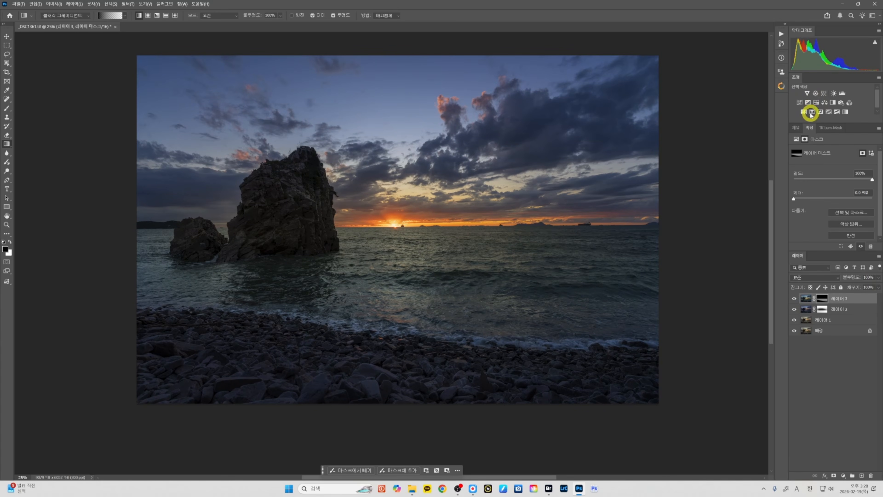
Step: Add a Curves adjustment layer that darkens the tones sampled from the upper sky, and invert its mask to black
{"action": "left_click", "coordinate": [798, 104]}
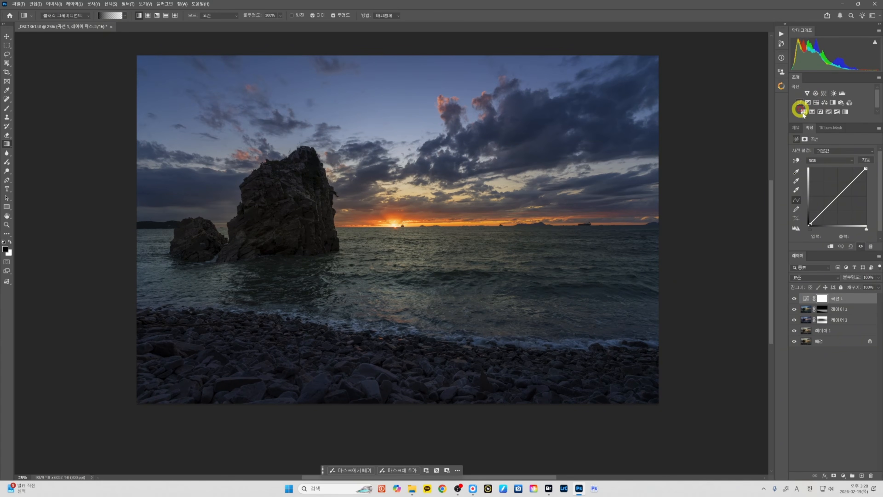
{"action": "left_click", "coordinate": [797, 161]}
{"action": "left_click_drag", "start_coordinate": [257, 69], "coordinate": [256, 75]}
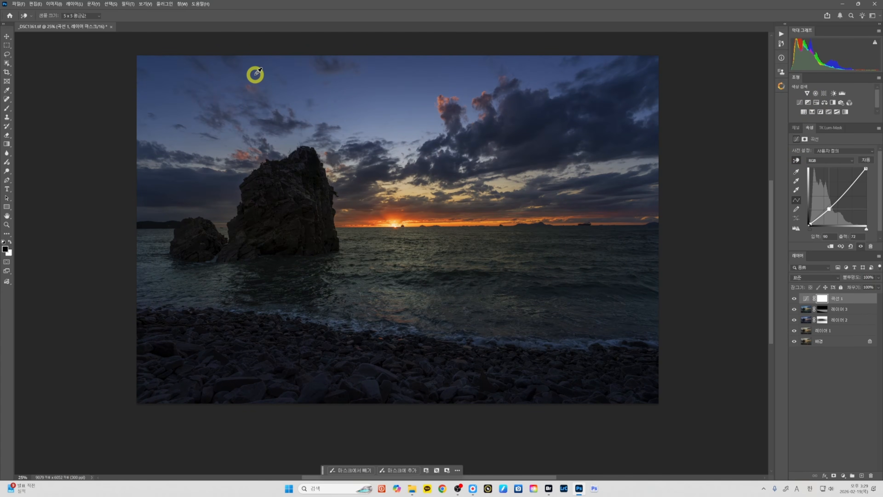
{"action": "key", "text": "ctrl+i"}
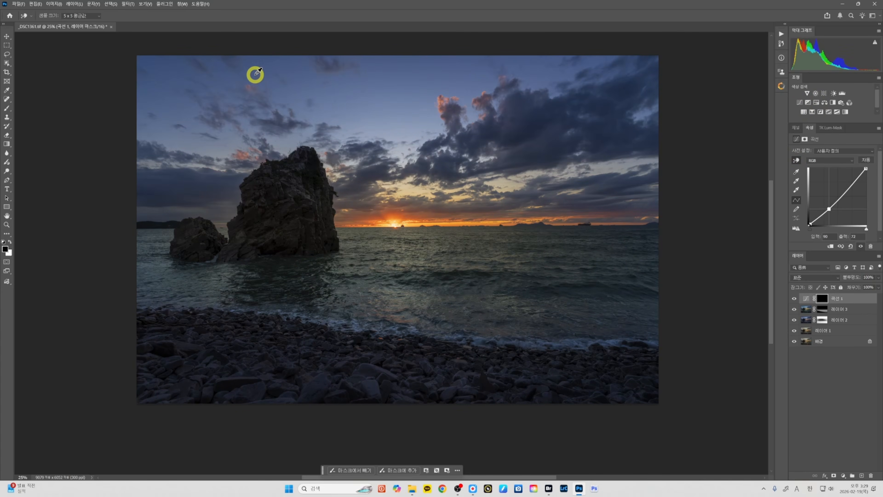
Step: Reveal the Curves darkening across the upper sky with white linear gradients, reducing the gradient opacity to 46%, and compare the effect
{"action": "left_click", "coordinate": [11, 239]}
{"action": "left_click", "coordinate": [7, 144]}
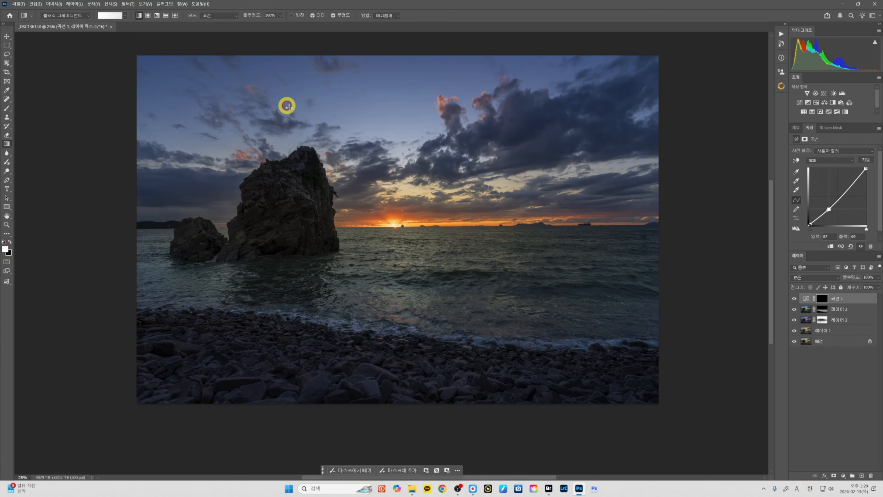
{"action": "left_click_drag", "start_coordinate": [283, 94], "coordinate": [295, 241]}
{"action": "left_click_drag", "start_coordinate": [91, 75], "coordinate": [259, 237]}
{"action": "left_click_drag", "start_coordinate": [727, 51], "coordinate": [516, 297]}
{"action": "key", "text": "4"}
{"action": "key", "text": "6"}
{"action": "left_click_drag", "start_coordinate": [593, 50], "coordinate": [514, 241]}
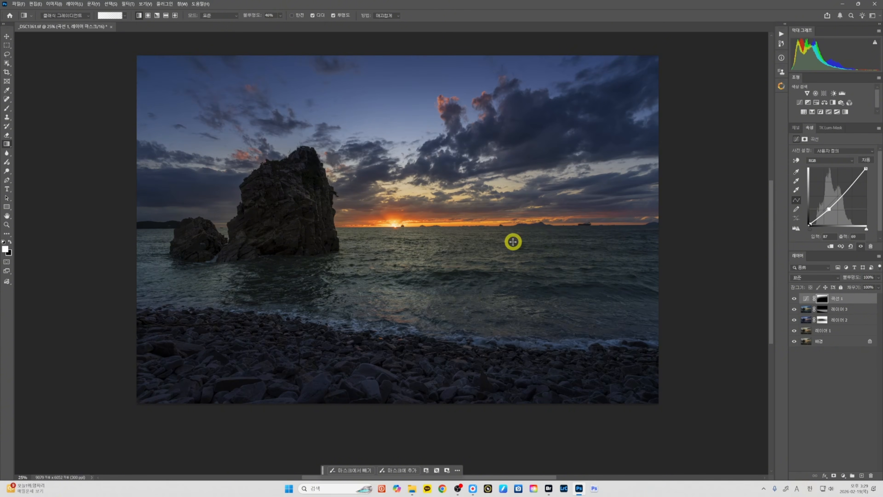
{"action": "left_click_drag", "start_coordinate": [371, 39], "coordinate": [380, 247]}
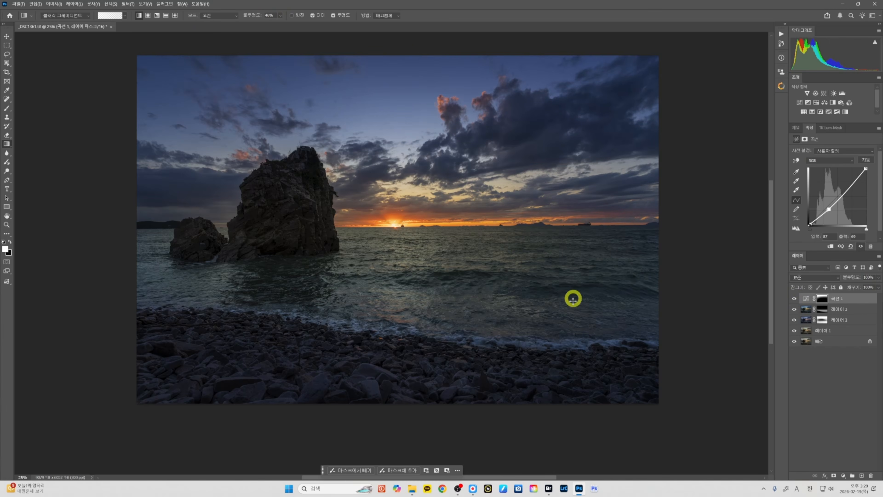
{"action": "left_click", "coordinate": [796, 299]}
{"action": "left_click", "coordinate": [795, 299]}
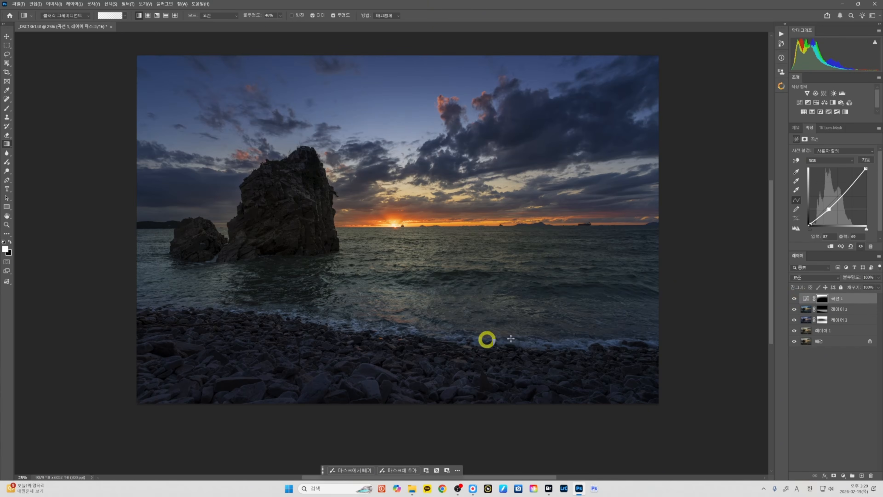
Step: Add a second Curves adjustment layer that brightens the tones sampled from the surf, and invert its mask to black
{"action": "left_click", "coordinate": [801, 103]}
{"action": "left_click", "coordinate": [796, 160]}
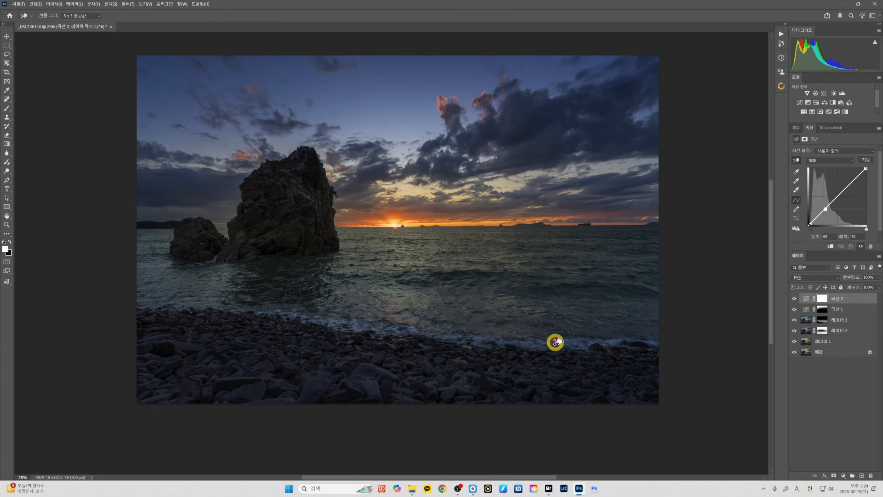
{"action": "left_click_drag", "start_coordinate": [554, 341], "coordinate": [555, 340]}
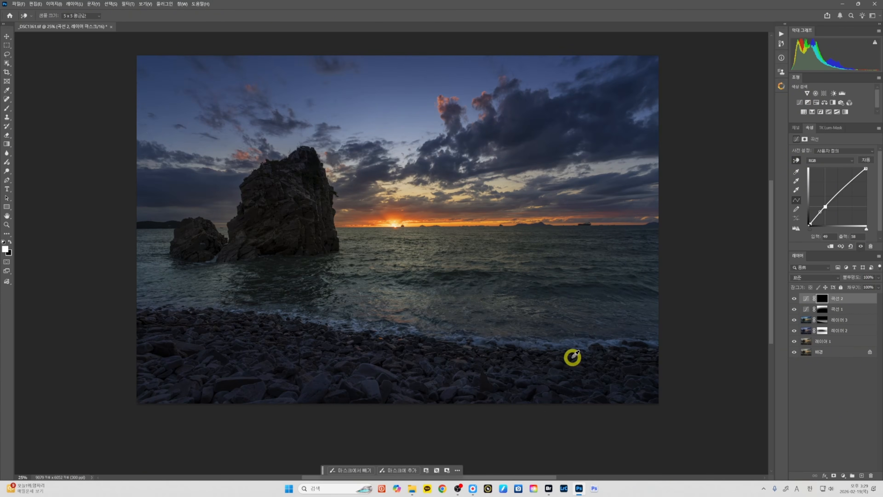
Step: Paint the brightening over the surf and pebbles with an enlarged white brush at about 55% opacity, and compare with the original background
{"action": "key", "text": "b"}
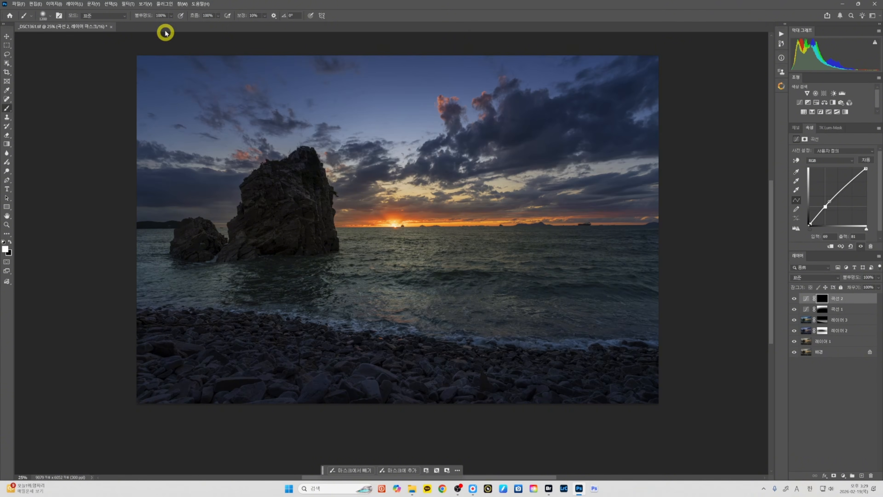
{"action": "left_click_drag", "start_coordinate": [171, 15], "coordinate": [174, 22]}
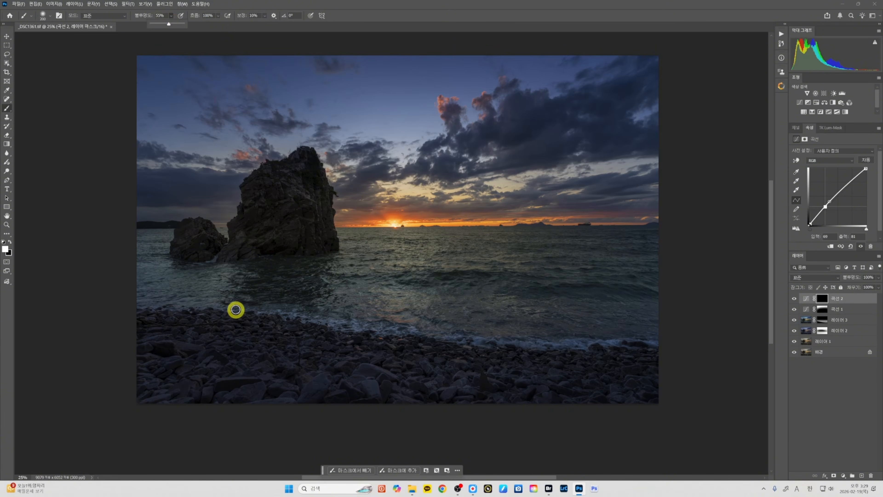
{"action": "left_click_drag", "start_coordinate": [236, 310], "coordinate": [259, 310]}
{"action": "key", "text": "bracketright"}
{"action": "key", "text": "bracketright"}
{"action": "key", "text": "bracketright"}
{"action": "key", "text": "bracketright"}
{"action": "key", "text": "bracketright"}
{"action": "key", "text": "bracketright"}
{"action": "key", "text": "bracketright"}
{"action": "key", "text": "bracketright"}
{"action": "key", "text": "bracketright"}
{"action": "mouse_move", "coordinate": [357, 325]}
{"action": "left_mouse_down"}
{"action": "mouse_move", "coordinate": [528, 346]}
{"action": "mouse_move", "coordinate": [505, 347]}
{"action": "mouse_move", "coordinate": [629, 345]}
{"action": "mouse_move", "coordinate": [625, 352]}
{"action": "mouse_move", "coordinate": [374, 344]}
{"action": "mouse_move", "coordinate": [187, 318]}
{"action": "mouse_move", "coordinate": [332, 334]}
{"action": "mouse_move", "coordinate": [604, 336]}
{"action": "mouse_move", "coordinate": [626, 347]}
{"action": "mouse_move", "coordinate": [425, 338]}
{"action": "mouse_move", "coordinate": [168, 358]}
{"action": "mouse_move", "coordinate": [164, 399]}
{"action": "left_mouse_up"}
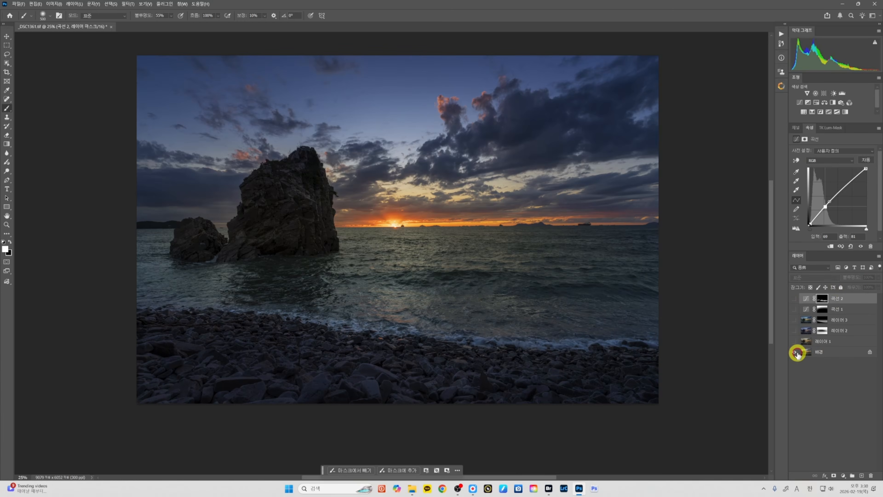
{"action": "left_click", "coordinate": [796, 352], "text": "alt"}
{"action": "left_click", "coordinate": [795, 353], "text": "alt"}
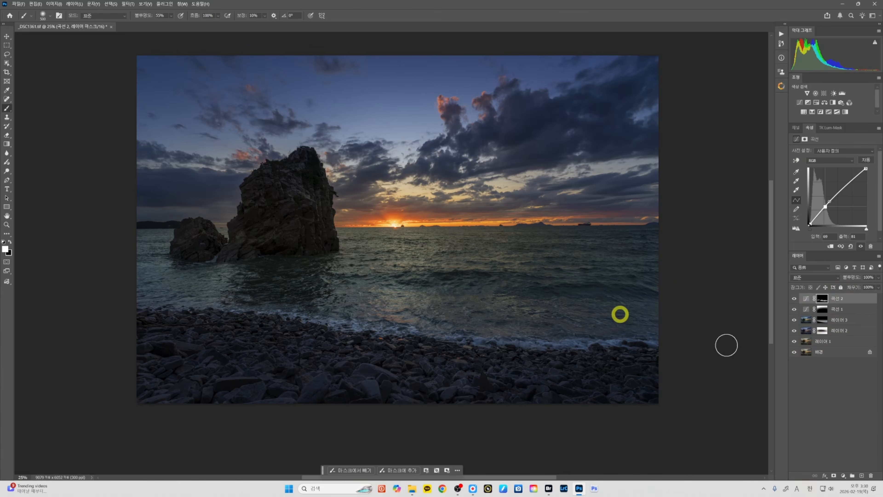
{"action": "left_click", "coordinate": [795, 352], "text": "alt"}
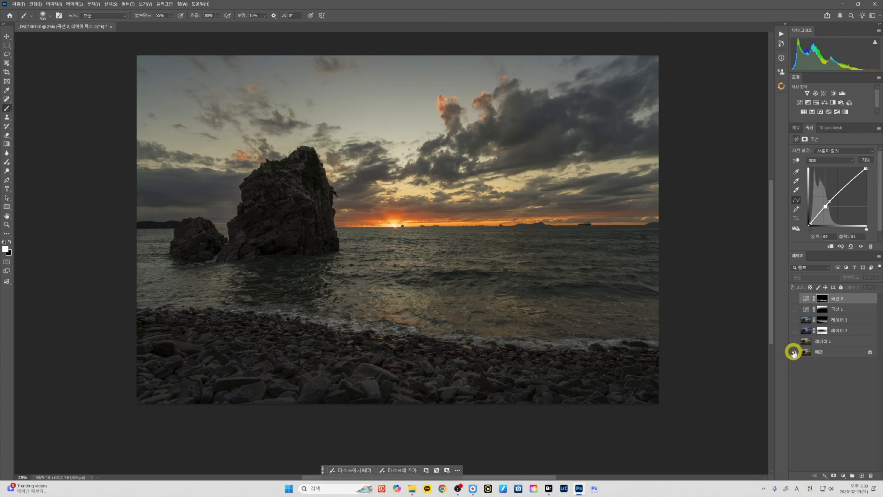
{"action": "left_click", "coordinate": [794, 353], "text": "alt"}
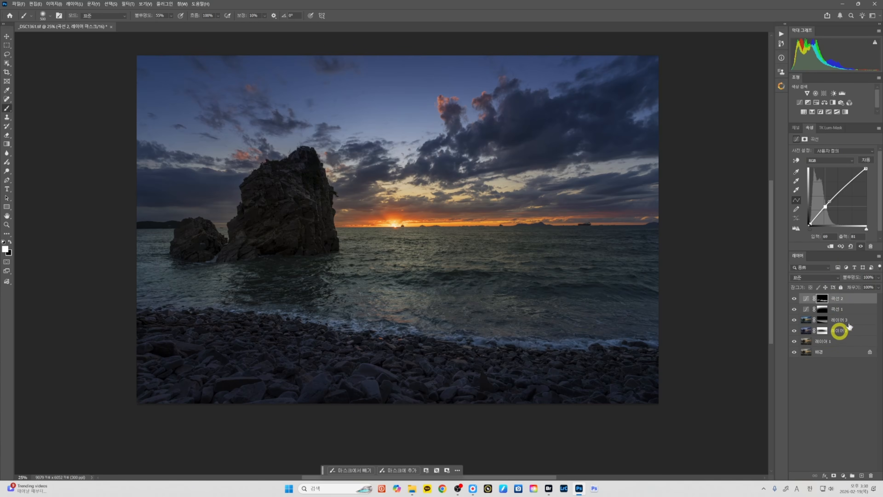
Step: Group both Curves layers with 레이어 3 and 레이어 2, add a white mask to the group, and check its effect and contents
{"action": "left_click", "coordinate": [837, 334], "text": "shift"}
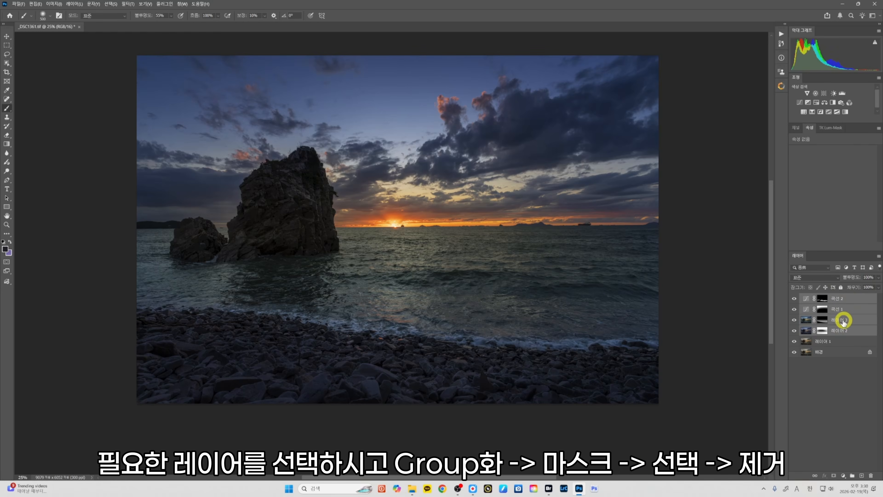
{"action": "key", "text": "ctrl+g"}
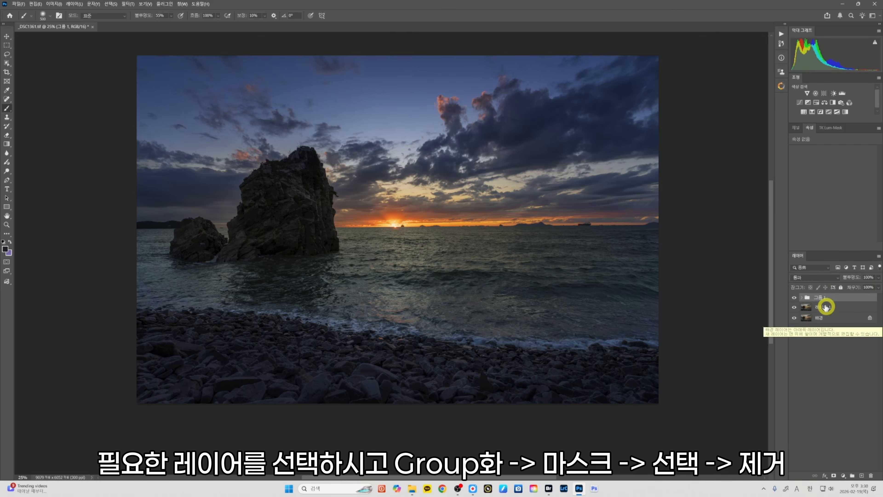
{"action": "left_click", "coordinate": [834, 475]}
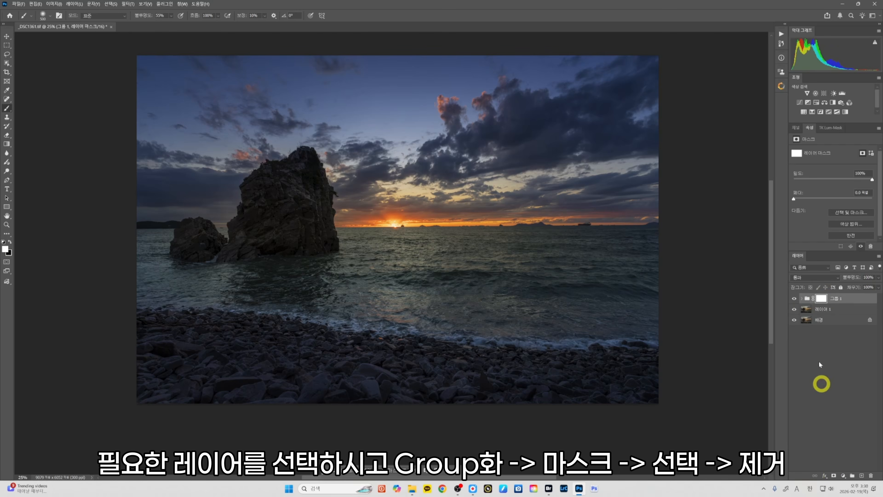
{"action": "left_click", "coordinate": [796, 299]}
{"action": "left_click", "coordinate": [795, 299]}
{"action": "left_click", "coordinate": [802, 299]}
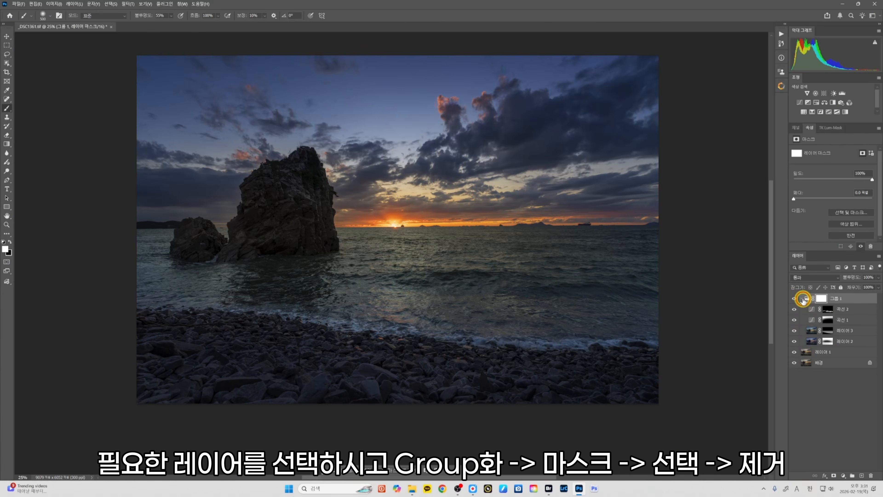
{"action": "left_click", "coordinate": [802, 299]}
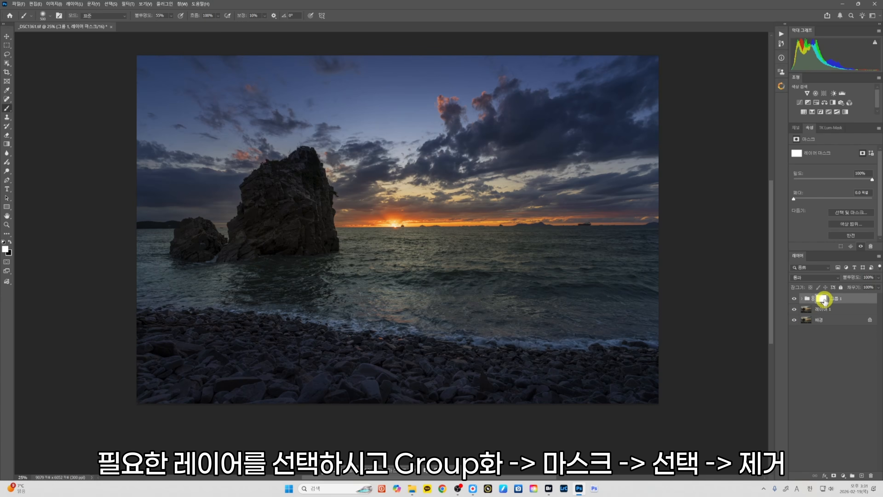
Step: Select the two sea rocks on 레이어 1 with Select Subject, clear them from the group's mask, and deselect
{"action": "left_click", "coordinate": [831, 313]}
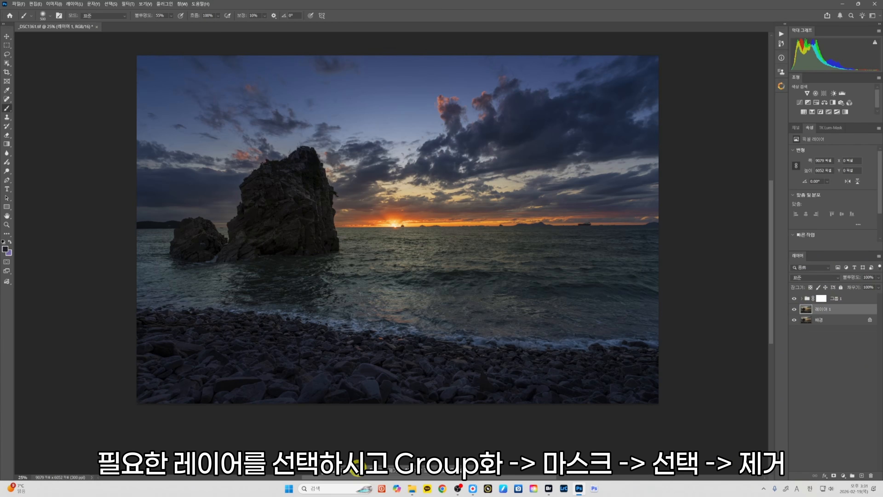
{"action": "left_click", "coordinate": [355, 471]}
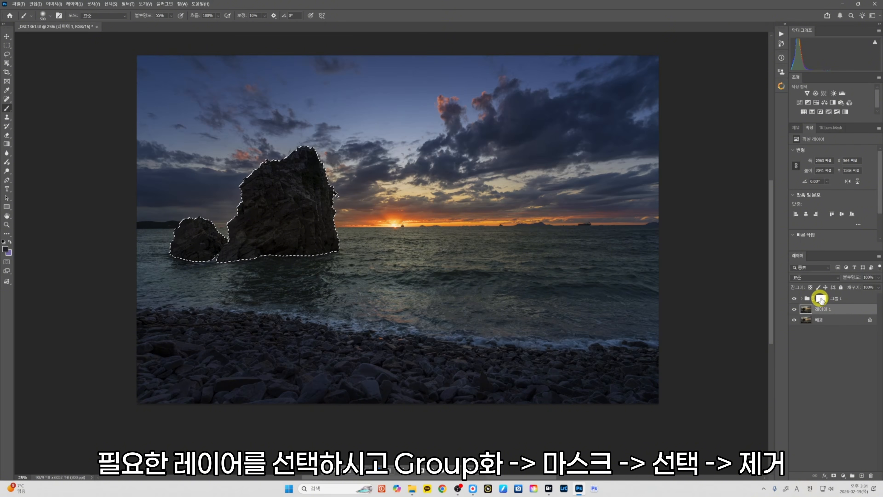
{"action": "left_click", "coordinate": [822, 299]}
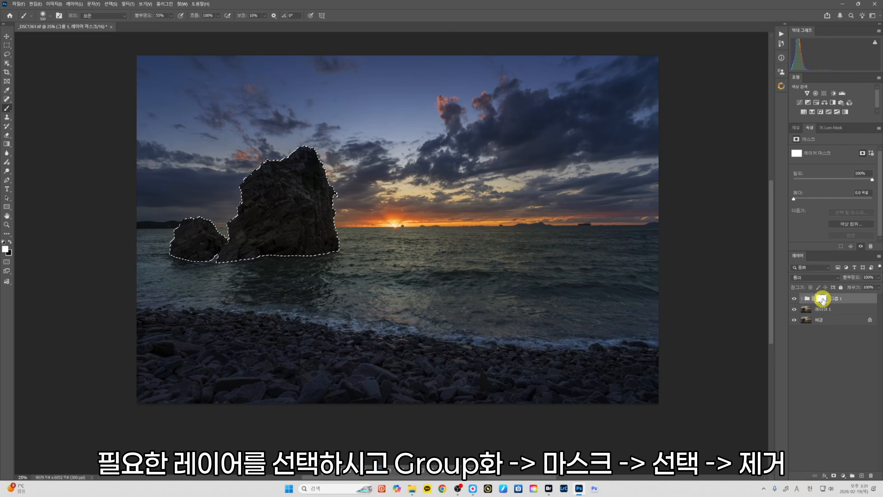
{"action": "key", "text": "Delete"}
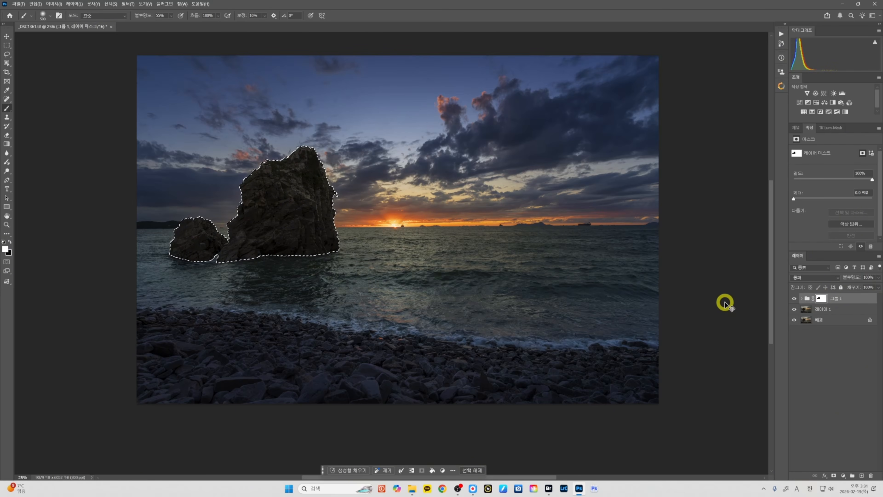
{"action": "key", "text": "ctrl+d"}
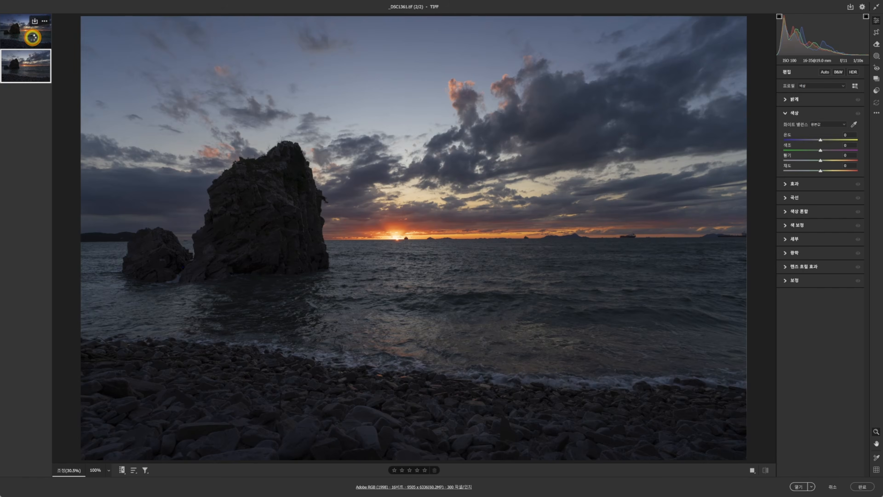
Step: View the graded _DSC1361-Edit.tif in Camera Raw to compare it with the original, and leave without changes
{"action": "left_click", "coordinate": [33, 37]}
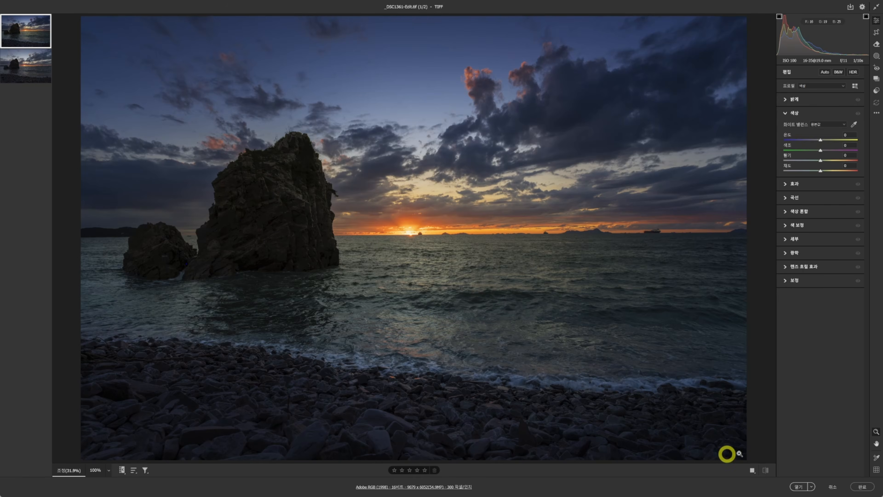
{"action": "left_click", "coordinate": [827, 488]}
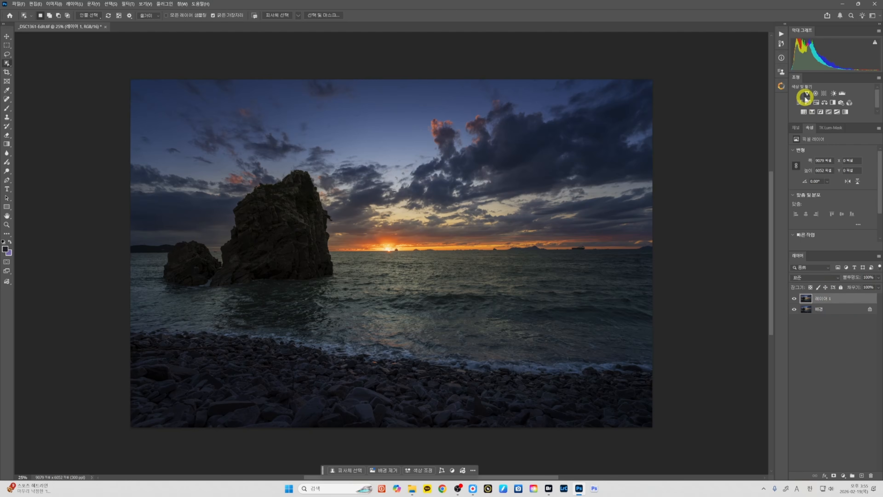
Step: Add a Hue/Saturation adjustment layer above 레이어 1 in _DSC1361-Edit.tif
{"action": "key", "text": "l"}
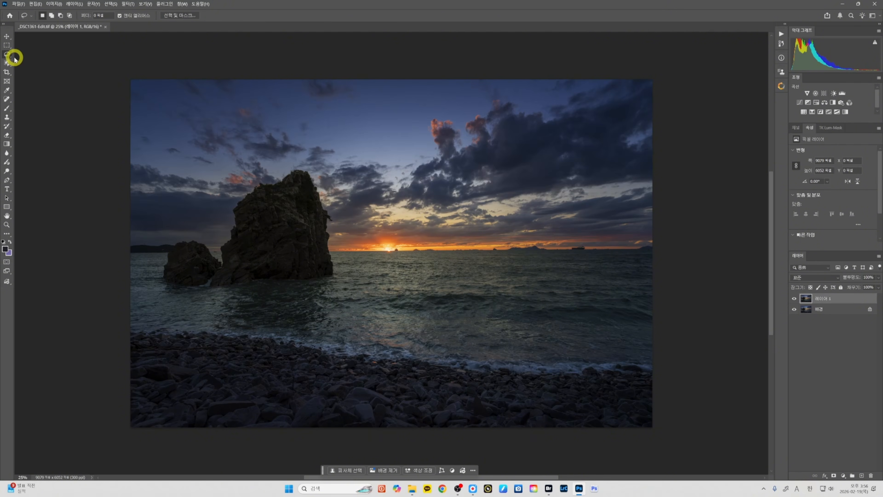
{"action": "left_click", "coordinate": [6, 45]}
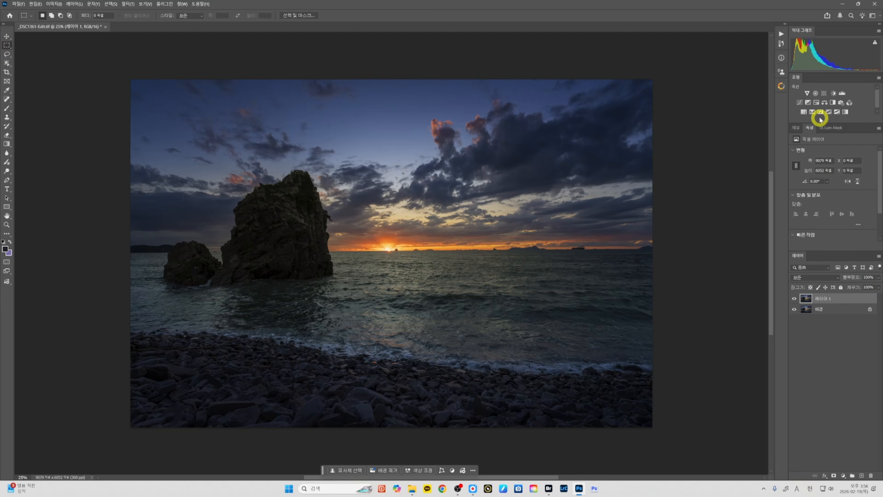
{"action": "left_click", "coordinate": [816, 103]}
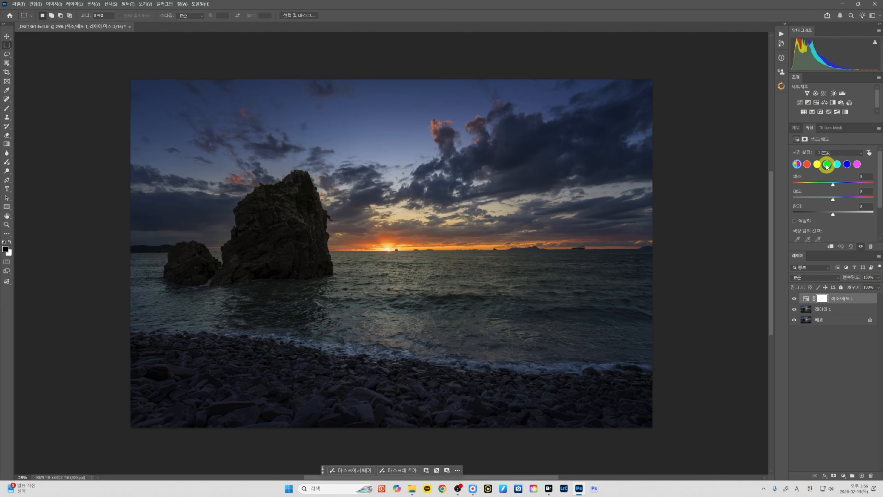
Step: Try a saturation of +100 on the Greens range of the Hue/Saturation layer, and undo it
{"action": "left_click", "coordinate": [827, 164]}
{"action": "left_click_drag", "start_coordinate": [833, 199], "coordinate": [874, 199]}
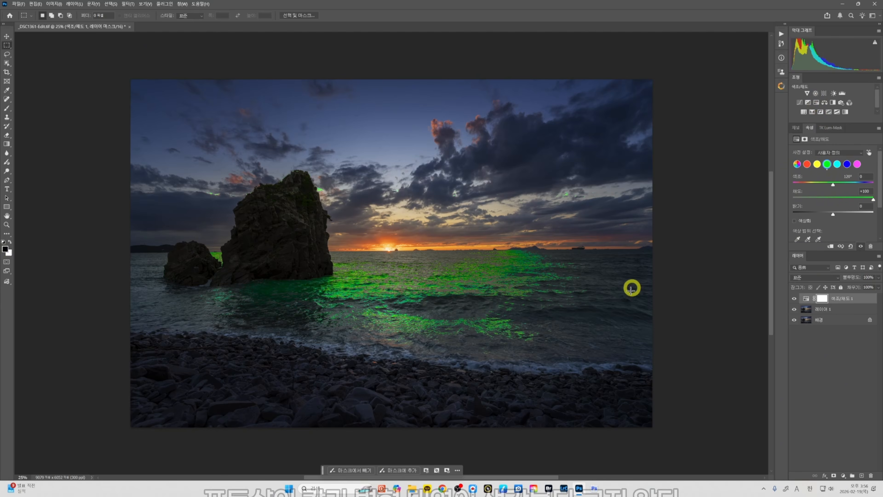
{"action": "key", "text": "ctrl+z"}
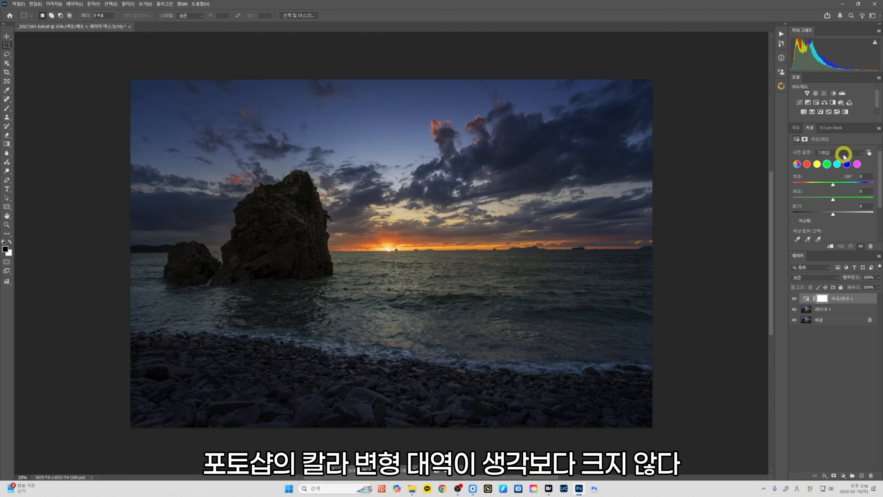
Step: Sample the sea colour with Hue/Saturation's targeted adjustment tool, and add a nearby sea tone to the sampled colour range
{"action": "left_click", "coordinate": [870, 153]}
{"action": "left_click", "coordinate": [580, 288]}
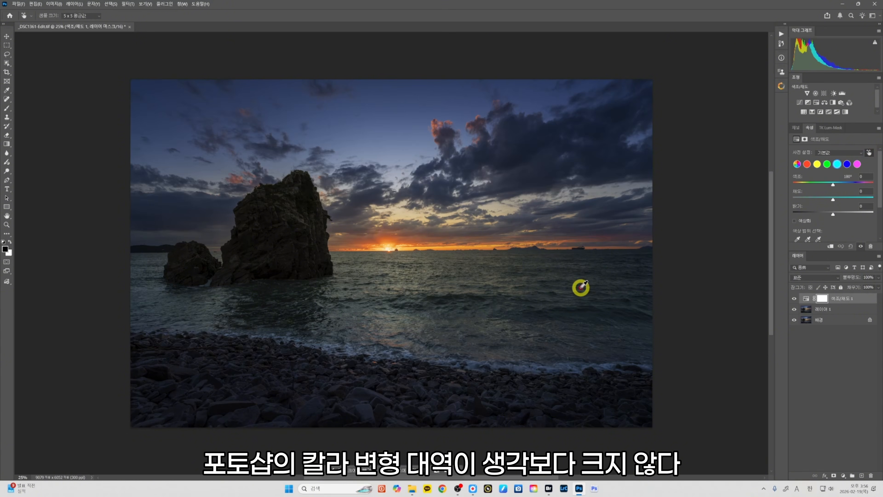
{"action": "left_click", "coordinate": [834, 201]}
{"action": "left_click", "coordinate": [809, 239]}
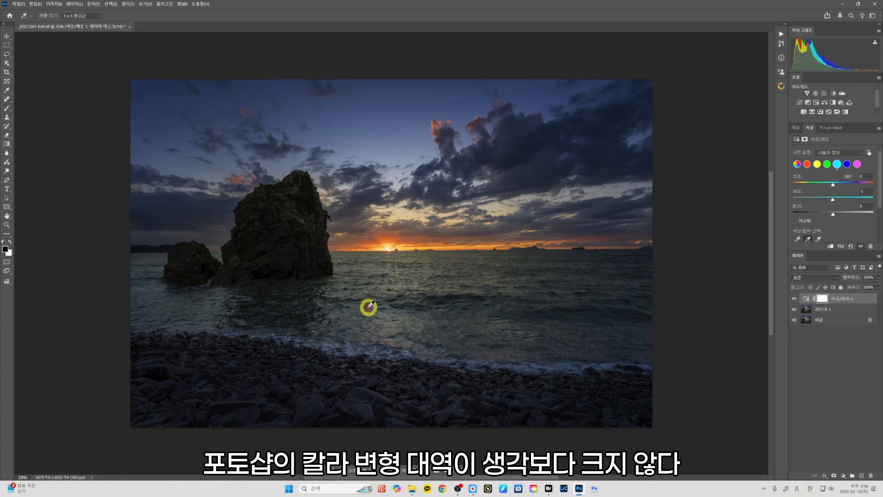
{"action": "left_click", "coordinate": [371, 301]}
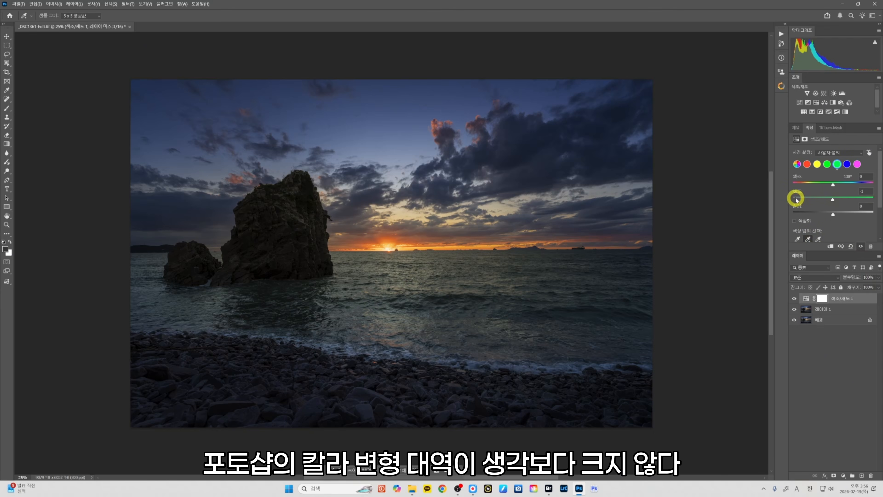
Step: Try saturation +100, then +61, with lightness +33 on the sampled sea range, and delete the Hue/Saturation layer
{"action": "left_click", "coordinate": [873, 199]}
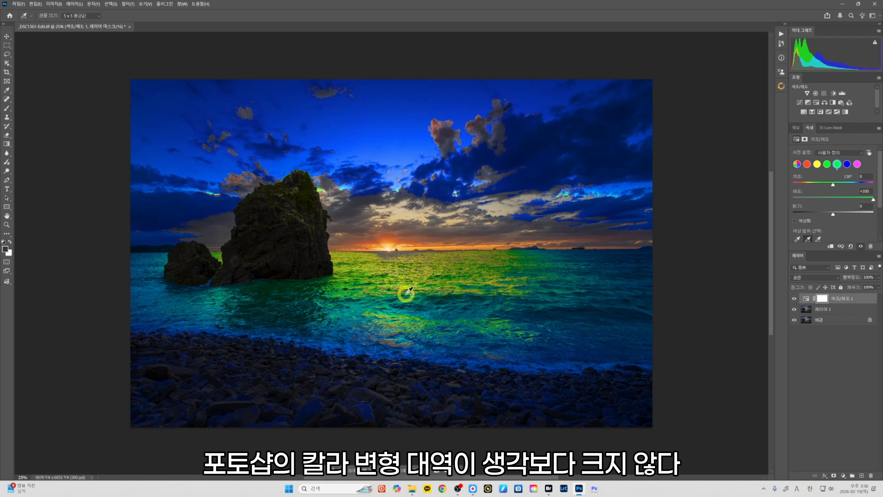
{"action": "left_click_drag", "start_coordinate": [873, 200], "coordinate": [855, 204]}
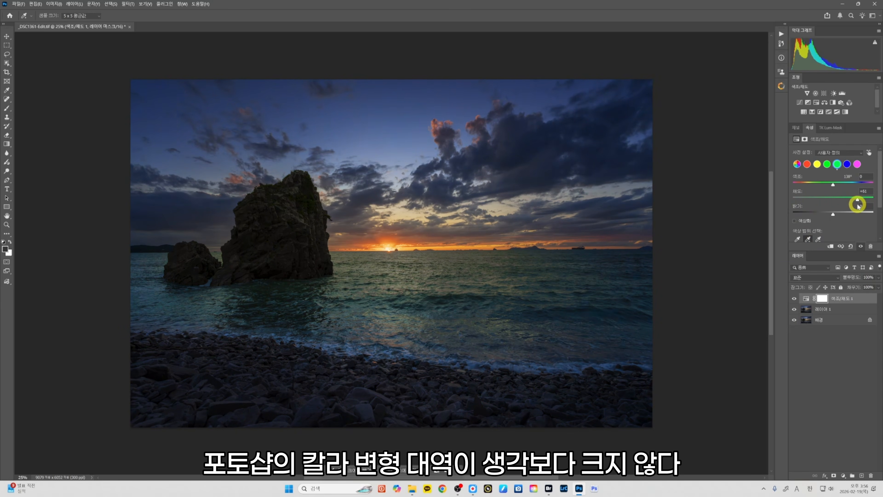
{"action": "left_click_drag", "start_coordinate": [844, 214], "coordinate": [846, 214]}
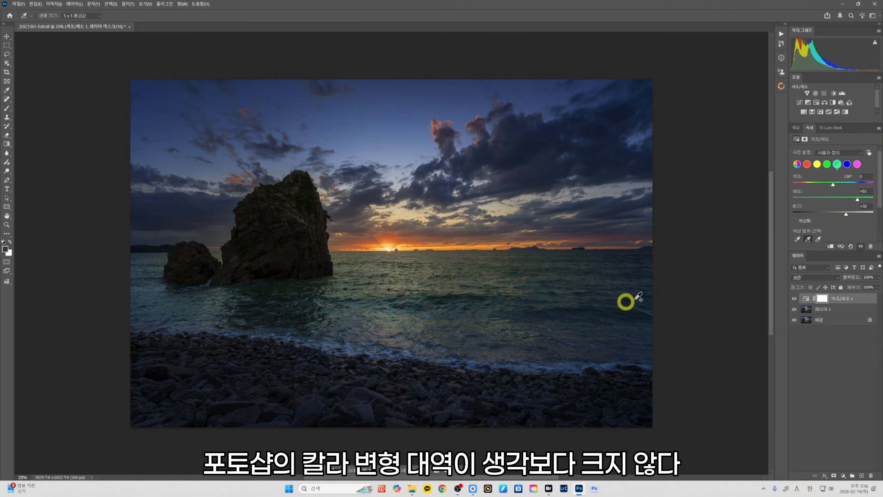
{"action": "left_click_drag", "start_coordinate": [837, 301], "coordinate": [871, 476]}
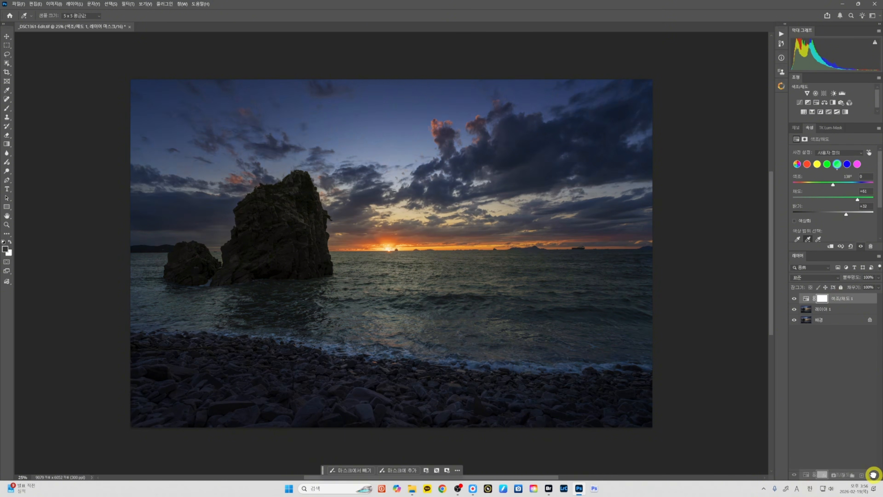
Step: Mask a Color and Vibrance layer to an about 365 × 333 px rectangle of open sky, with temperature +4 and tint +76
{"action": "key", "text": "m"}
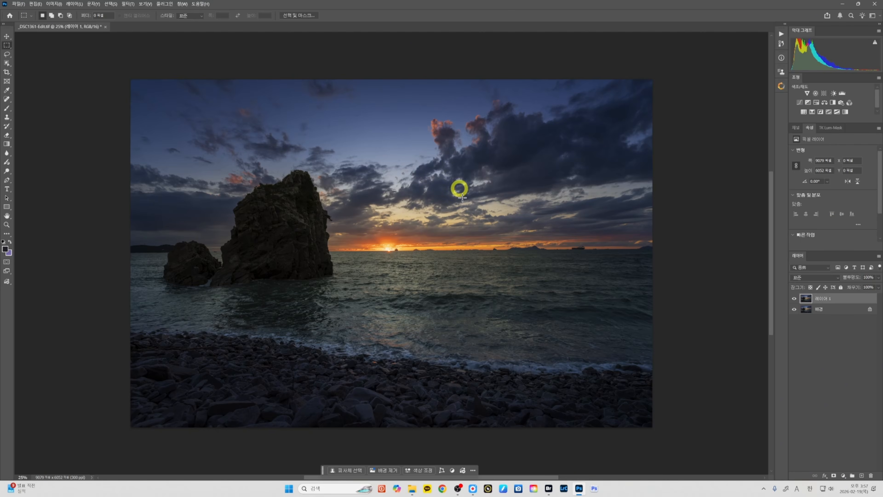
{"action": "left_click", "coordinate": [6, 45]}
{"action": "left_click_drag", "start_coordinate": [378, 123], "coordinate": [399, 143]}
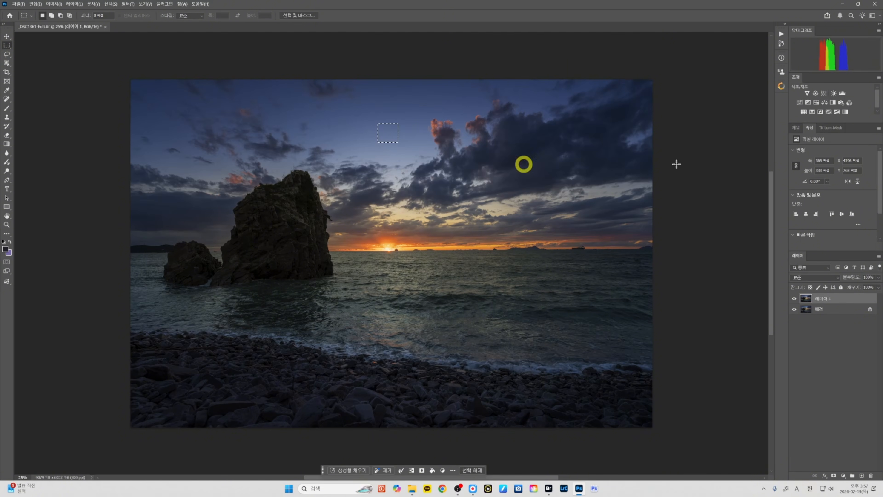
{"action": "left_click", "coordinate": [808, 93]}
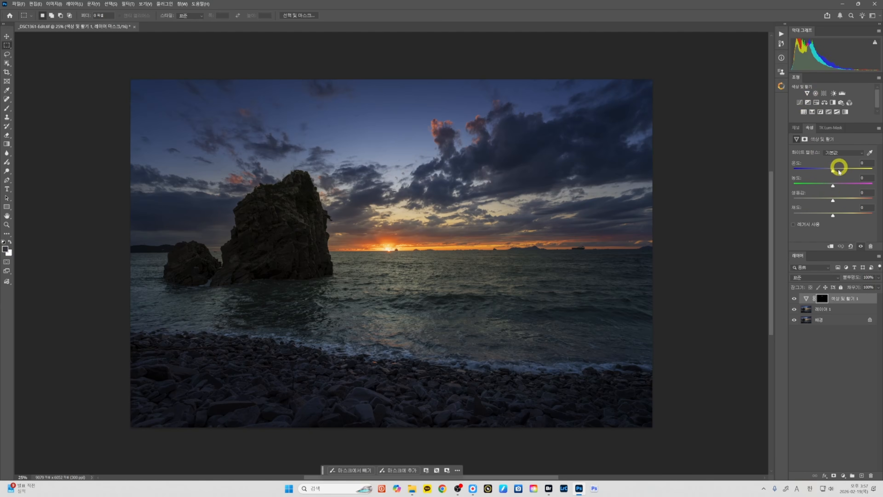
{"action": "mouse_move", "coordinate": [832, 186]}
{"action": "left_mouse_down"}
{"action": "mouse_move", "coordinate": [865, 189]}
{"action": "mouse_move", "coordinate": [835, 172]}
{"action": "left_mouse_up"}
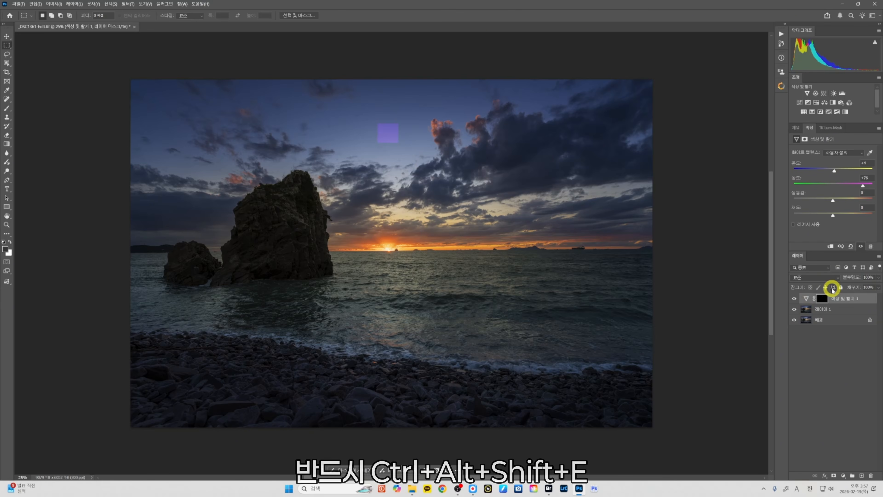
Step: Try a merged stamp layer and then three stacked copies of the 색상 및 활기 1 layer, undoing both attempts
{"action": "key", "text": "ctrl+alt+shift+e"}
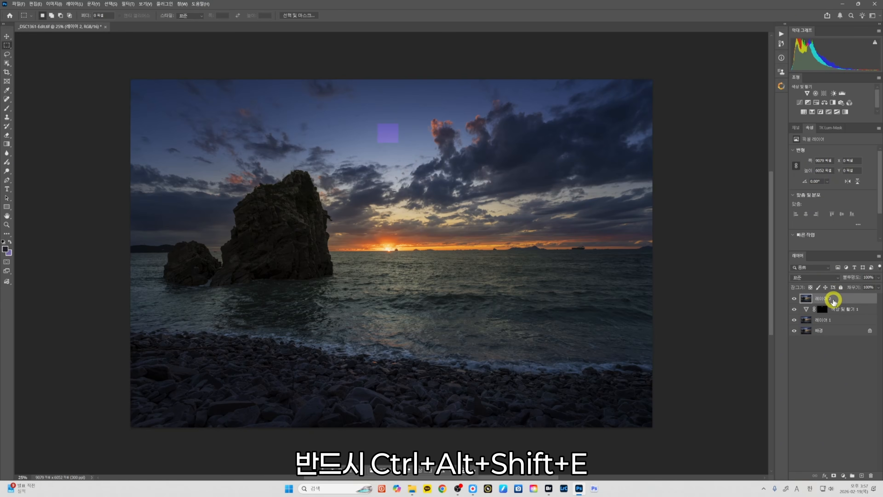
{"action": "key", "text": "ctrl+z"}
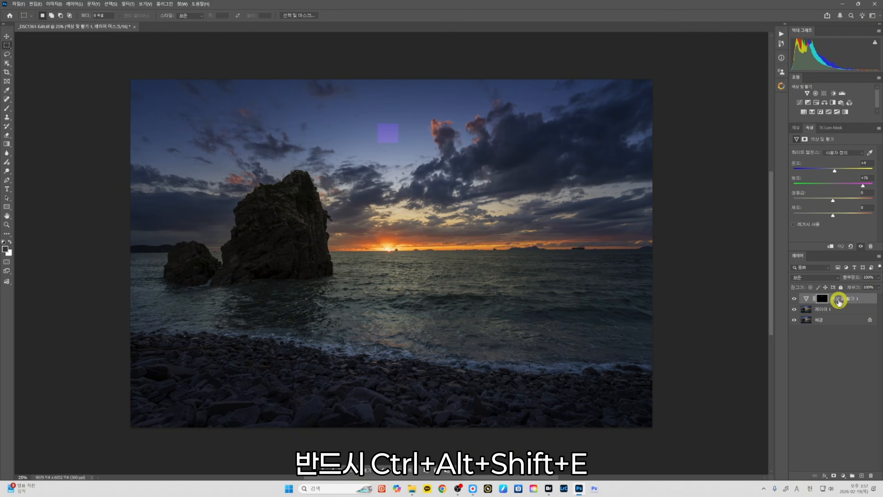
{"action": "key", "text": "ctrl+j"}
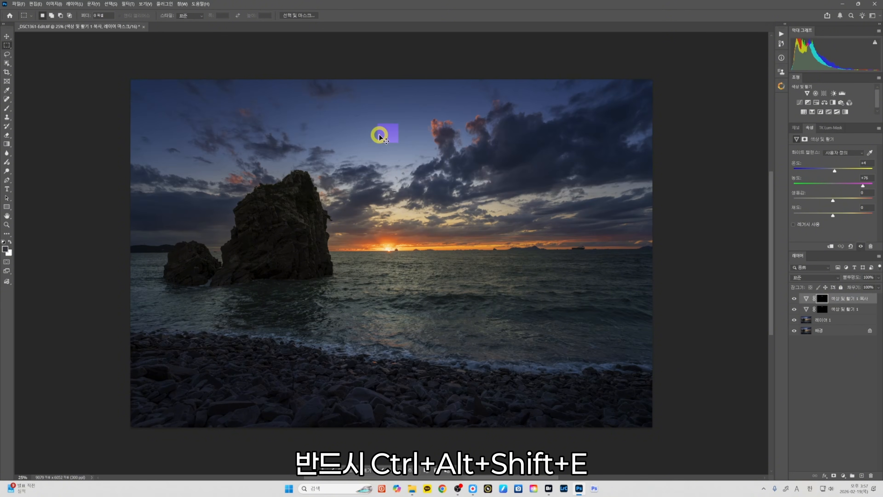
{"action": "key", "text": "ctrl+j"}
{"action": "key", "text": "ctrl+j"}
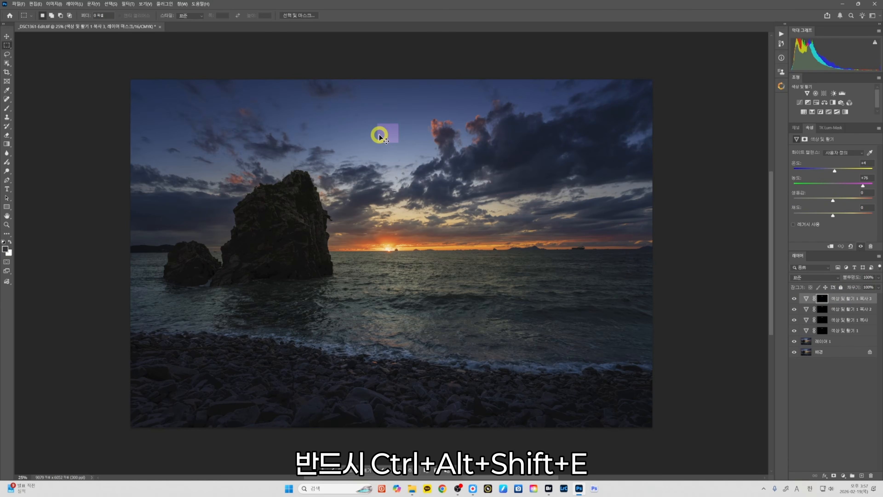
{"action": "key", "text": "ctrl+z"}
{"action": "key", "text": "ctrl+z"}
{"action": "key", "text": "ctrl+z"}
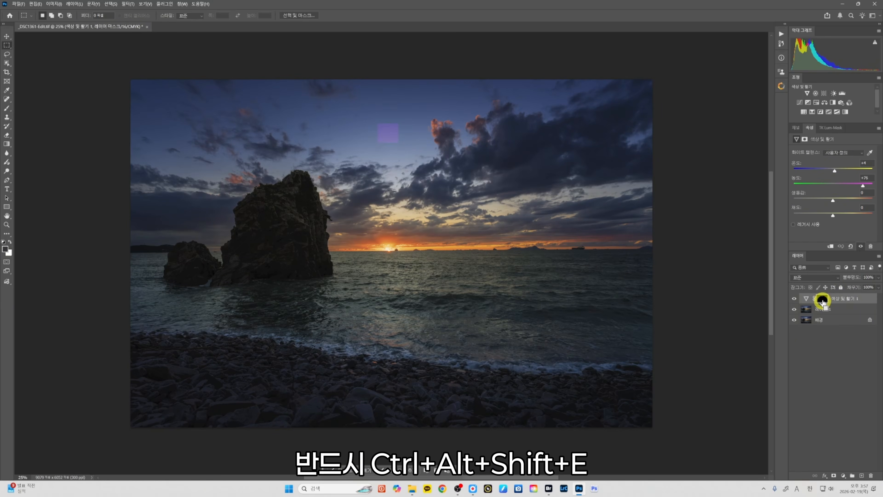
Step: Try intensifying the sky patch with four stacked copies of 색상 및 활기 1, and undo the duplications
{"action": "key", "text": "ctrl+j"}
{"action": "key", "text": "ctrl+j"}
{"action": "key", "text": "ctrl+j"}
{"action": "key", "text": "ctrl+j"}
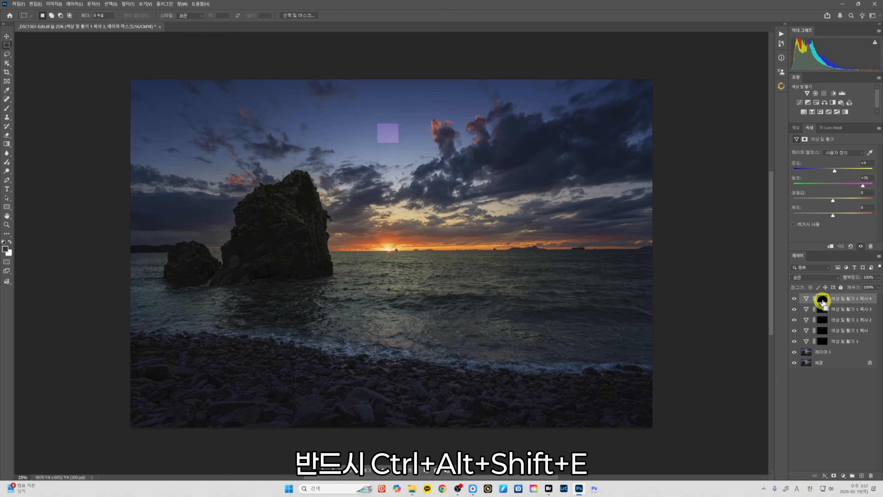
{"action": "key", "text": "ctrl+z"}
{"action": "key", "text": "ctrl+z"}
{"action": "key", "text": "ctrl+z"}
{"action": "key", "text": "ctrl+z"}
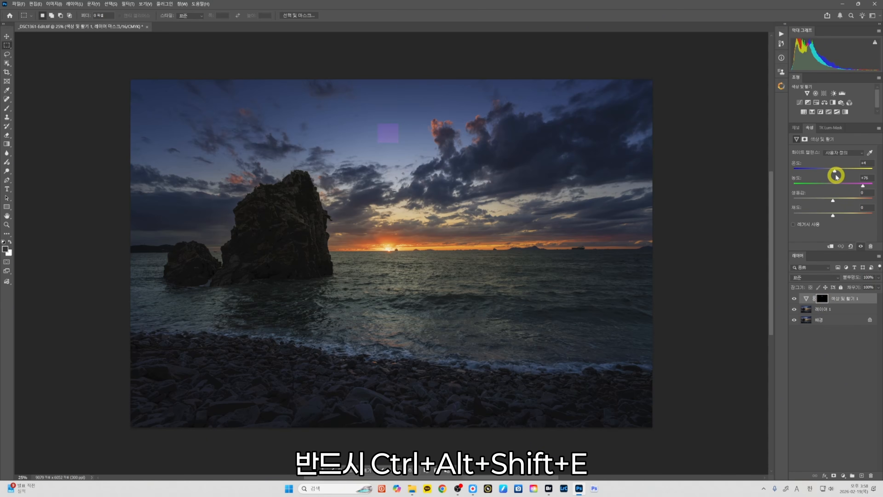
Step: Set the sky patch's temperature to +9 and stamp all visible layers into a new layer
{"action": "left_click_drag", "start_coordinate": [836, 173], "coordinate": [836, 171]}
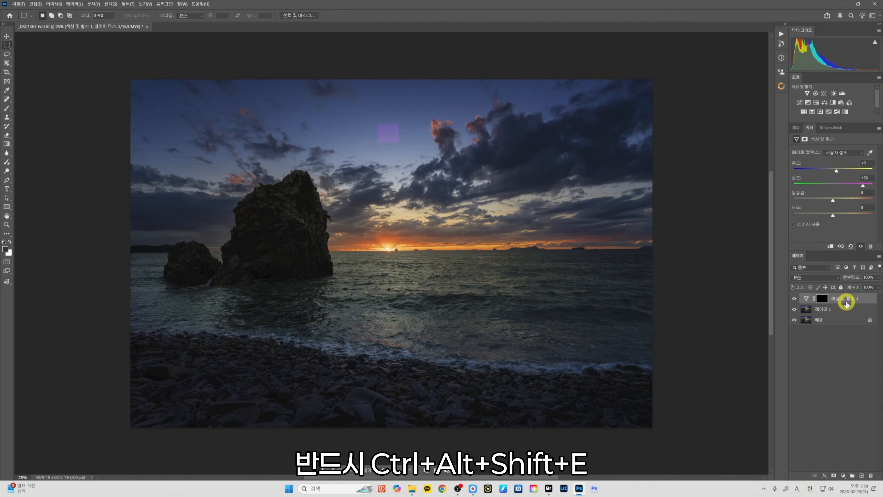
{"action": "key", "text": "ctrl+alt+shift+e"}
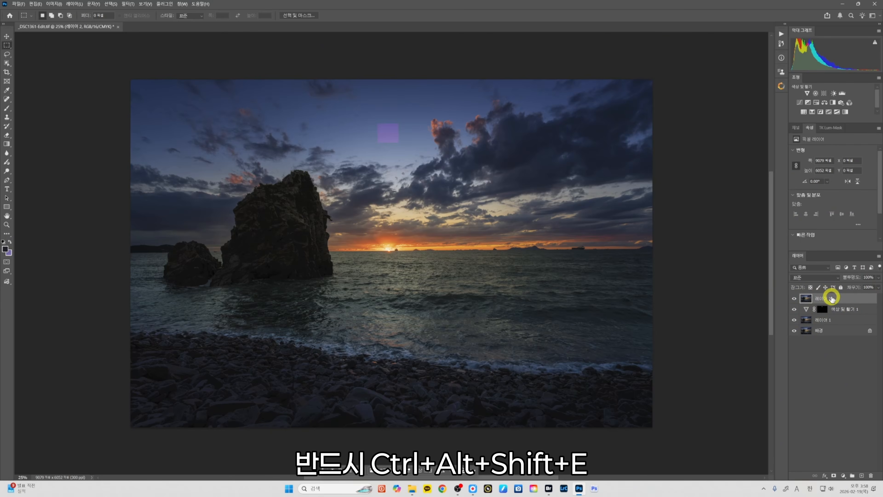
Step: Add a second Color and Vibrance layer above the stamp and white-balance it by sampling the purple sky patch
{"action": "left_click", "coordinate": [807, 93]}
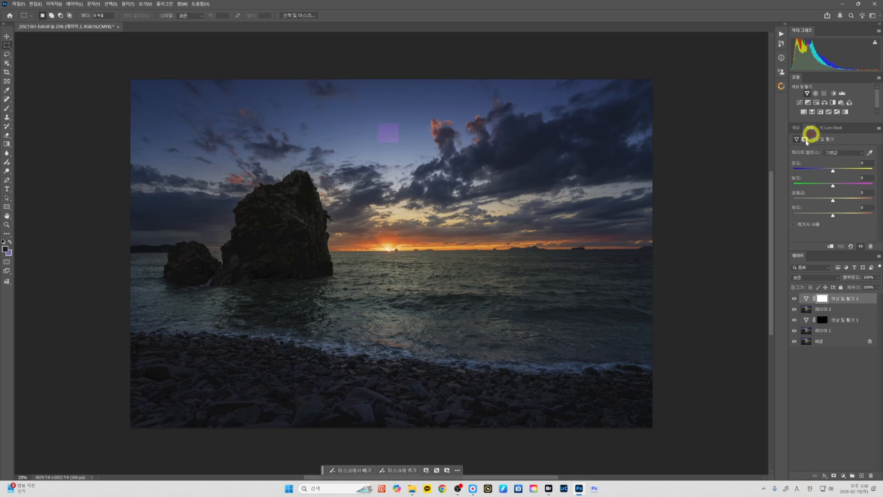
{"action": "left_click", "coordinate": [870, 153]}
{"action": "left_click", "coordinate": [388, 133]}
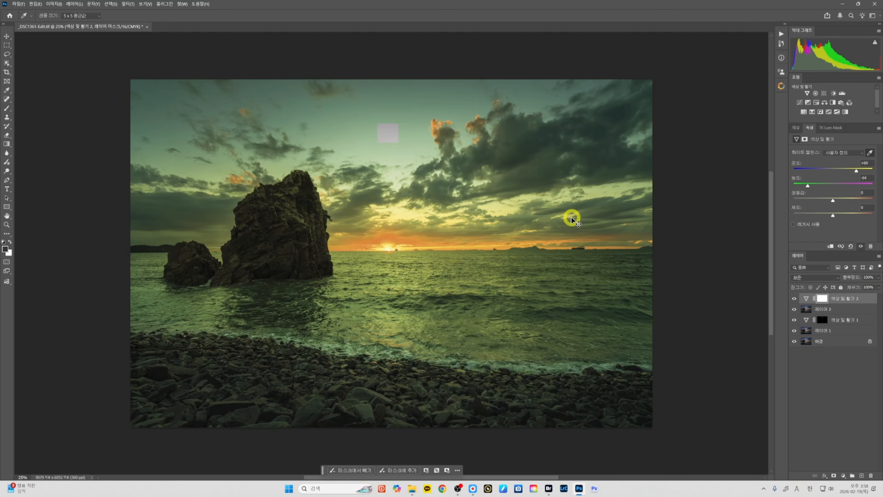
Step: Undo the white-balance sampling and delete 색상 및 활기 2 together with the stamped 레이어 2
{"action": "key", "text": "ctrl+z"}
{"action": "left_click", "coordinate": [840, 310], "text": "shift"}
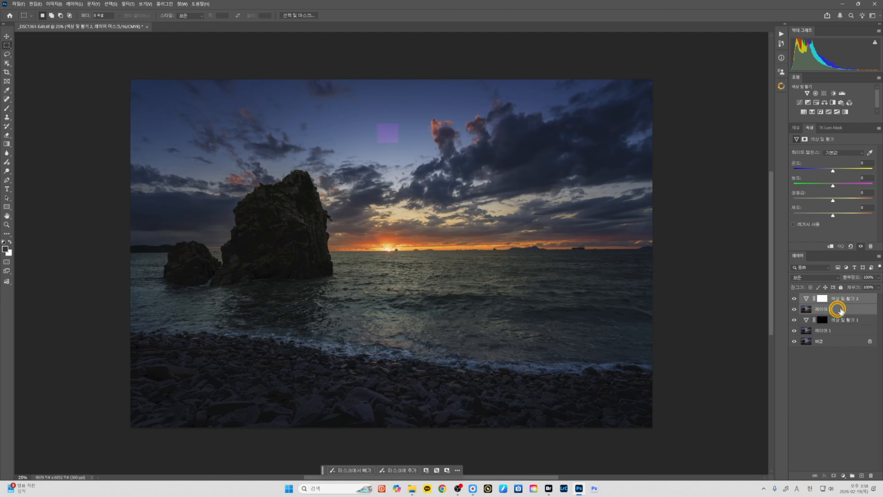
{"action": "left_click_drag", "start_coordinate": [841, 310], "coordinate": [871, 475]}
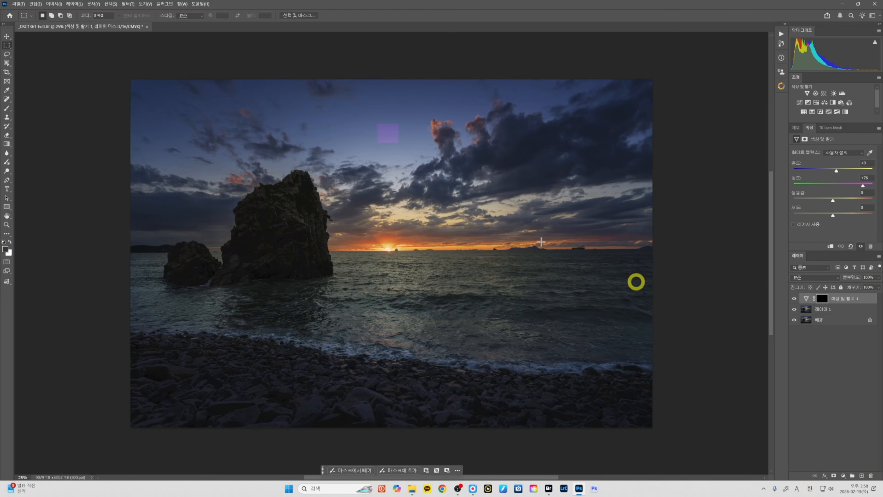
Step: Set the sky patch to temperature +23 and tint +81, and stamp the visible layers into a new layer
{"action": "left_click_drag", "start_coordinate": [863, 186], "coordinate": [842, 171]}
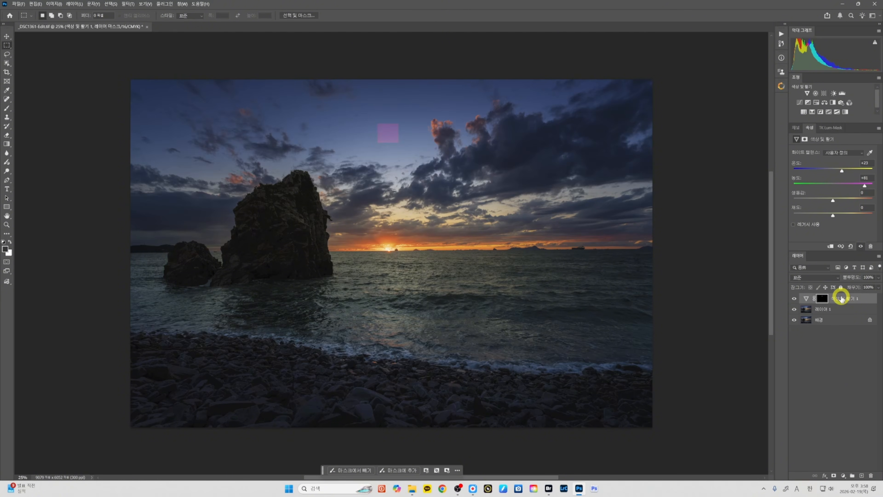
{"action": "key", "text": "ctrl+alt+shift+e"}
Step: Add a Color and Vibrance layer on top and white-balance the whole image by sampling the pinkish sky patch
{"action": "left_click", "coordinate": [807, 93]}
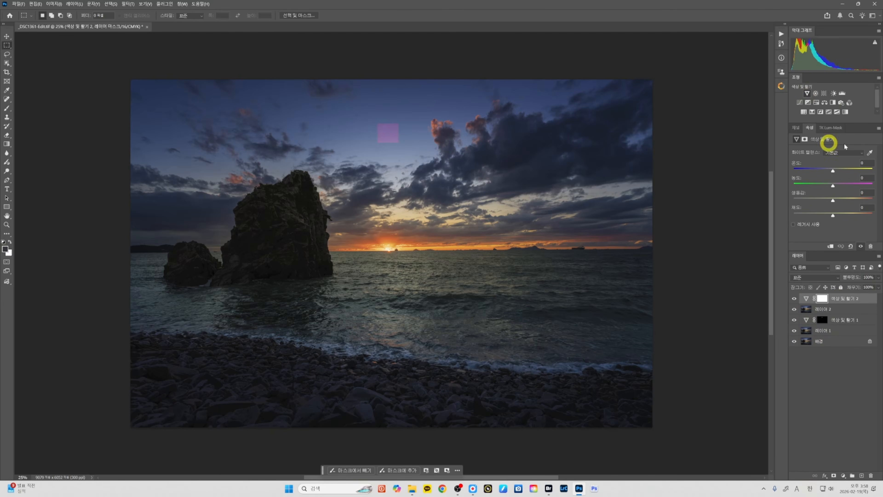
{"action": "left_click", "coordinate": [870, 154]}
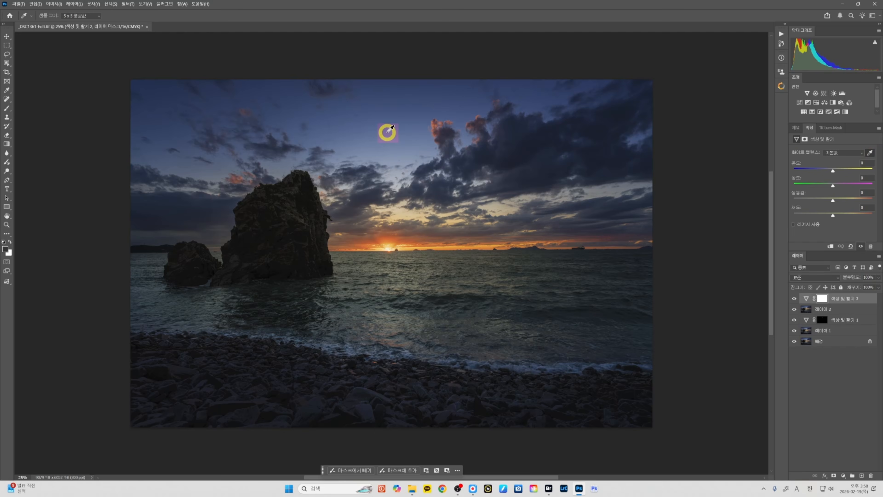
{"action": "left_click", "coordinate": [388, 133]}
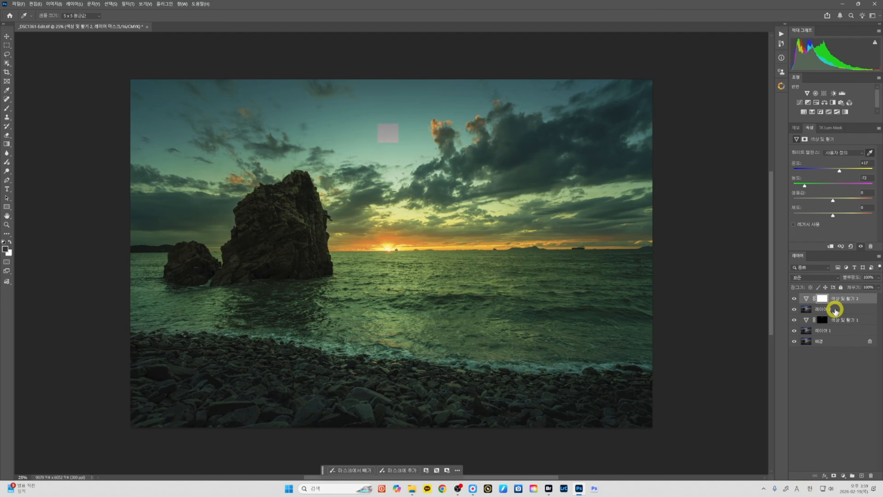
Step: Delete 레이어 2 and 색상 및 활기 1, and compare the image with and without the remaining Color and Vibrance layer
{"action": "left_click", "coordinate": [835, 309]}
{"action": "left_click", "coordinate": [842, 321], "text": "shift"}
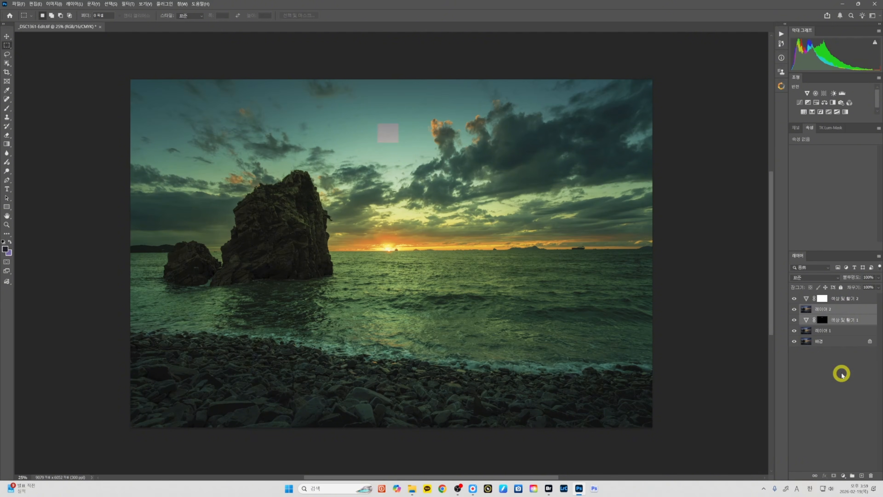
{"action": "left_click_drag", "start_coordinate": [842, 312], "coordinate": [872, 476]}
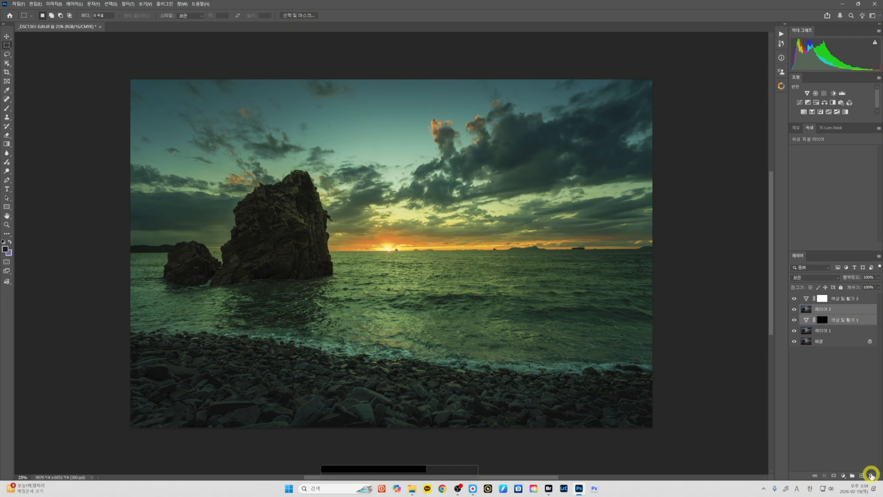
{"action": "left_click", "coordinate": [797, 299]}
{"action": "left_click", "coordinate": [796, 299]}
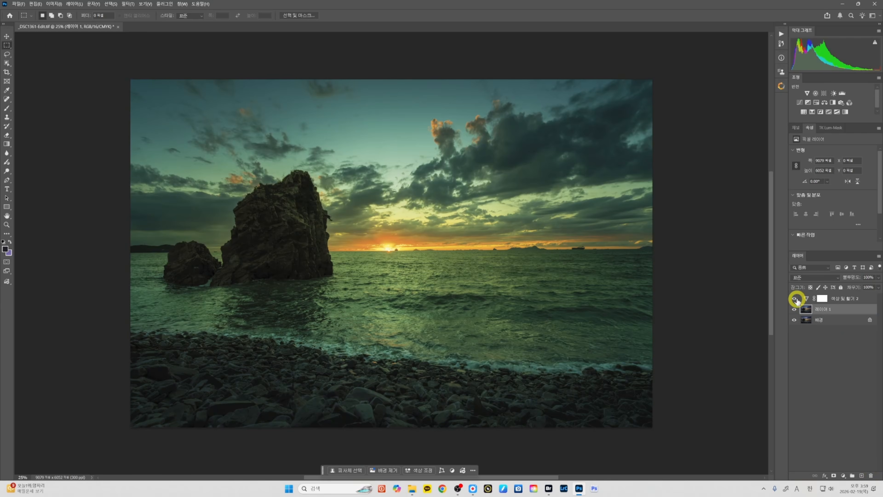
Step: Activate the Color and Vibrance layer's mask and select the sea between the horizon and the pebble shore with the Object Selection tool
{"action": "left_click", "coordinate": [822, 298]}
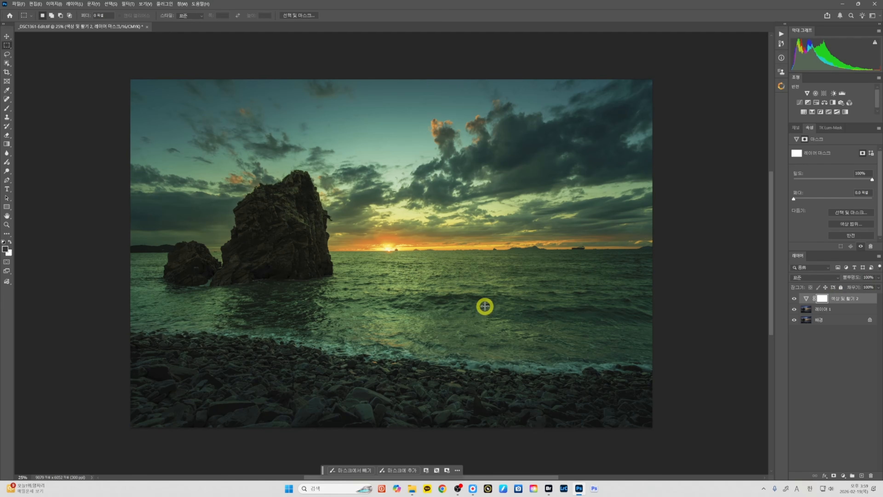
{"action": "left_click", "coordinate": [7, 63]}
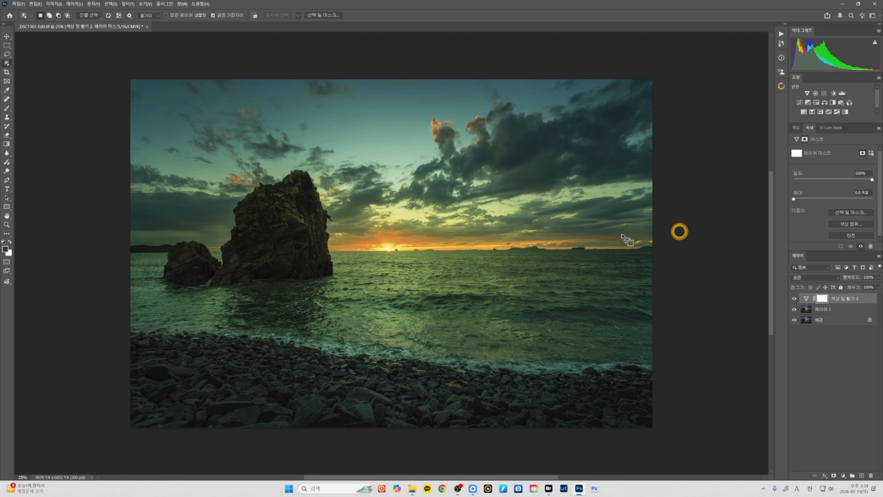
{"action": "left_click_drag", "start_coordinate": [347, 239], "coordinate": [153, 239]}
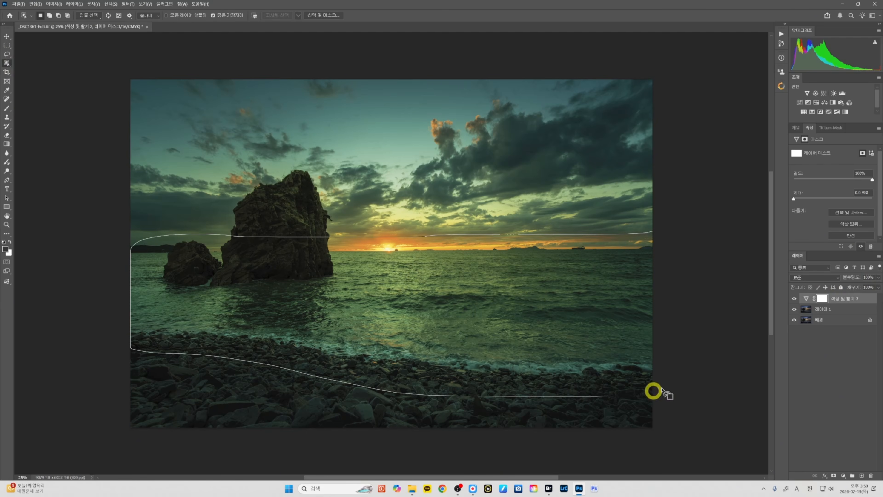
{"action": "left_click_drag", "start_coordinate": [677, 232], "coordinate": [676, 233]}
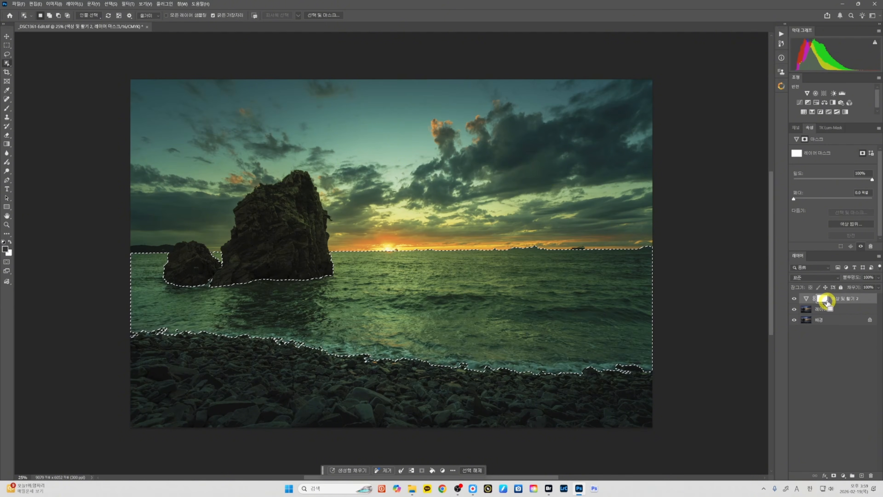
Step: Limit the Color and Vibrance layer's mask to the sea by inverting the selection, blacking out sky, rocks and shore, and deselecting
{"action": "key", "text": "alt+BackSpace"}
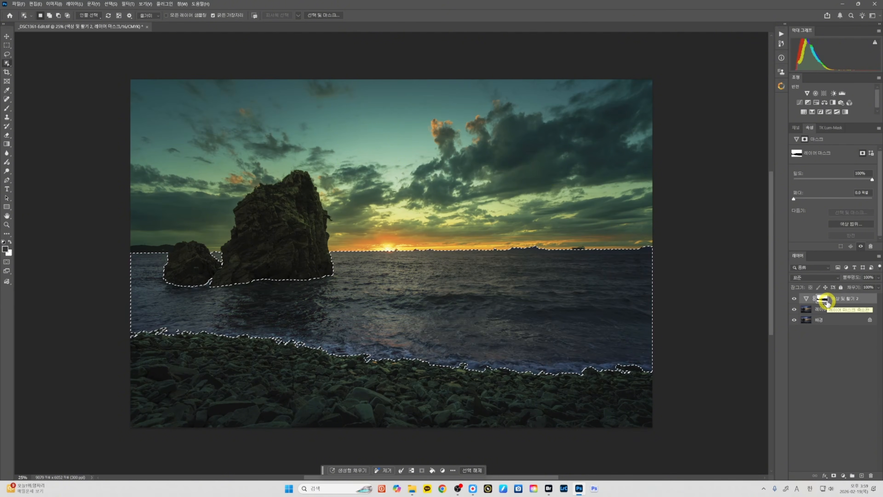
{"action": "key", "text": "ctrl+BackSpace"}
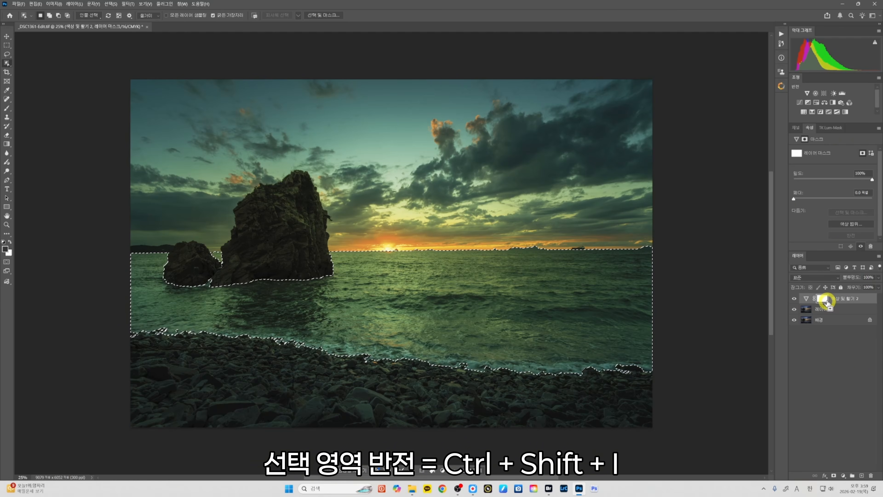
{"action": "key", "text": "ctrl+shift+i"}
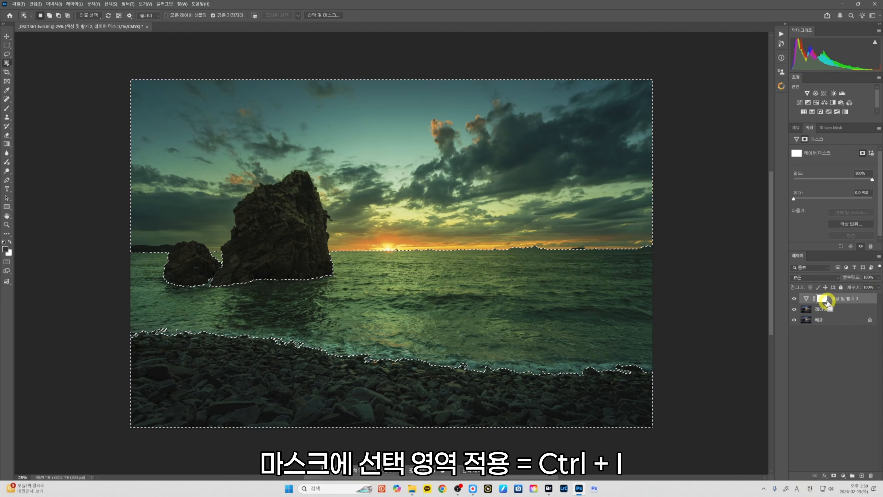
{"action": "key", "text": "ctrl+i"}
{"action": "key", "text": "ctrl+d"}
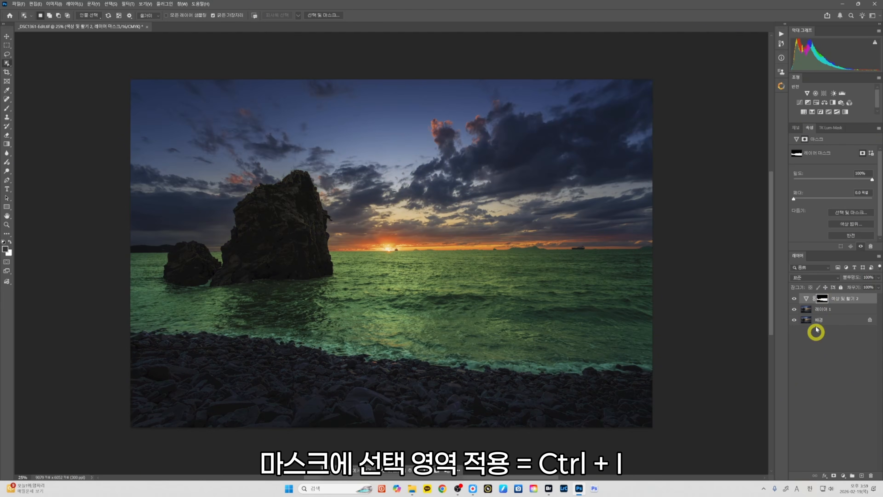
Step: Compare the image with and without the masked sea layer, and lower that layer's opacity to about 49%
{"action": "left_click", "coordinate": [797, 301]}
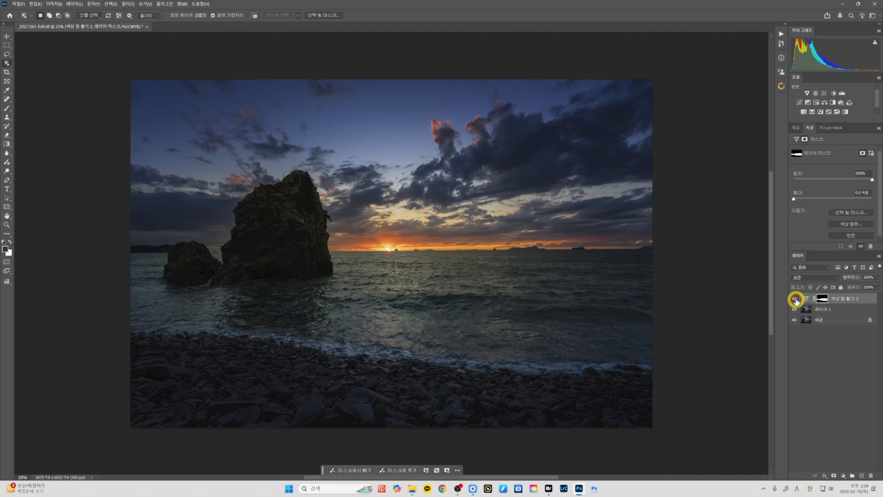
{"action": "left_click", "coordinate": [796, 302]}
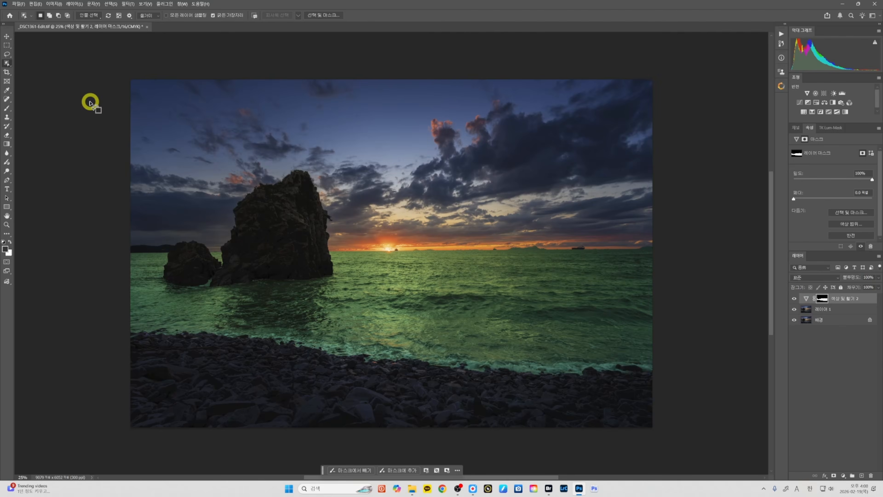
{"action": "left_click", "coordinate": [7, 54]}
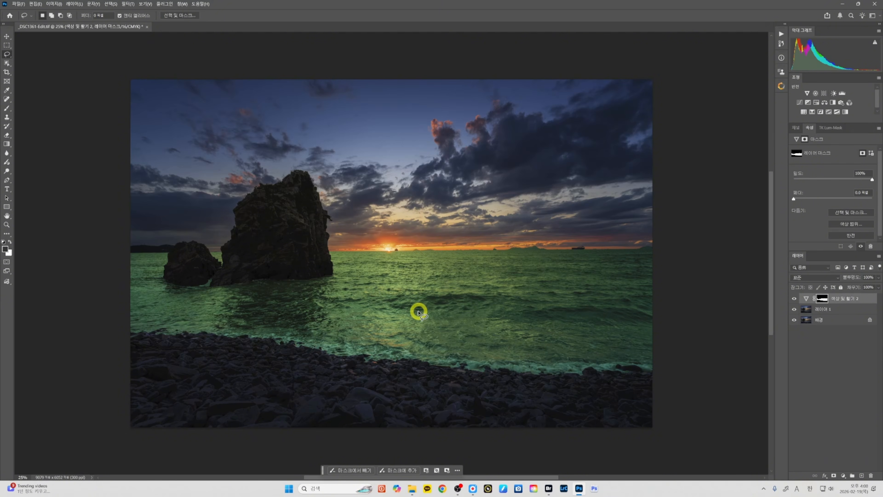
{"action": "left_click_drag", "start_coordinate": [878, 277], "coordinate": [861, 286]}
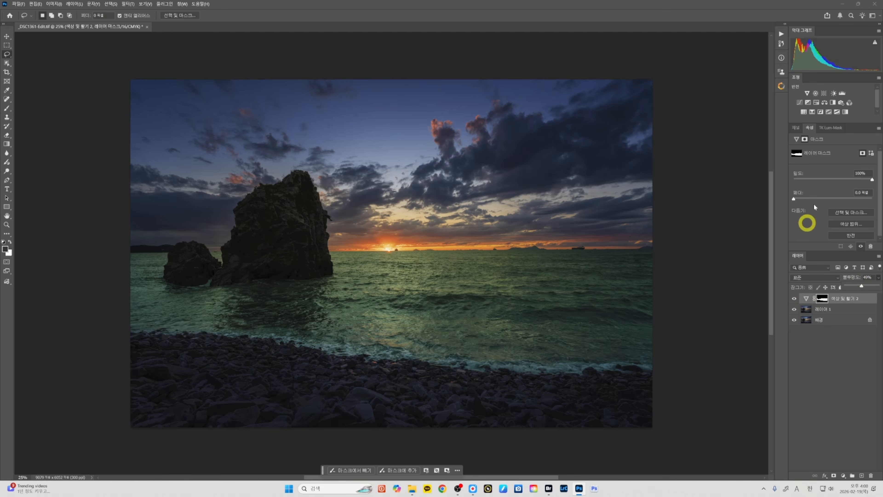
Step: Add a Hue/Saturation layer with hue +11 and saturation +21, and clip it to the sea's Color and Vibrance layer
{"action": "left_click", "coordinate": [816, 102]}
{"action": "mouse_move", "coordinate": [833, 199]}
{"action": "left_mouse_down"}
{"action": "mouse_move", "coordinate": [856, 201]}
{"action": "mouse_move", "coordinate": [838, 202]}
{"action": "mouse_move", "coordinate": [844, 183]}
{"action": "mouse_move", "coordinate": [836, 185]}
{"action": "left_mouse_up"}
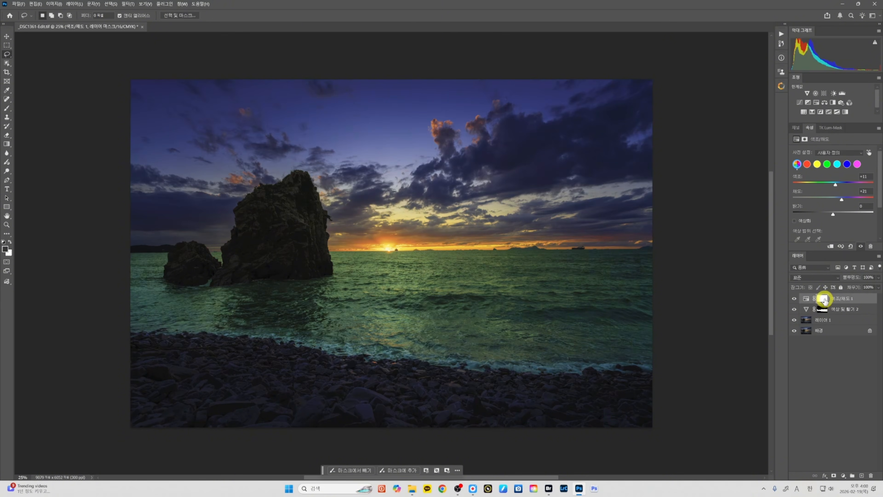
{"action": "left_click", "coordinate": [831, 245]}
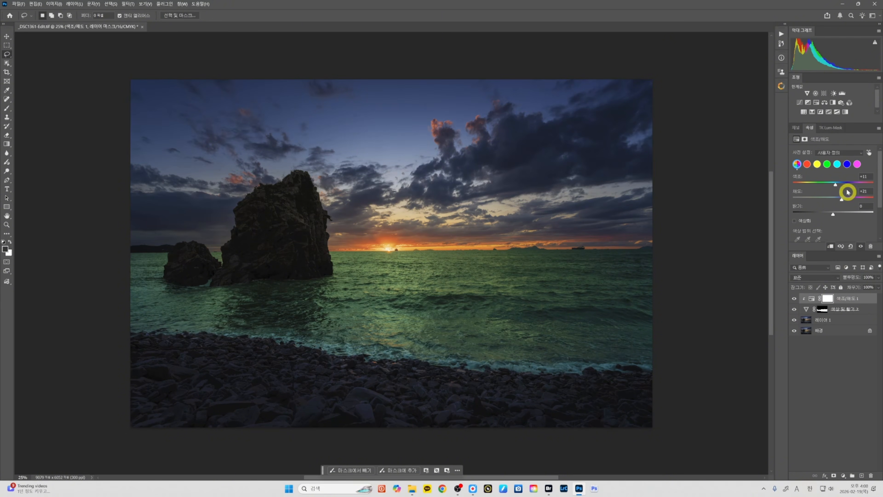
{"action": "mouse_move", "coordinate": [836, 186]}
{"action": "left_mouse_down"}
{"action": "mouse_move", "coordinate": [851, 185]}
{"action": "mouse_move", "coordinate": [818, 192]}
{"action": "mouse_move", "coordinate": [839, 192]}
{"action": "left_mouse_up"}
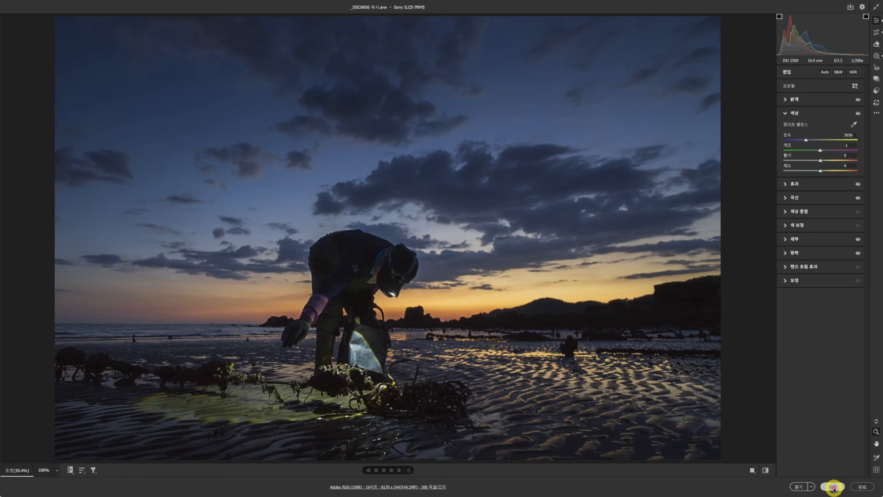
Step: Cancel the Camera Raw edit of the _DSC9606 raw copy and open _DSC9606_Edit.jpg from Bridge in Camera Raw
{"action": "left_click", "coordinate": [834, 488]}
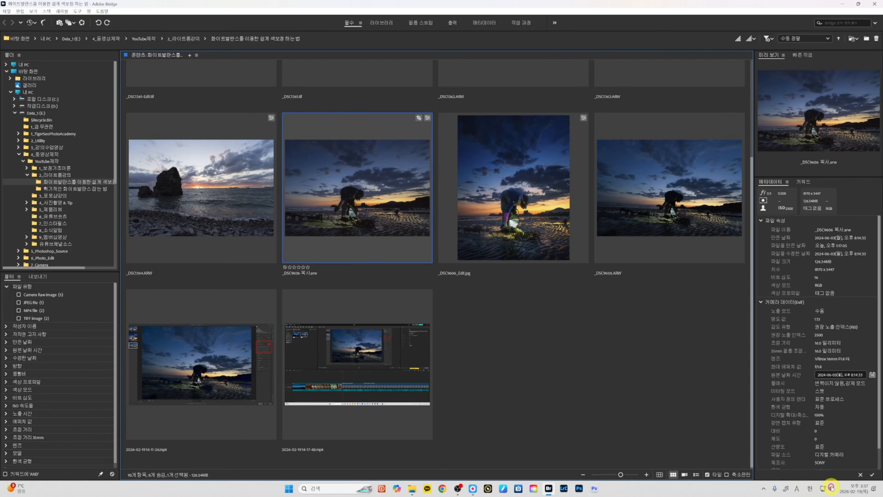
{"action": "left_click", "coordinate": [528, 214]}
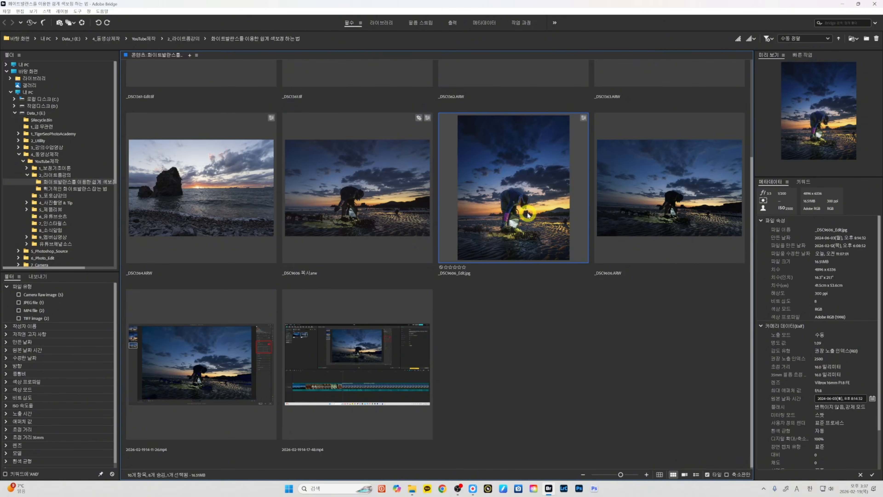
{"action": "double_click", "coordinate": [528, 214]}
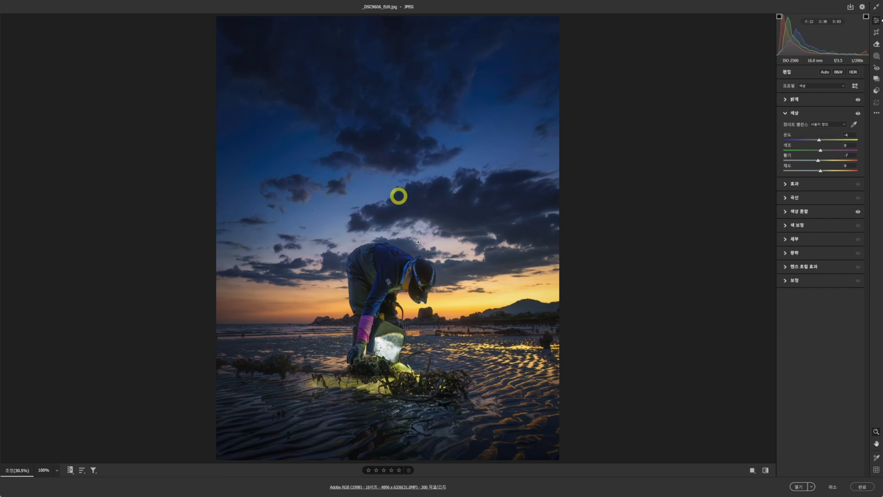